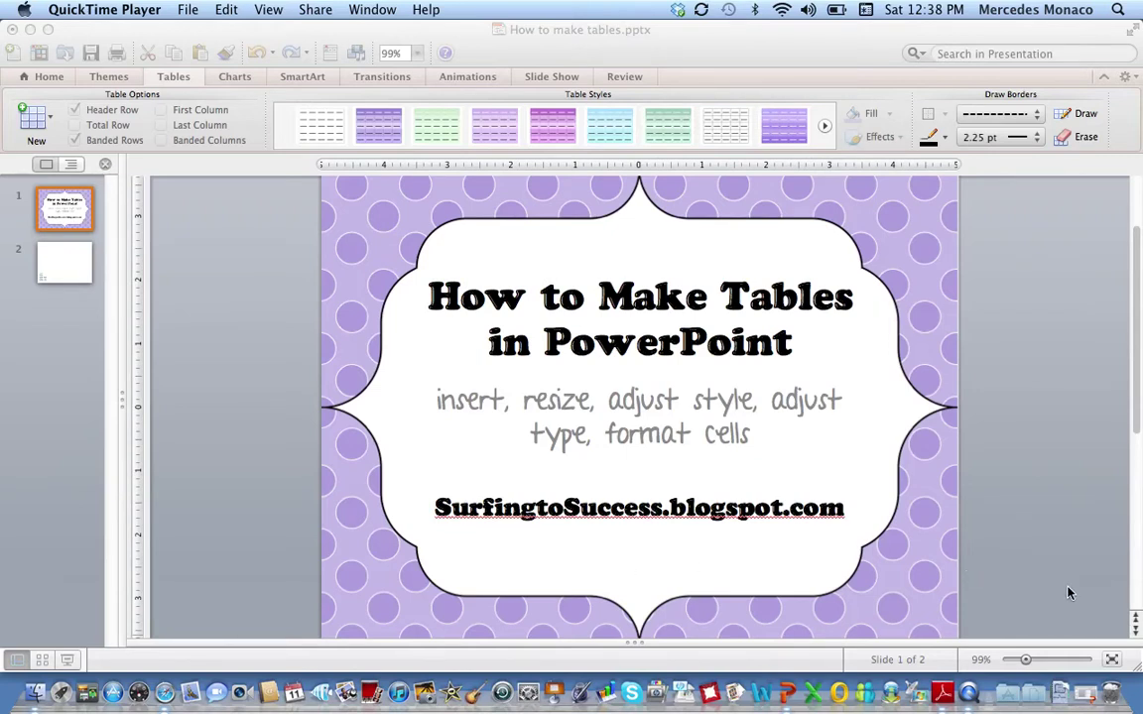
Step: Review the first two slides of the Lesson Plan Template presentation and go to slide 2 of How to make tables
left_click(1032, 695)
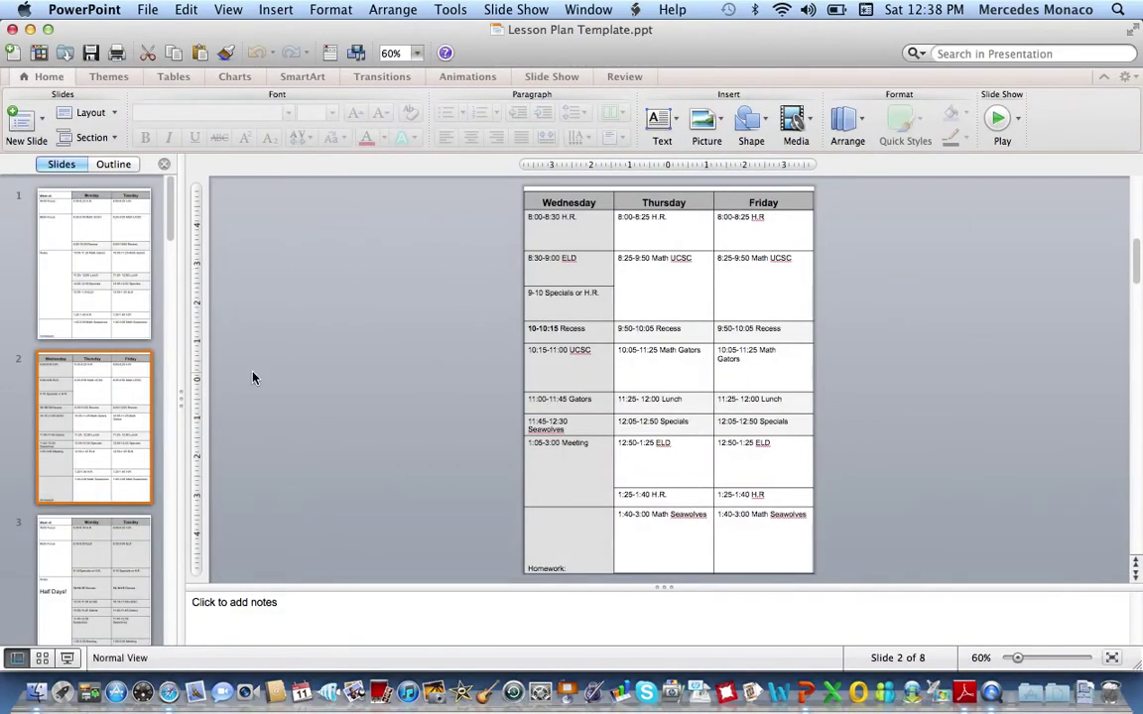
left_click(98, 258)
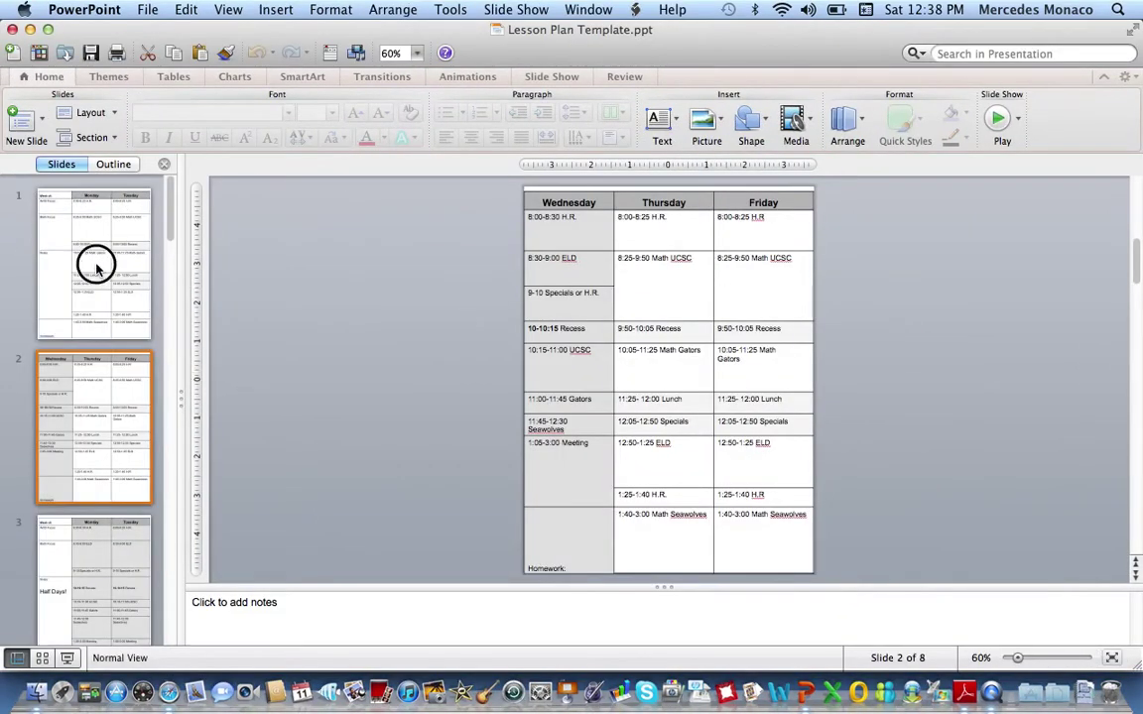
left_click(107, 410)
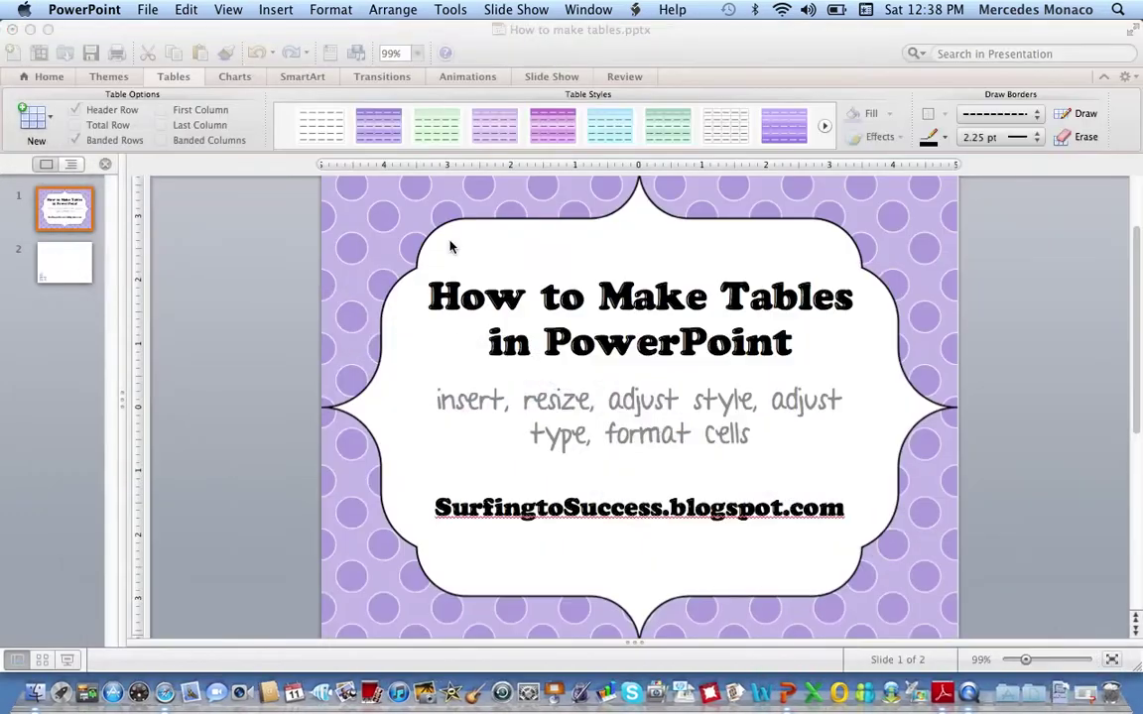
left_click(83, 262)
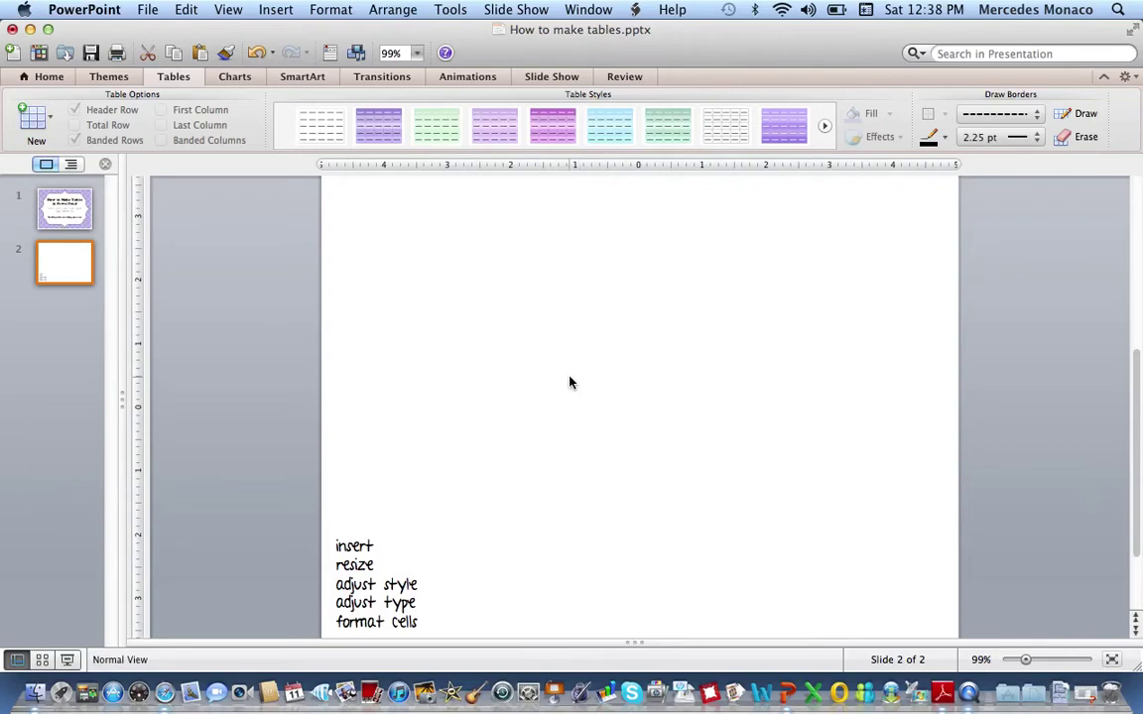
Step: Insert a table of 5 columns by 7 rows on slide 2 and delete it again
left_click(53, 120)
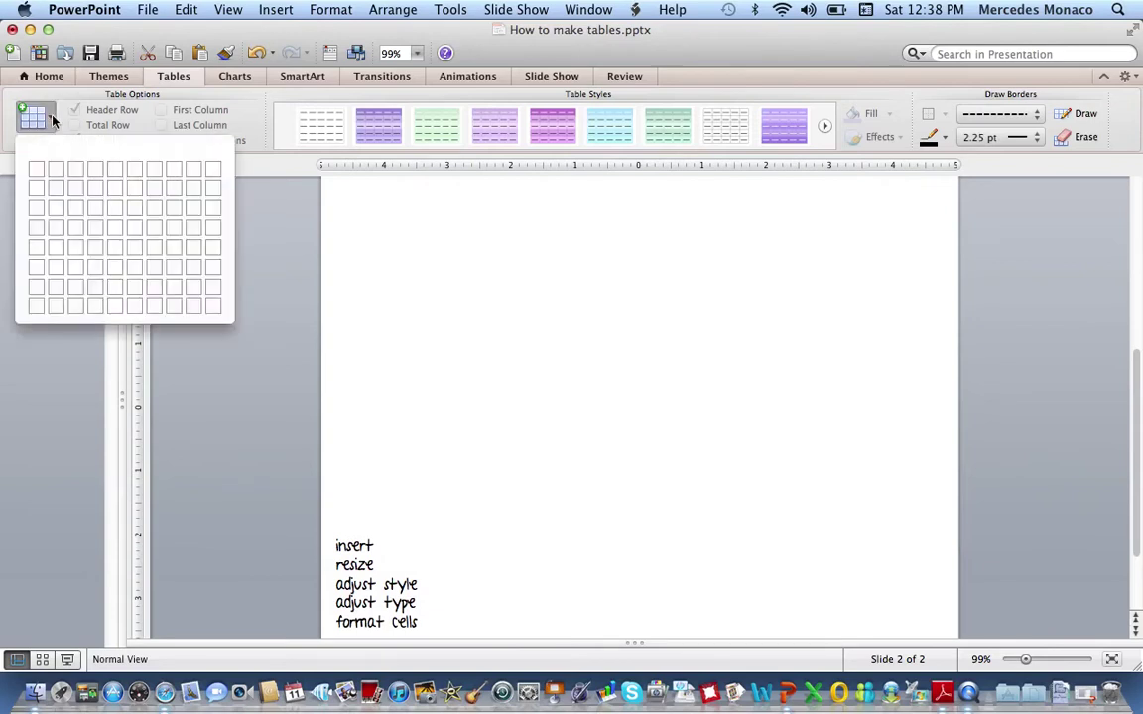
left_click(120, 291)
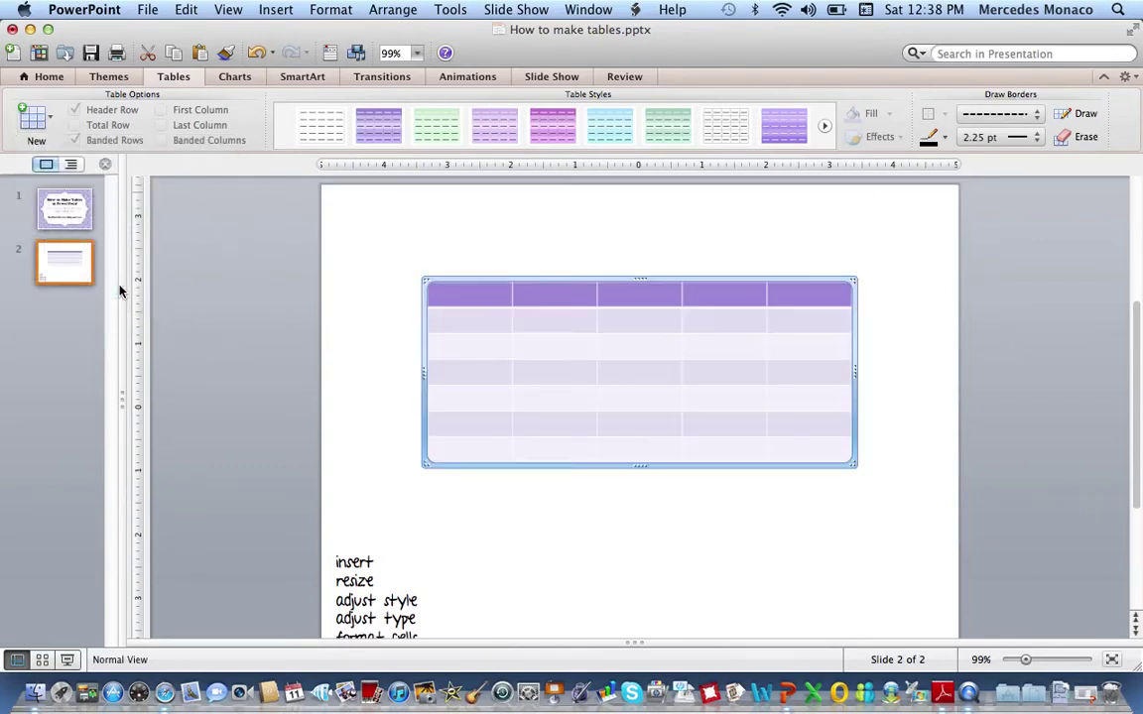
left_click(585, 279)
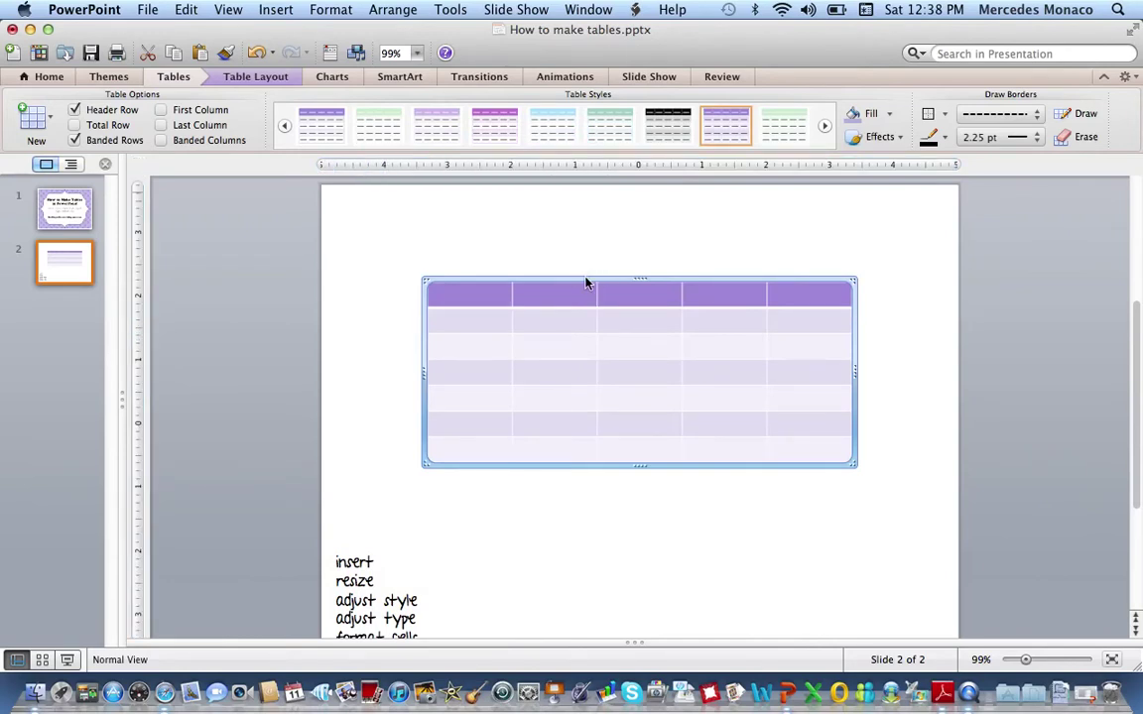
key("Delete")
Step: Insert a table with 5 columns and 10 rows on slide 2
left_click(276, 10)
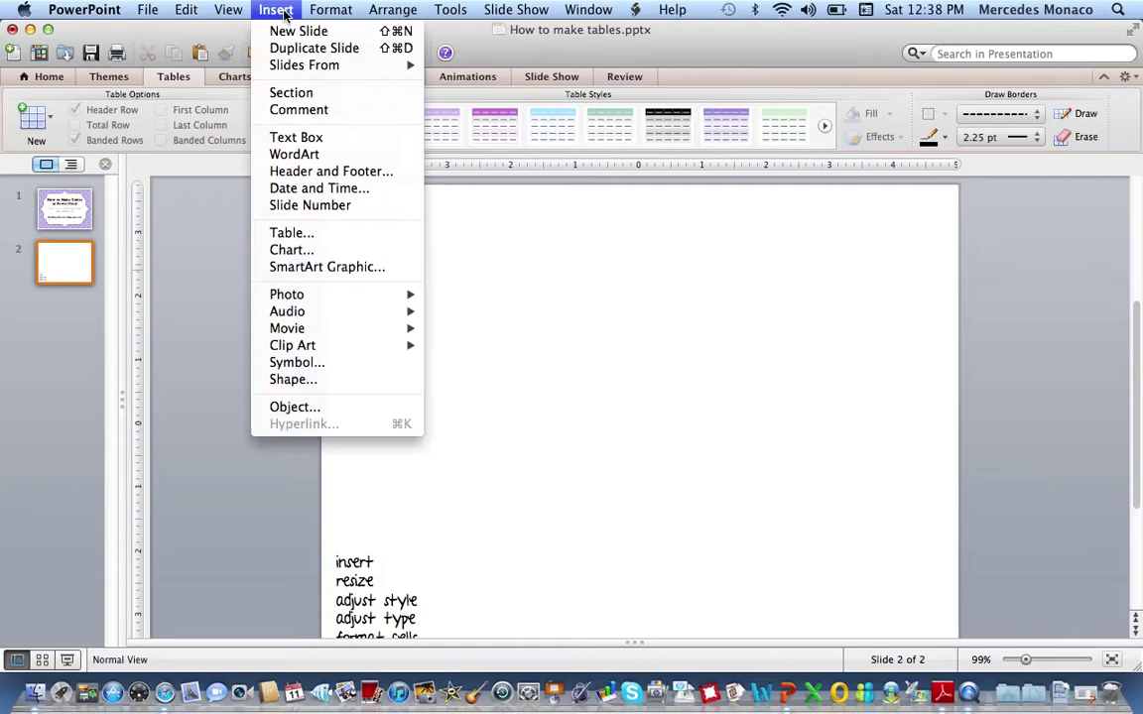
left_click(291, 234)
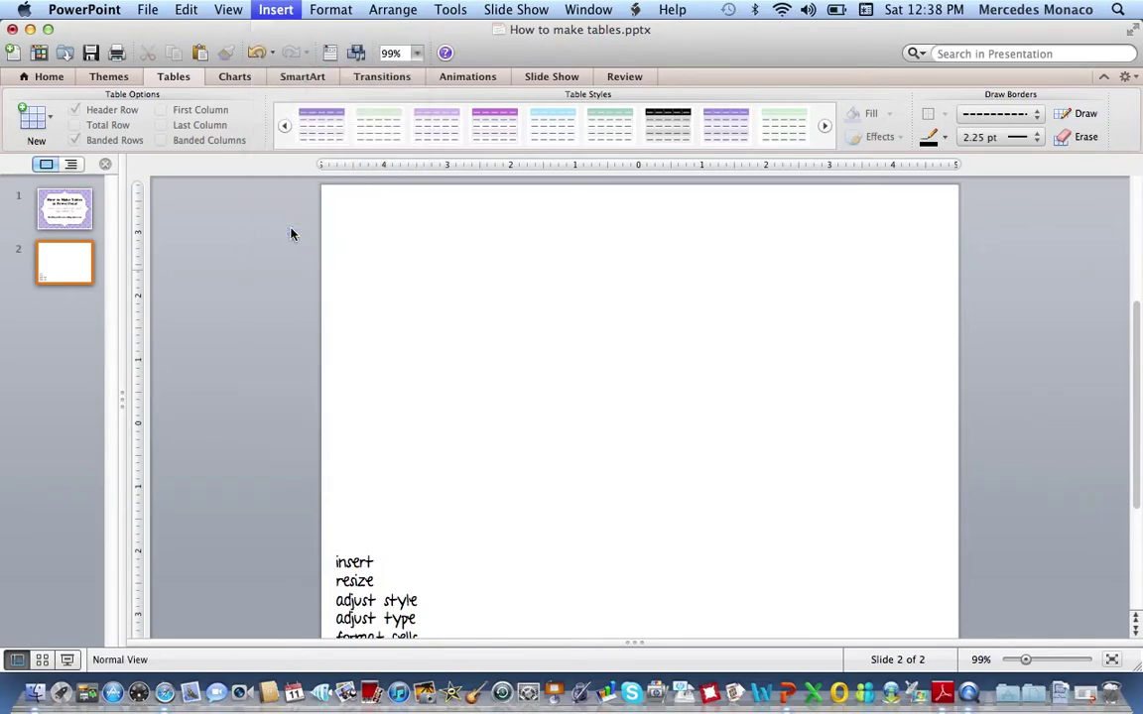
left_click(529, 210)
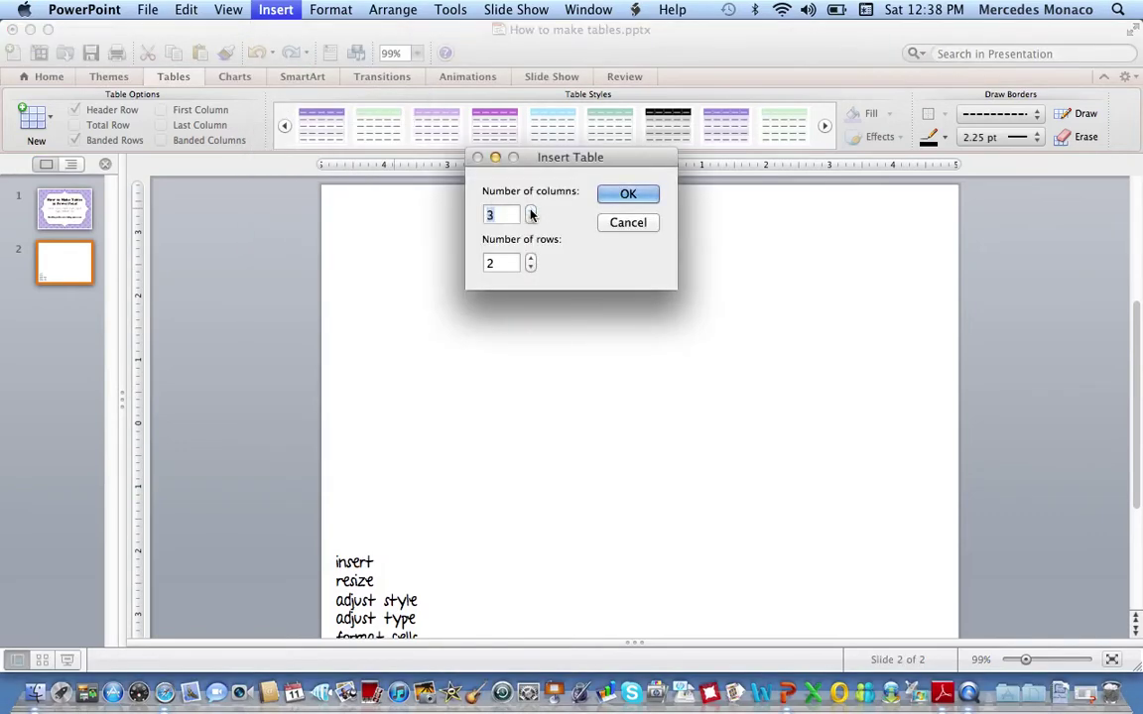
left_click(530, 211)
left_click(531, 259)
left_click(531, 258)
left_click(531, 258)
double_click(492, 262)
type("10")
left_click(531, 211)
left_click(622, 193)
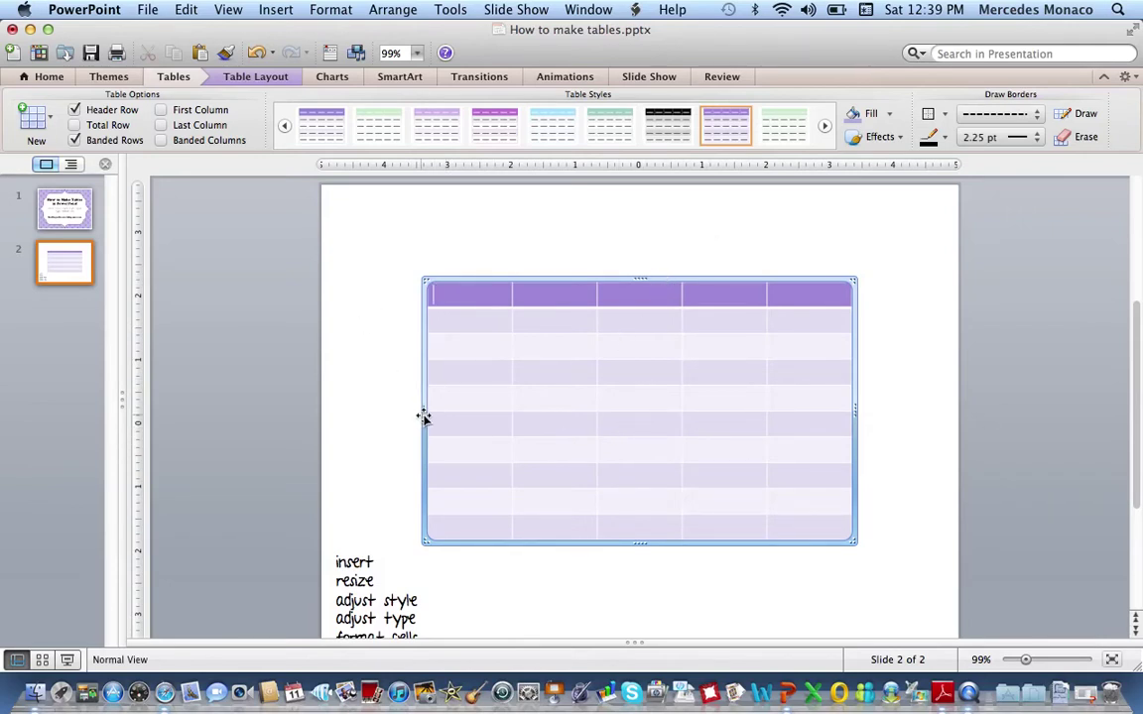
Step: Widen the table on both sides to nearly the slide's full width and extend its upper edge close to the slide's top
left_click_drag(427, 410, 328, 407)
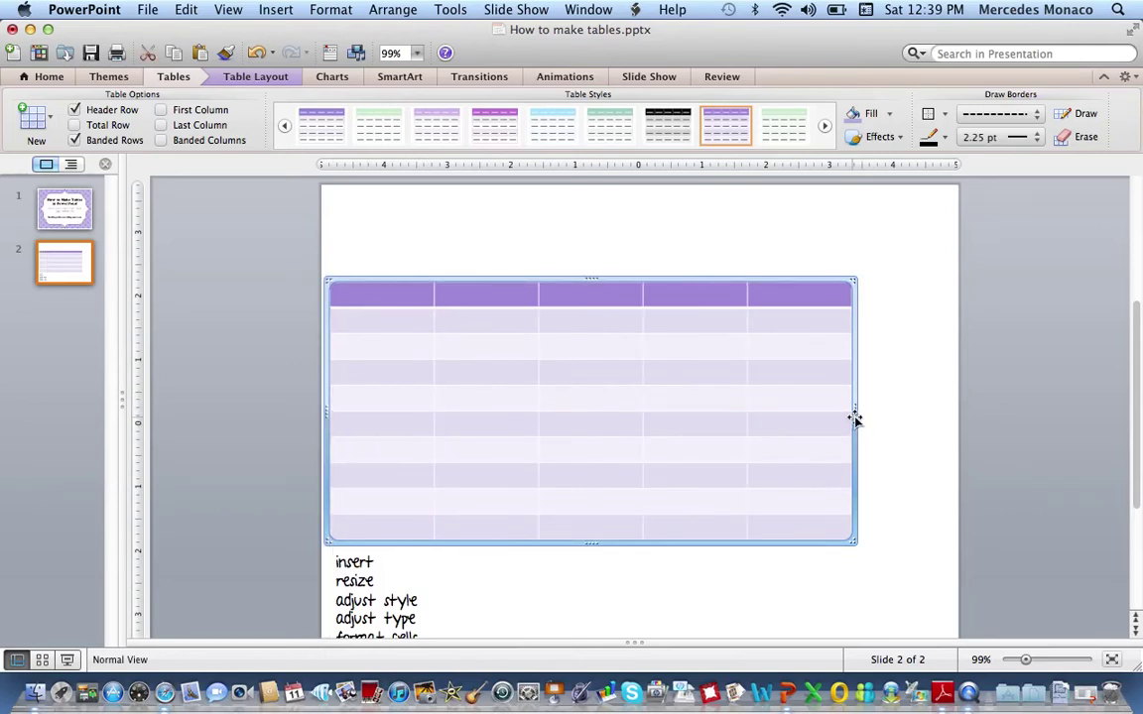
left_click_drag(850, 413, 943, 409)
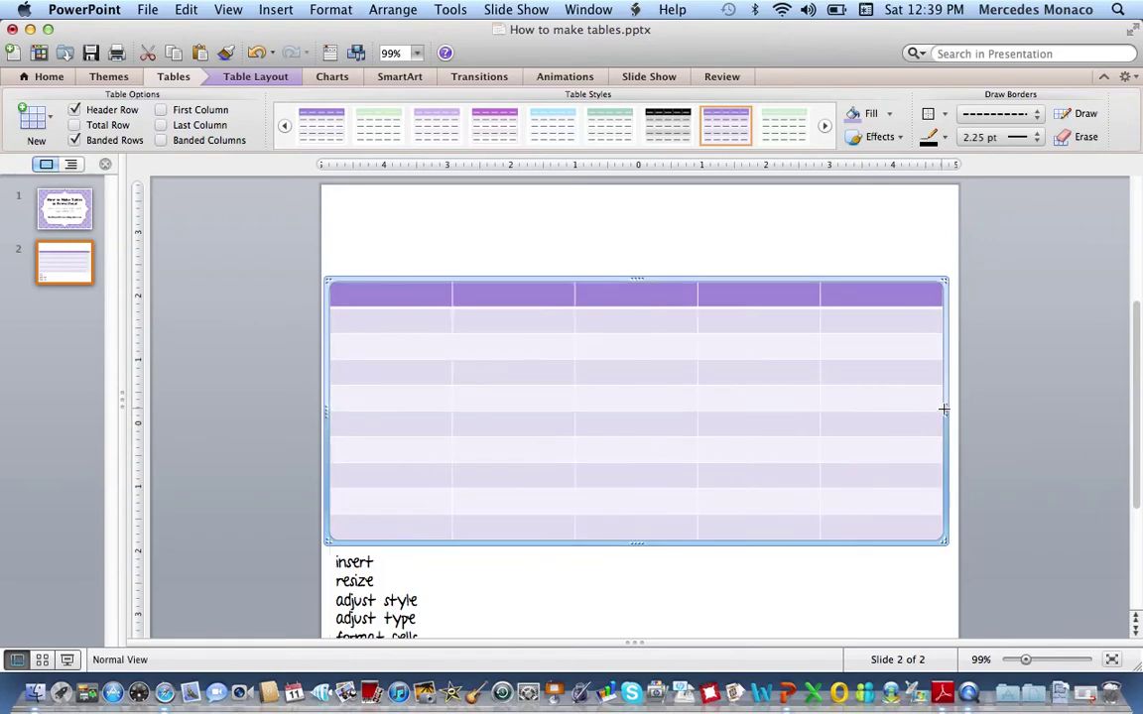
left_click_drag(639, 279, 645, 205)
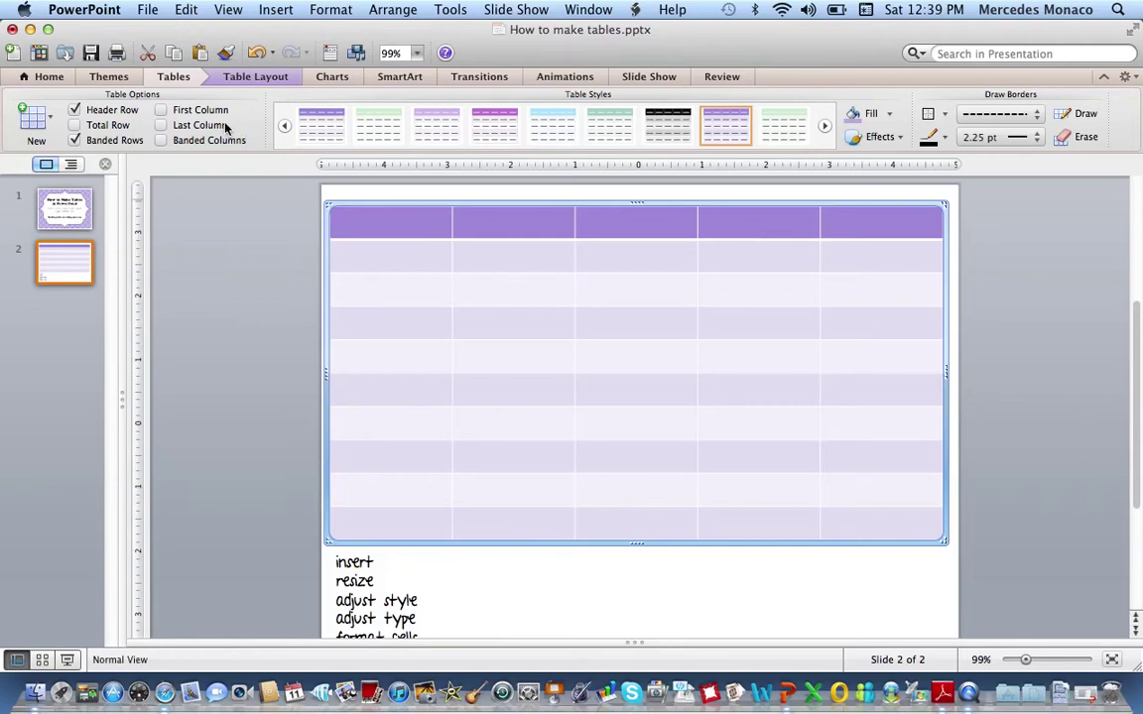
Step: Try the table styles Medium Style 2 - Accent 2 and Medium Style 2 on the table
left_click(120, 79)
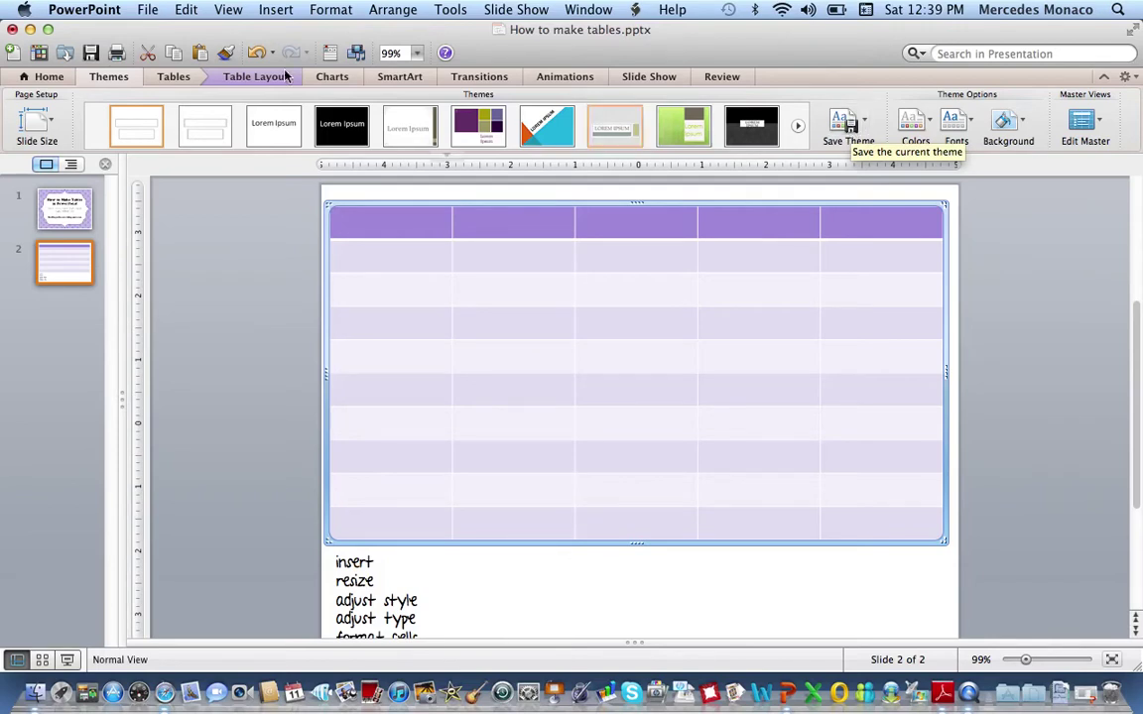
left_click(49, 77)
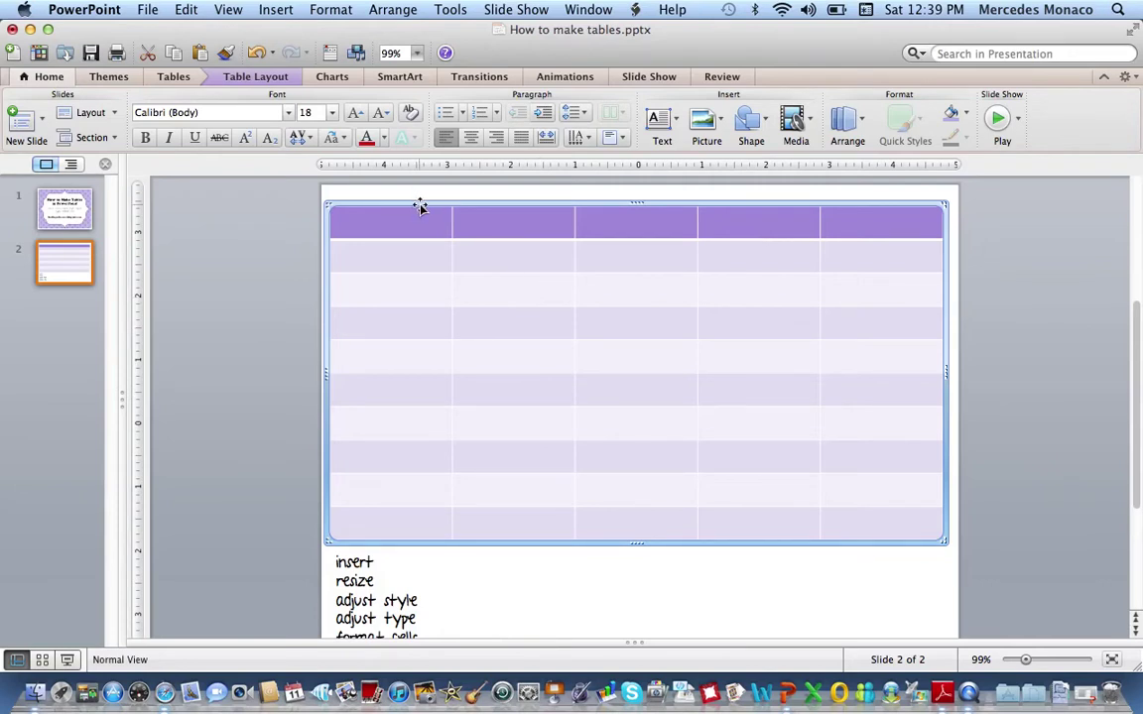
left_click(175, 77)
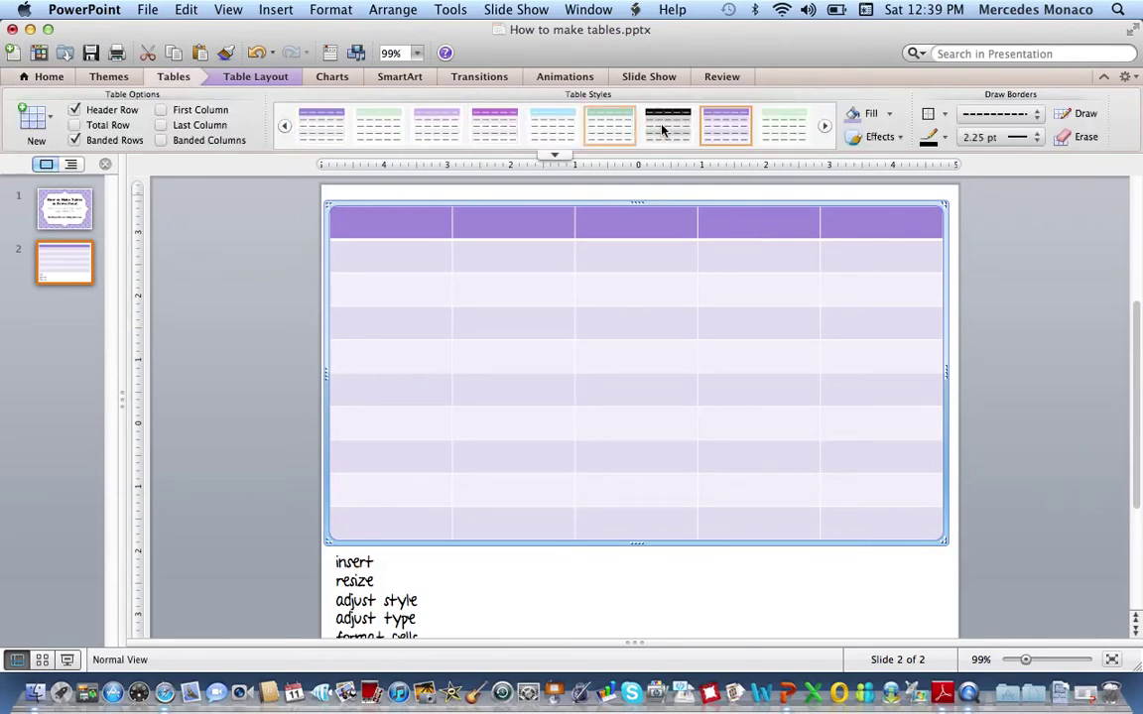
left_click(786, 128)
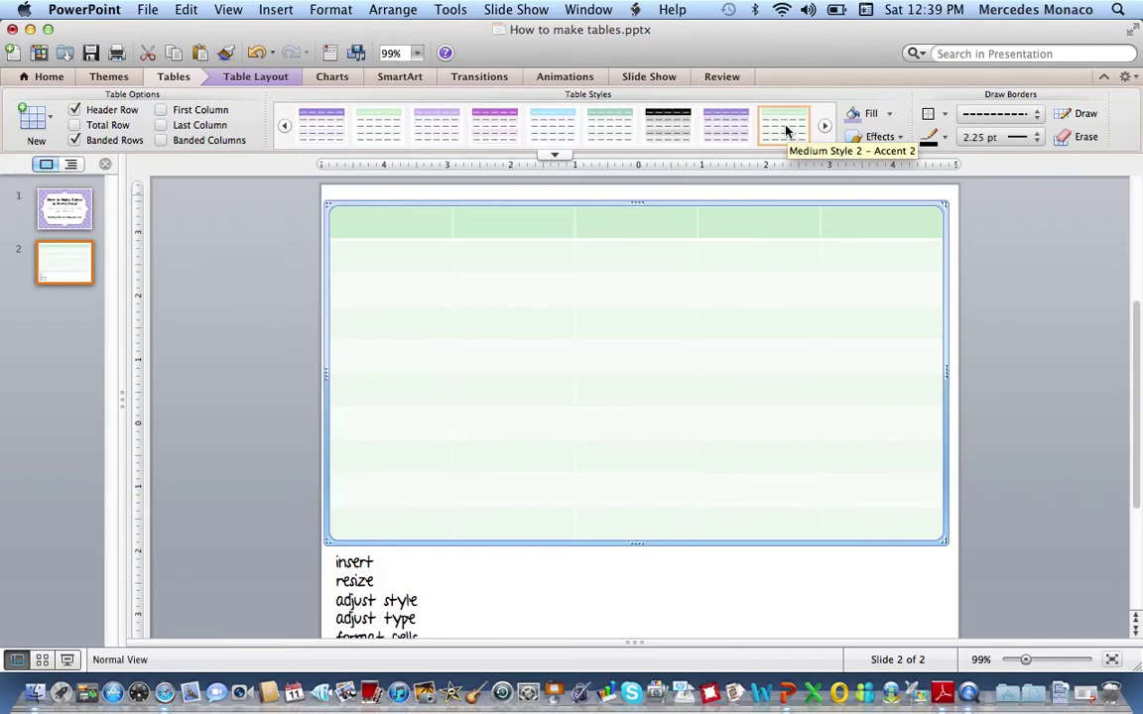
left_click(667, 127)
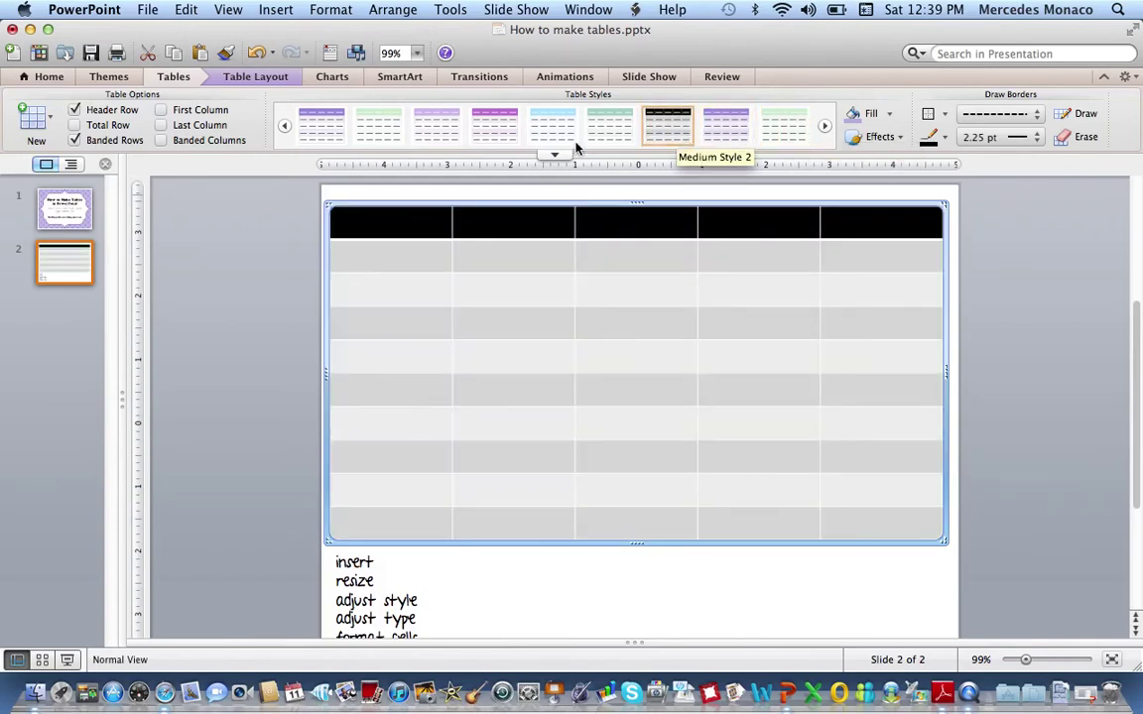
Step: Try the plain style without lines or fill, and apply the unfilled table style with black grid lines
left_click(286, 126)
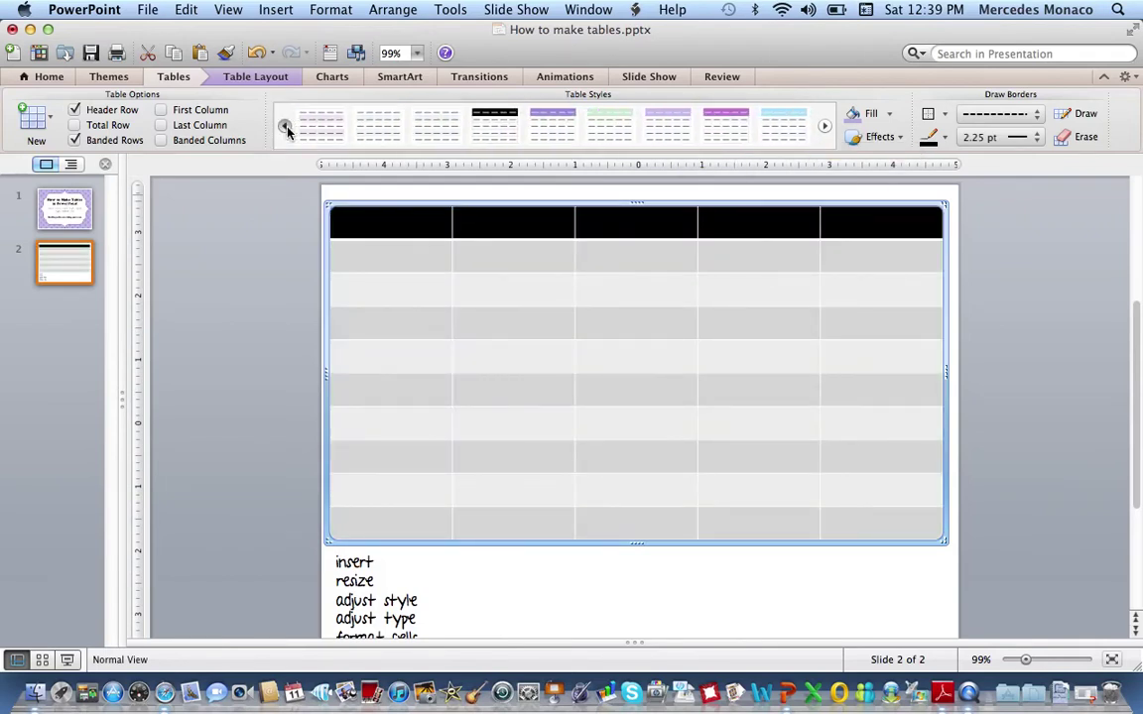
left_click(286, 126)
left_click(285, 126)
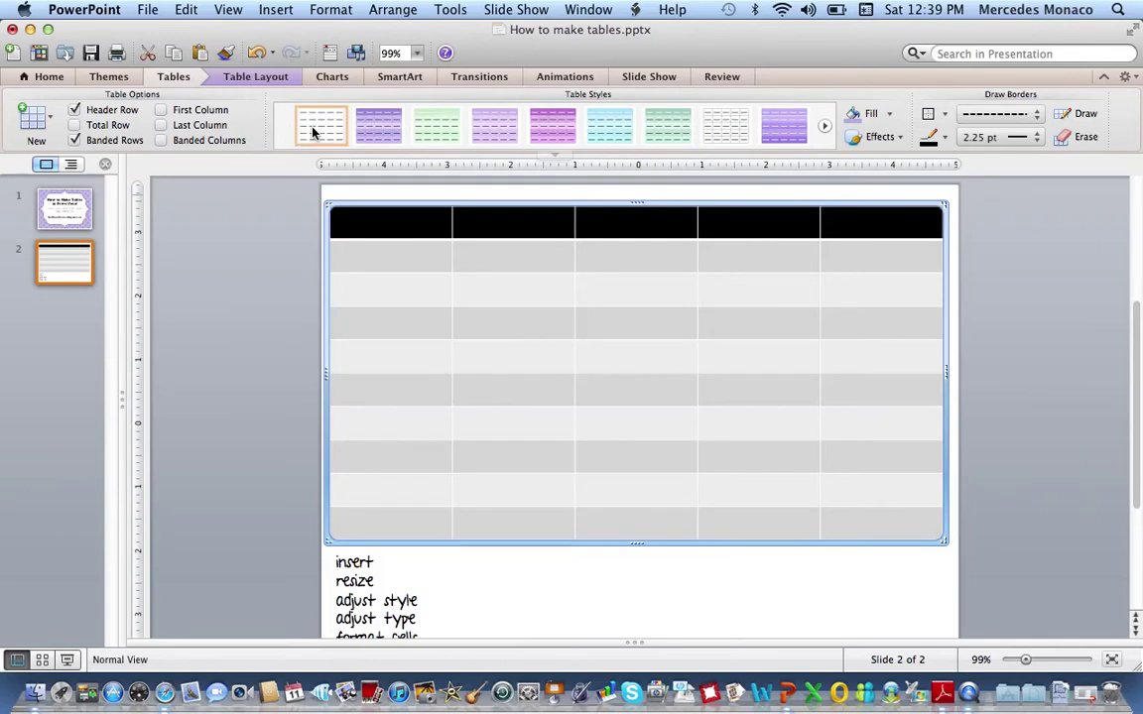
left_click(315, 133)
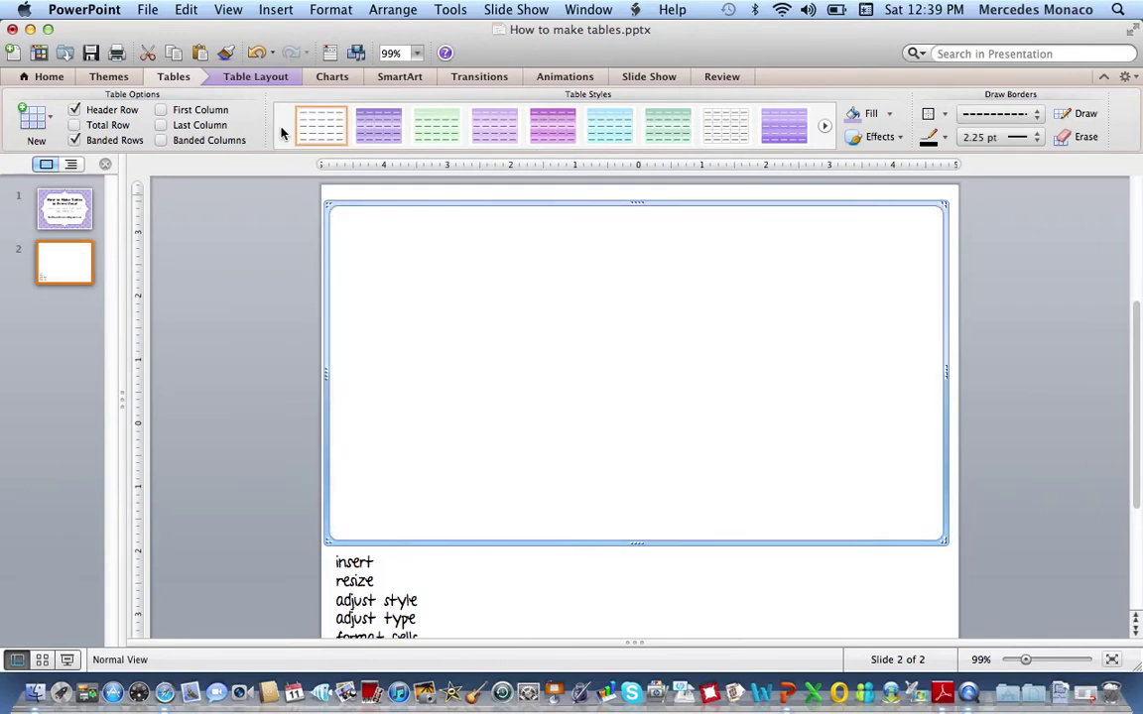
left_click(729, 129)
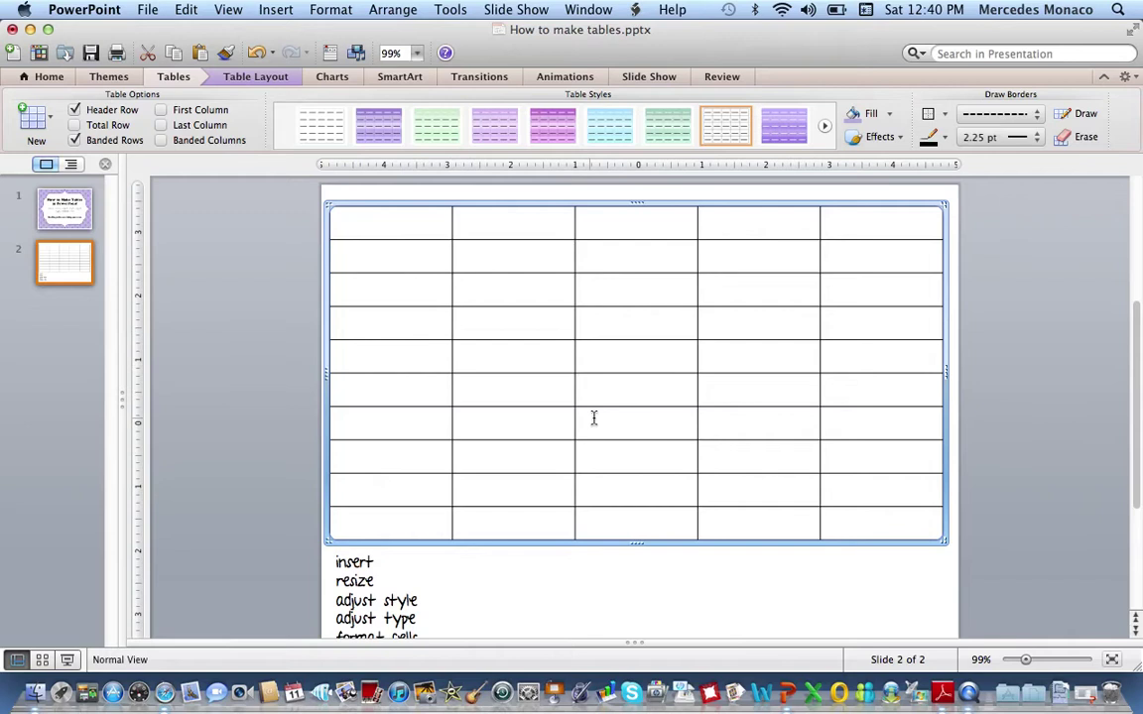
Step: Try the green themed style and Themed Style 1 - Accent 1 with the header row toggled, and restore the black-grid style
left_click(677, 120)
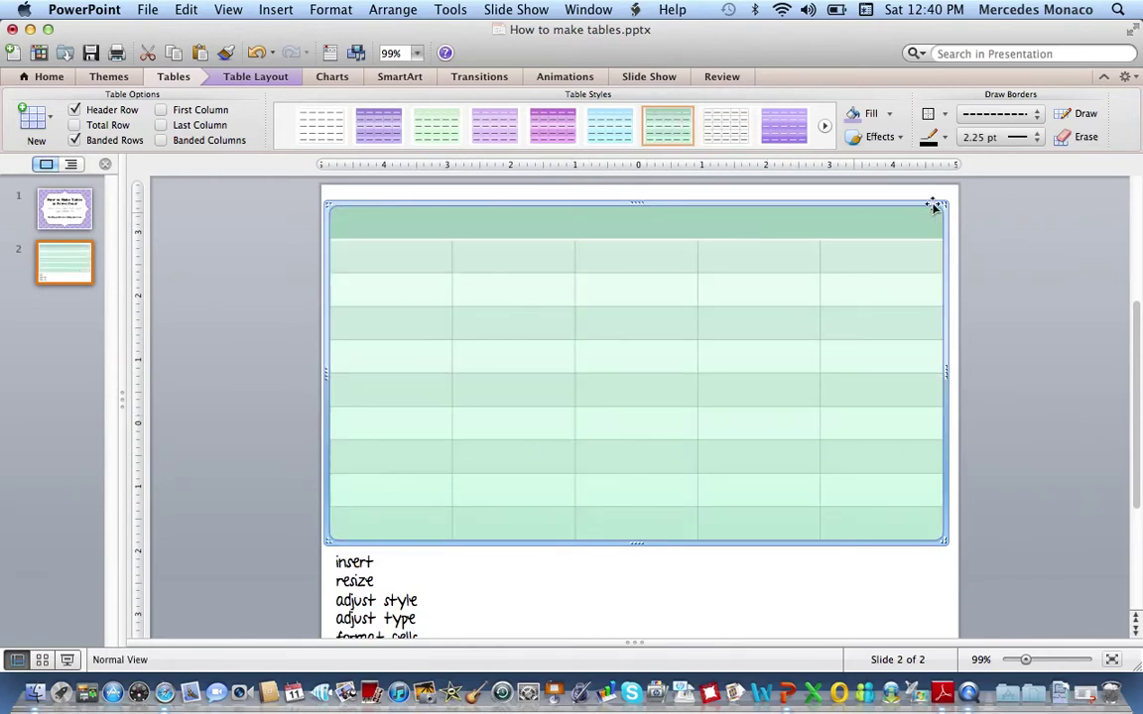
left_click(728, 126)
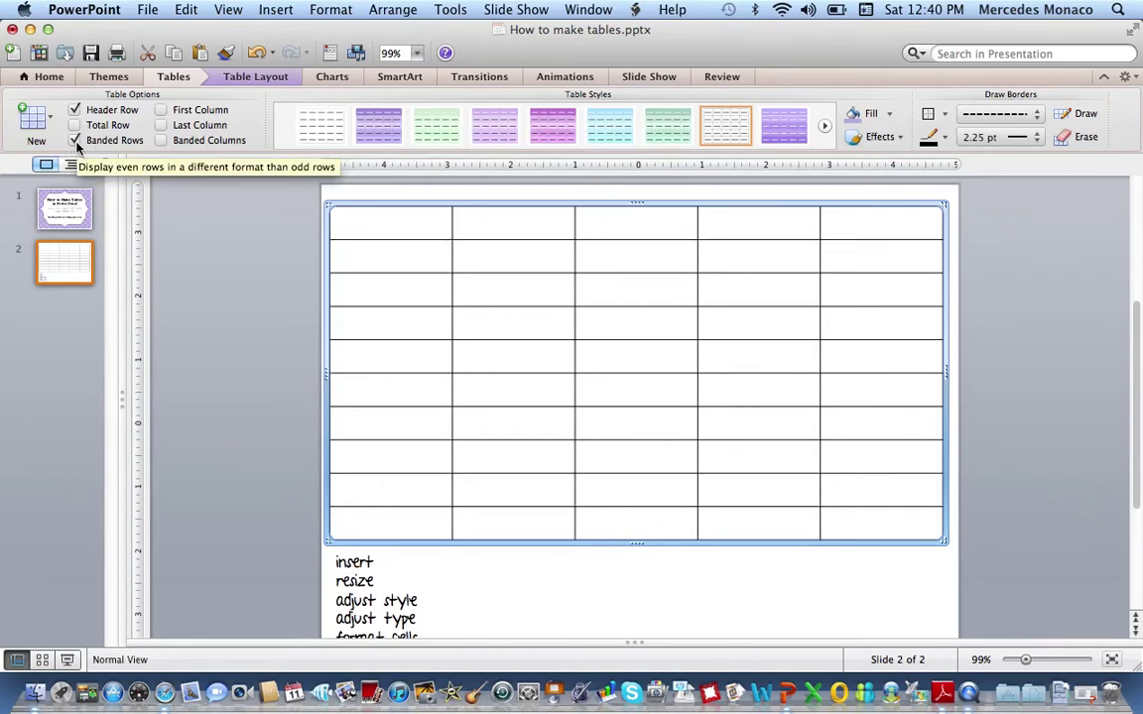
left_click(377, 123)
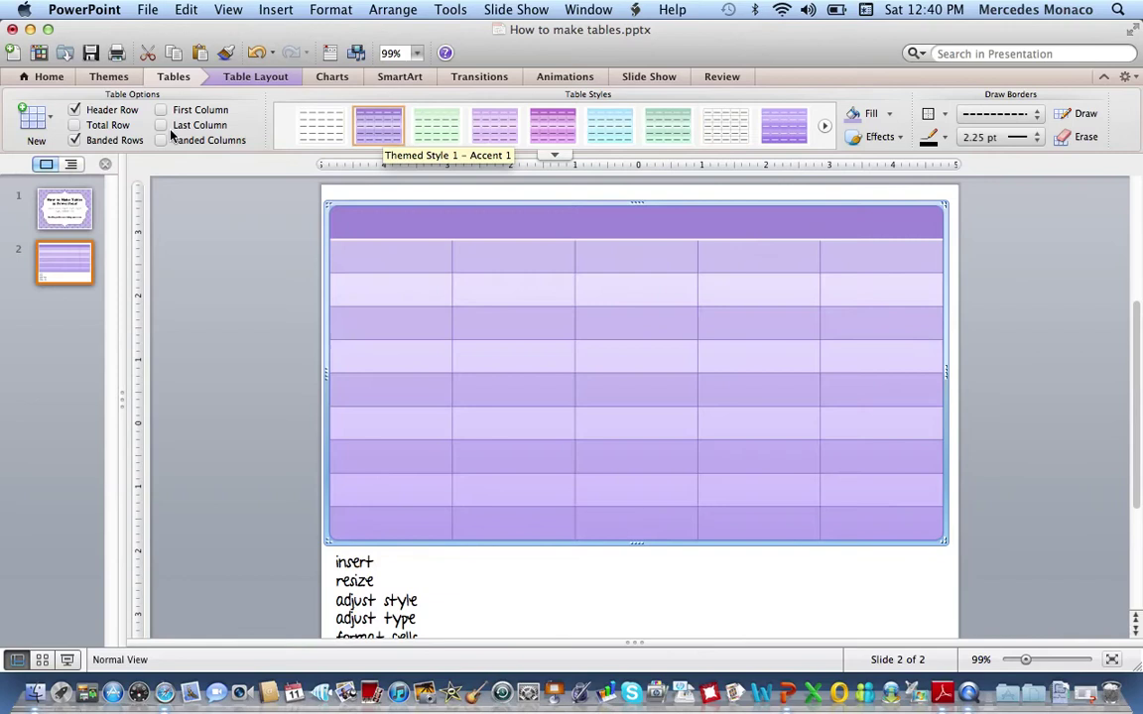
left_click(75, 141)
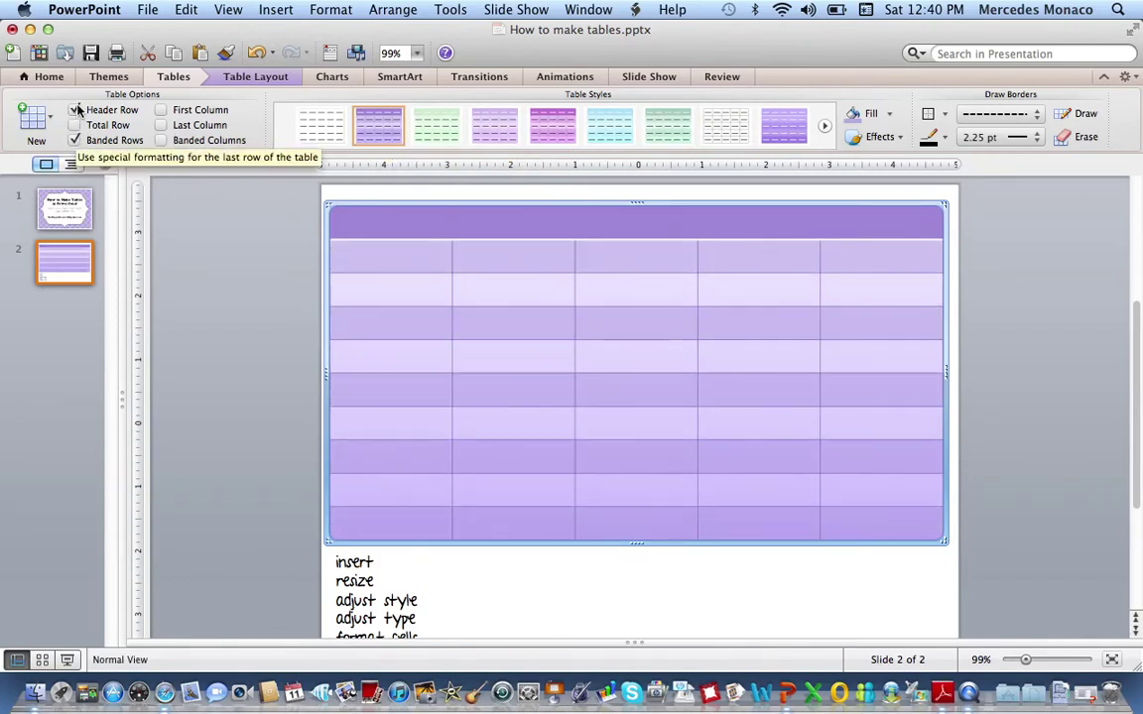
left_click(75, 110)
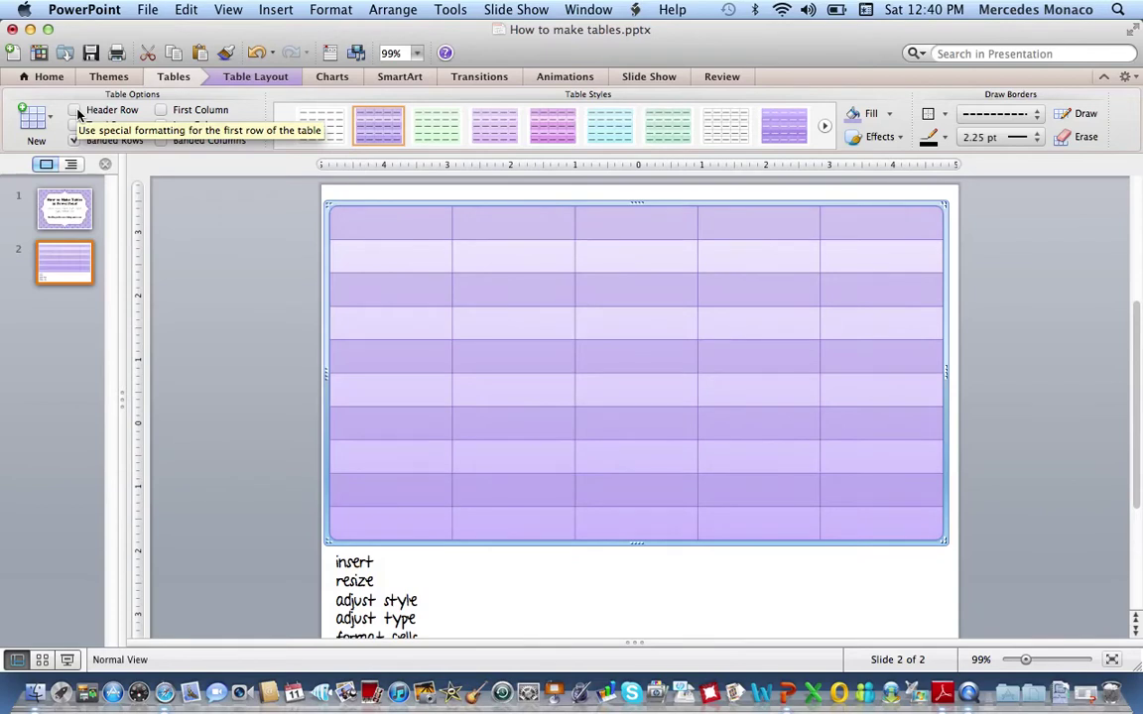
left_click(77, 110)
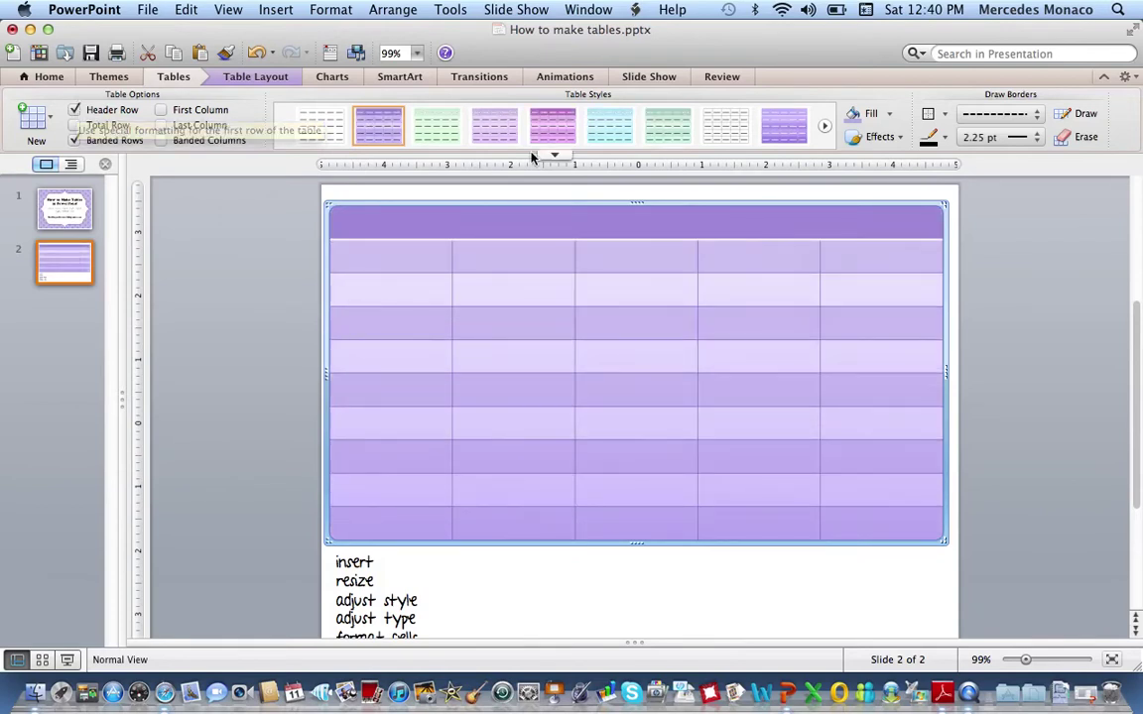
left_click(723, 124)
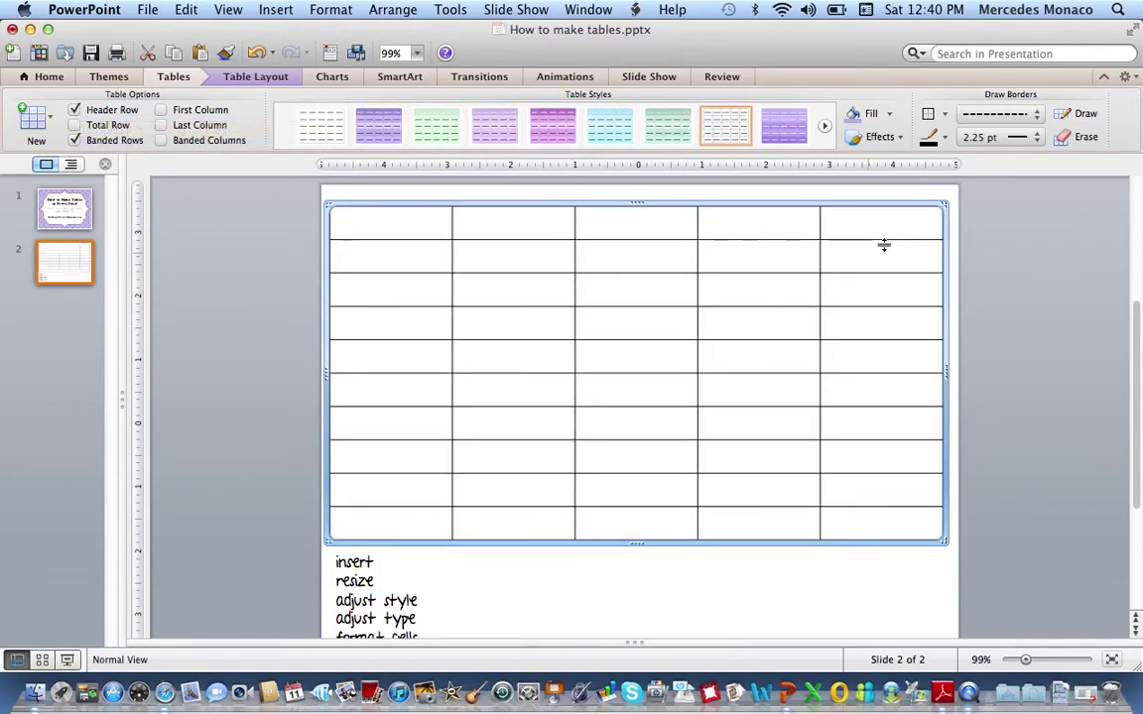
Step: Fill all cells of the table's first row with light purple and deselect the table
left_click_drag(883, 224, 377, 210)
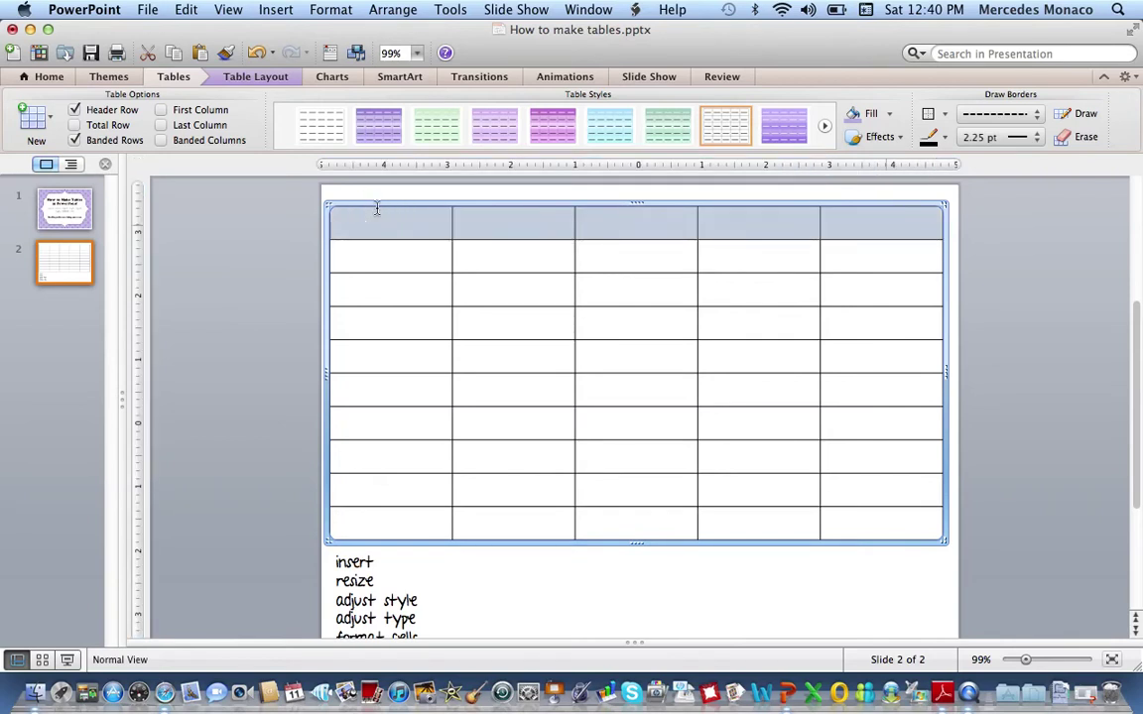
left_click(869, 115)
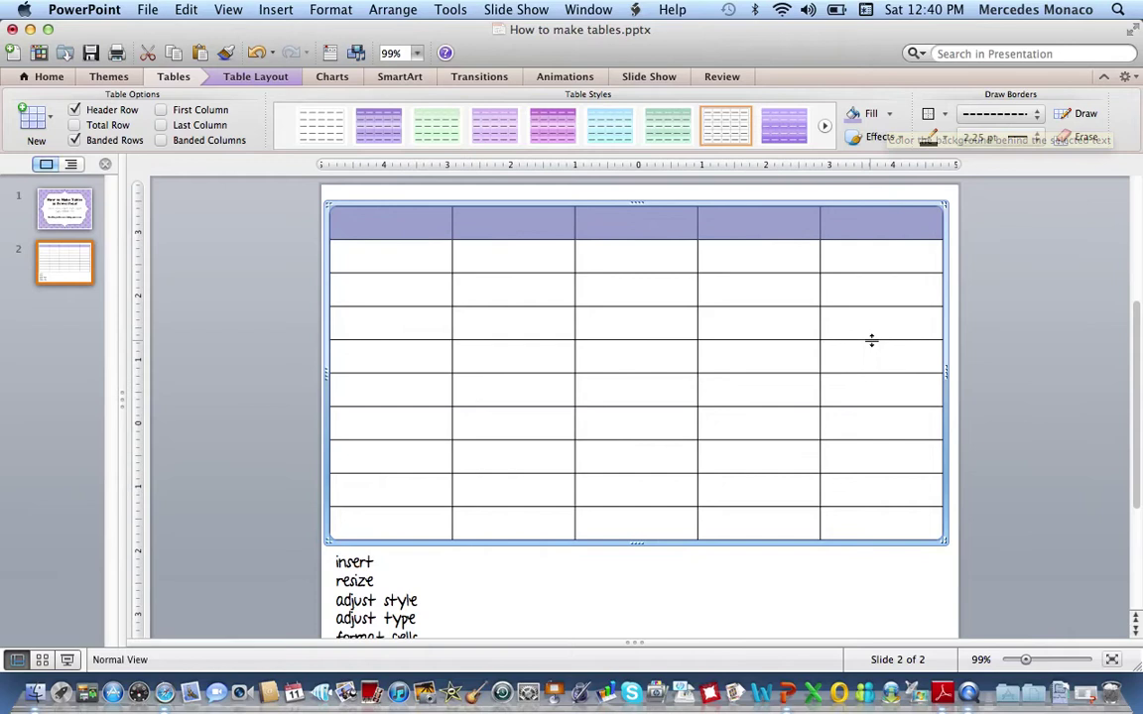
left_click(883, 568)
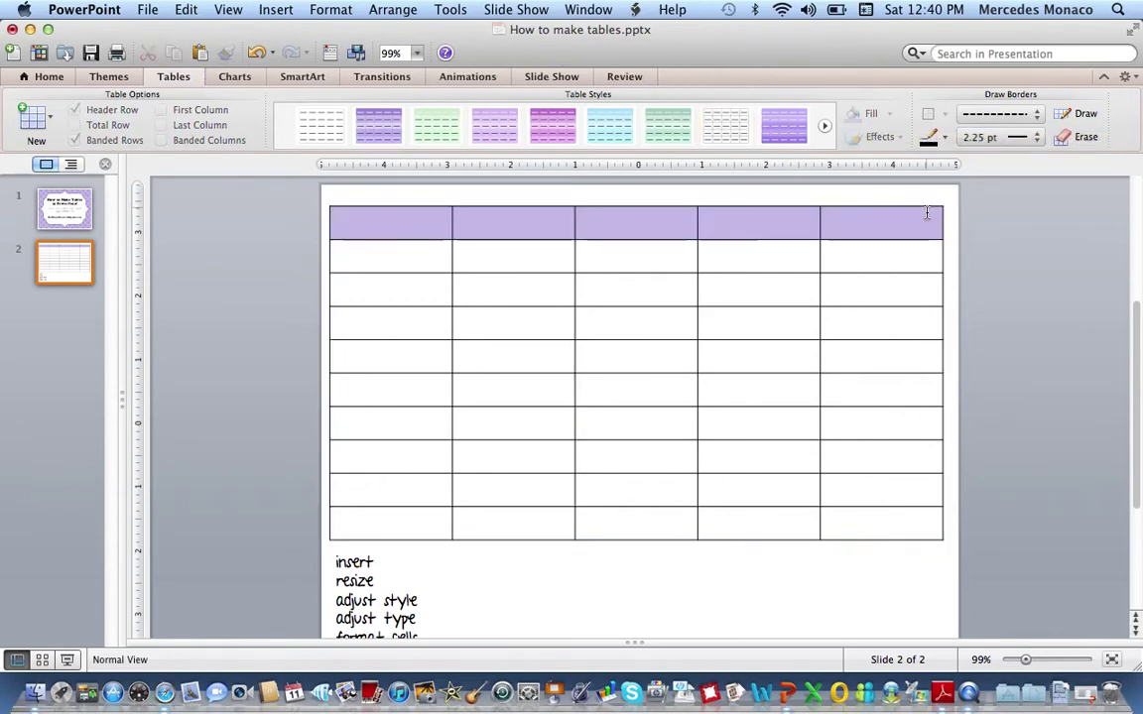
Step: Change the fill of the table's first row to the dark gray theme color and deselect the table
left_click_drag(921, 216, 429, 219)
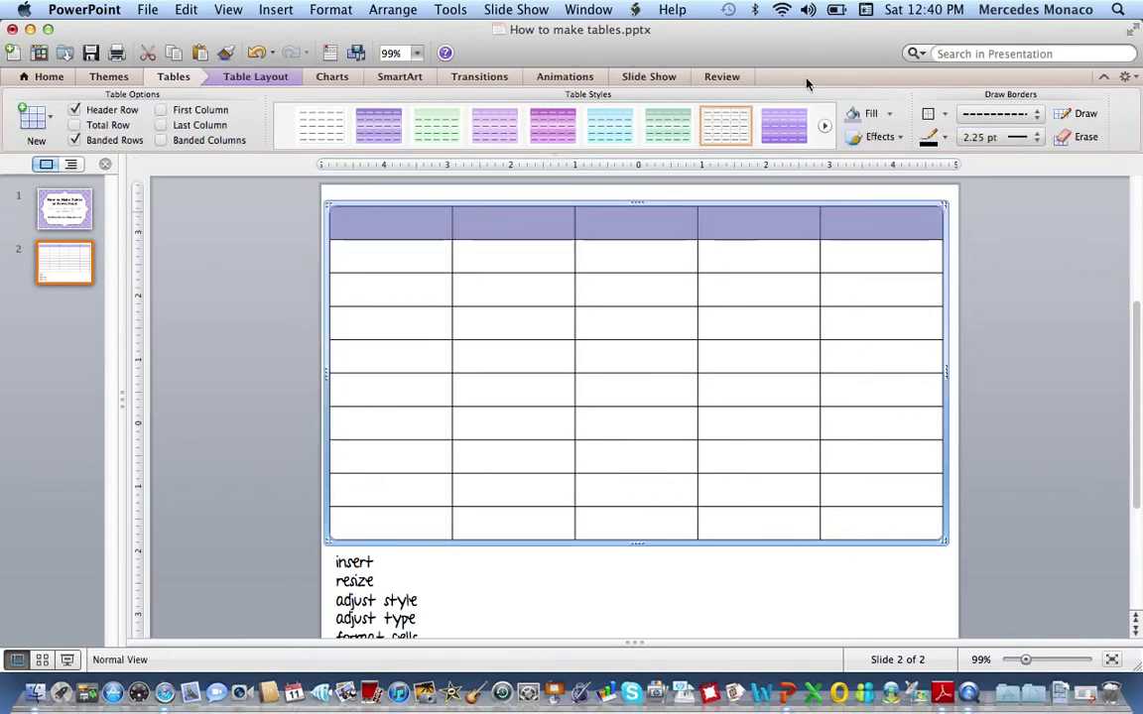
left_click(889, 114)
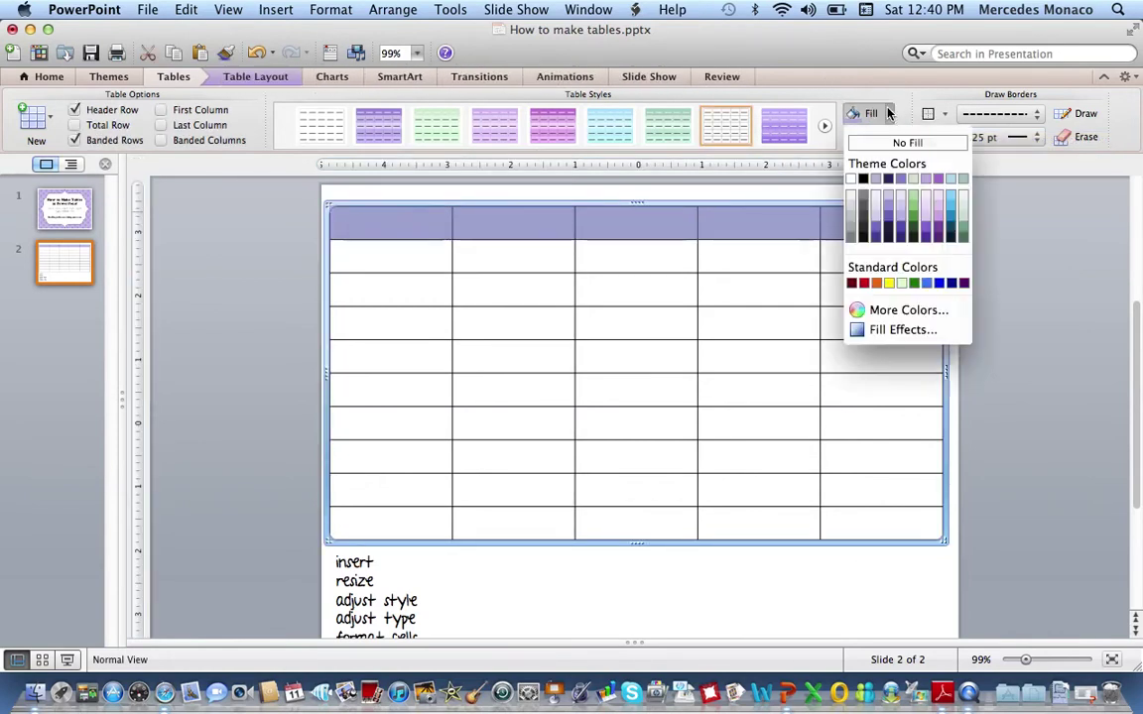
left_click(864, 202)
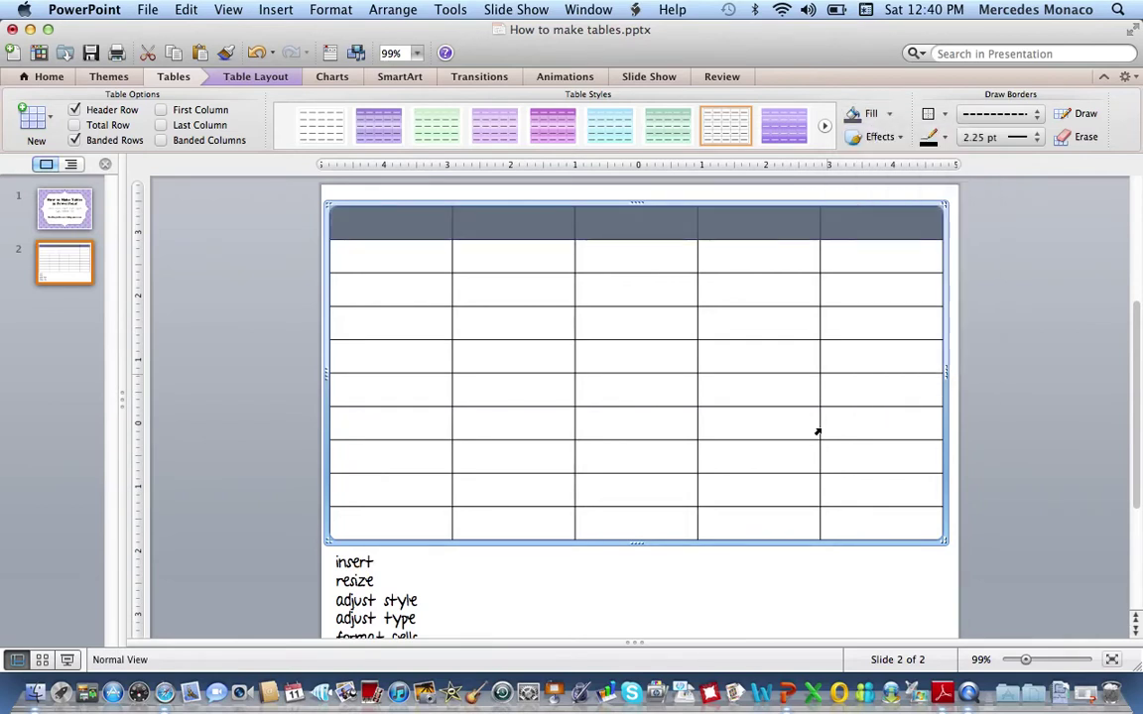
left_click(787, 591)
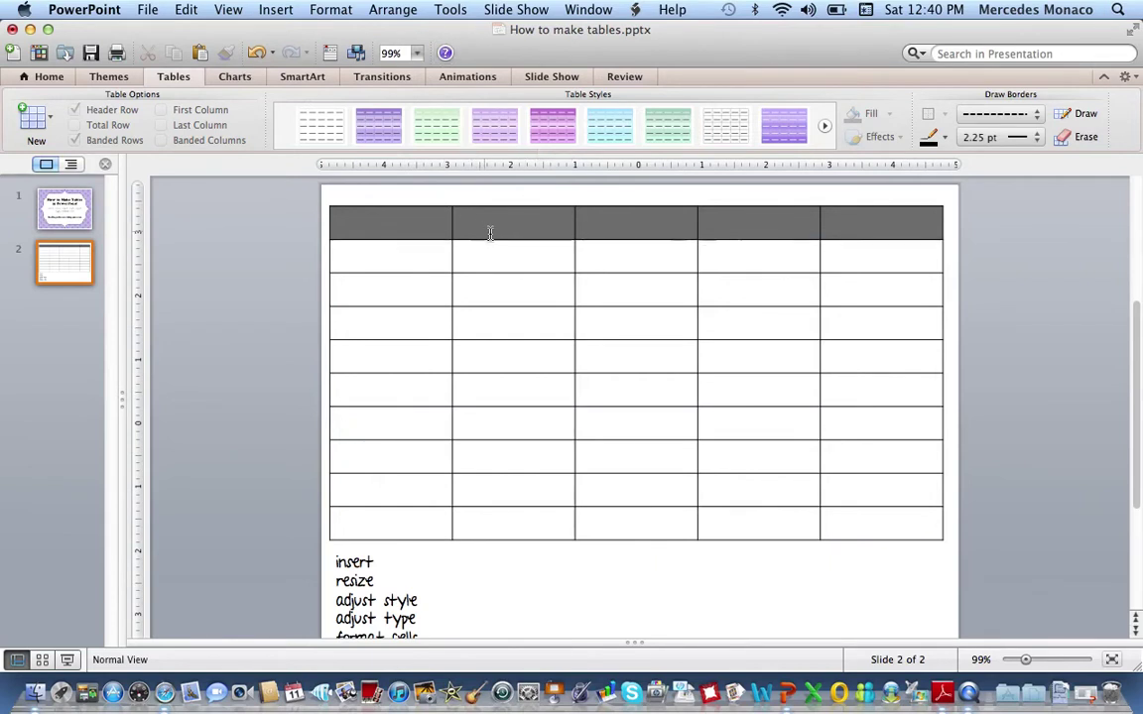
Step: Fill the second and third cells of the table's third row with the same dark gray and deselect the table
left_click_drag(523, 299, 625, 288)
left_click(856, 113)
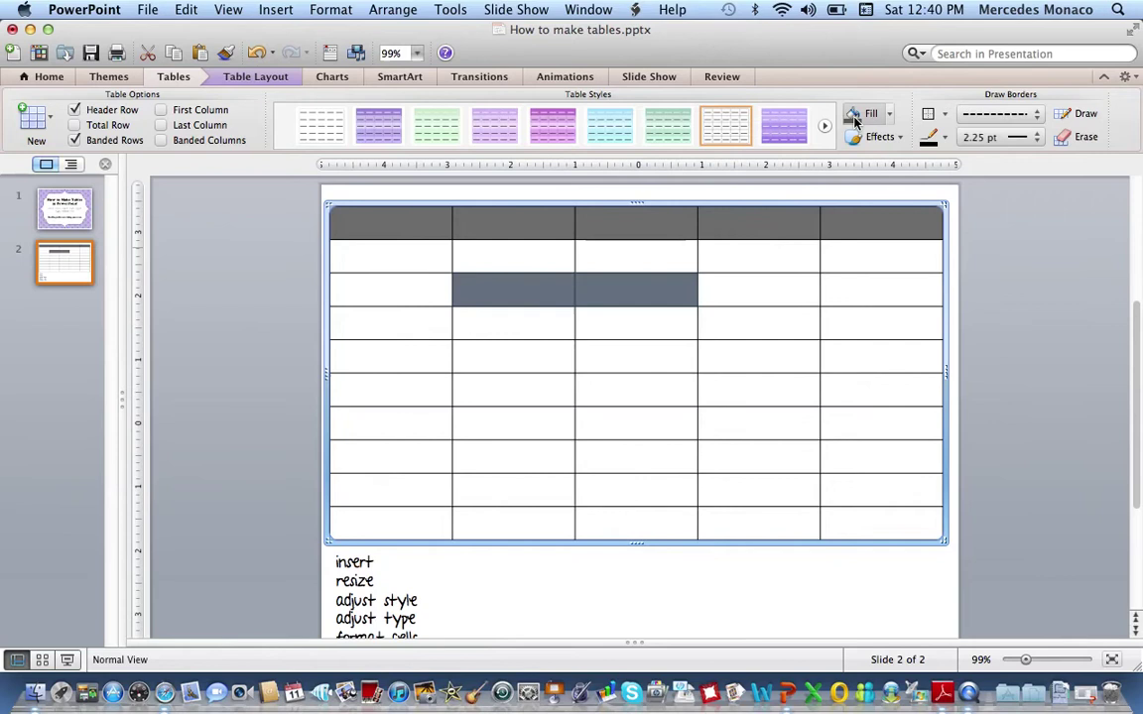
left_click(631, 568)
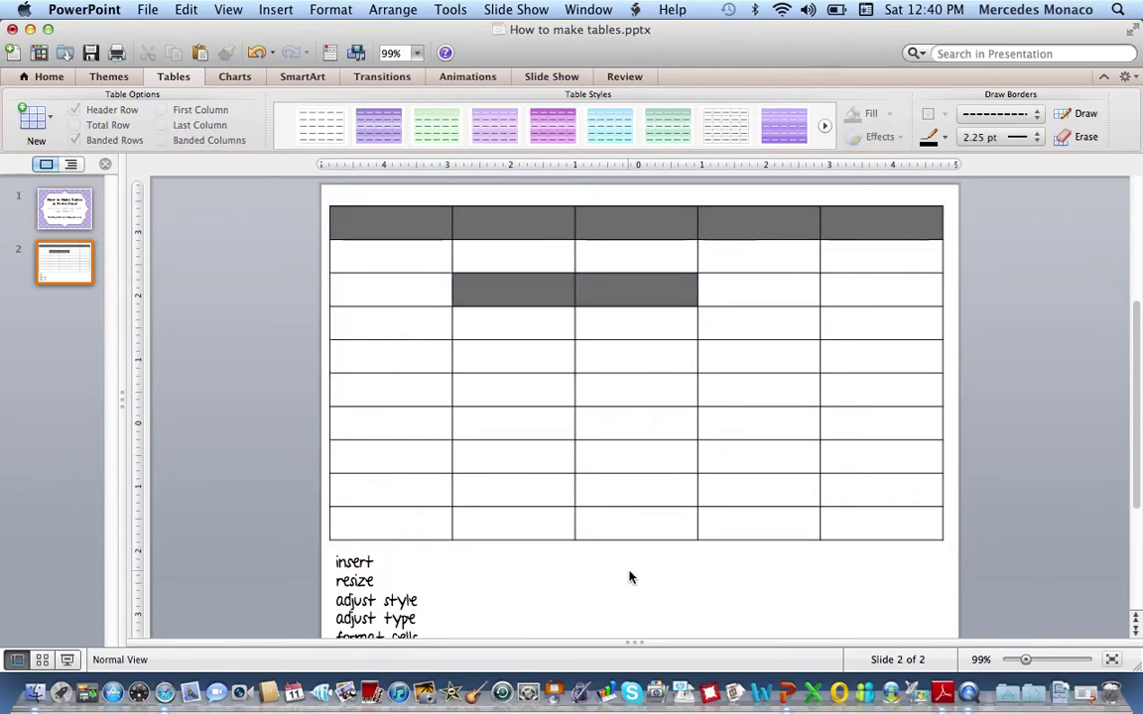
Step: Undo the cell fills, restoring the unfilled table style with black grid lines, and deselect the table
left_click(259, 54)
left_click(258, 54)
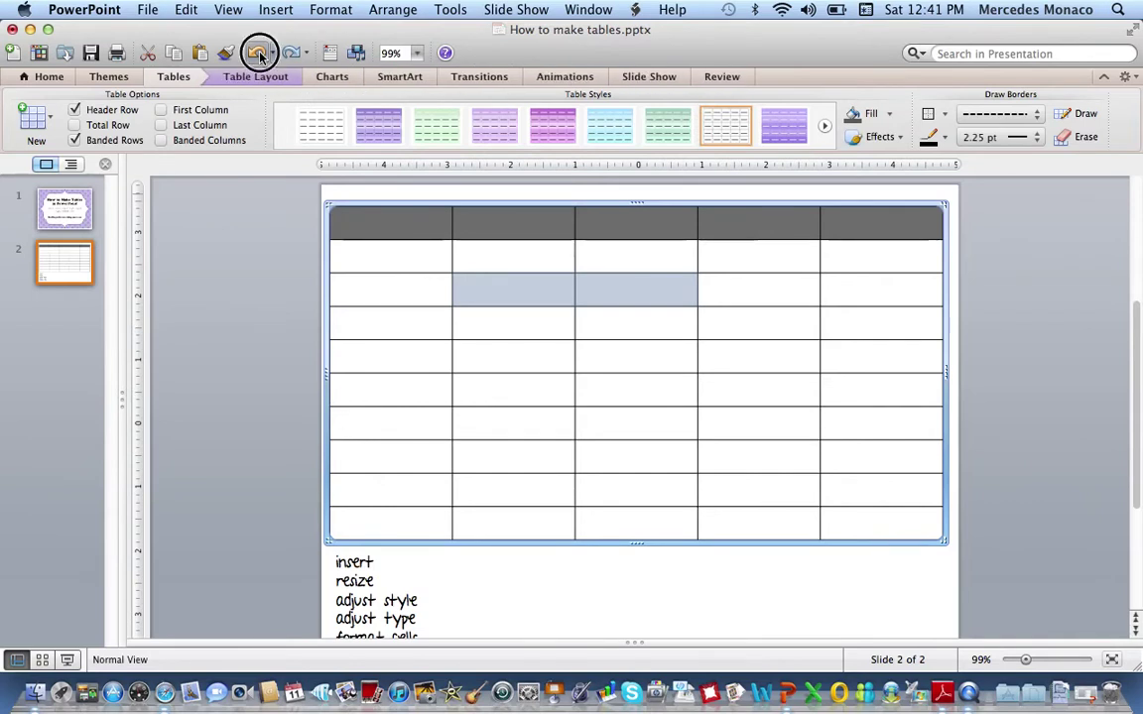
left_click(258, 55)
left_click(258, 54)
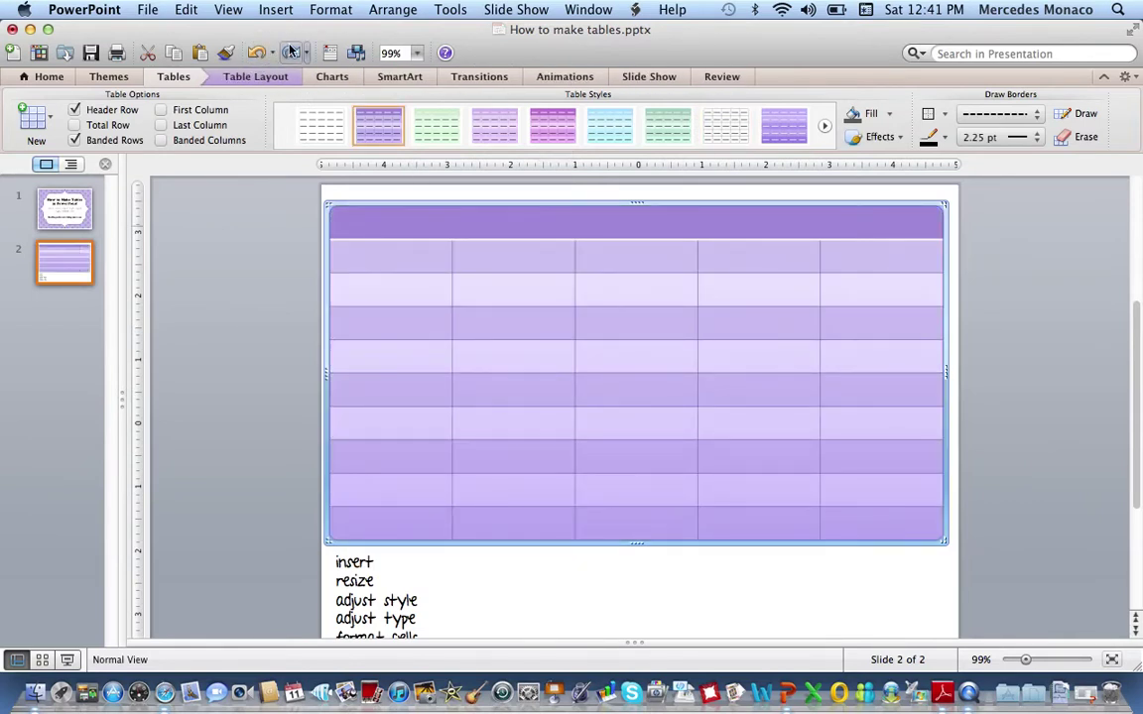
left_click(258, 54)
left_click(572, 572)
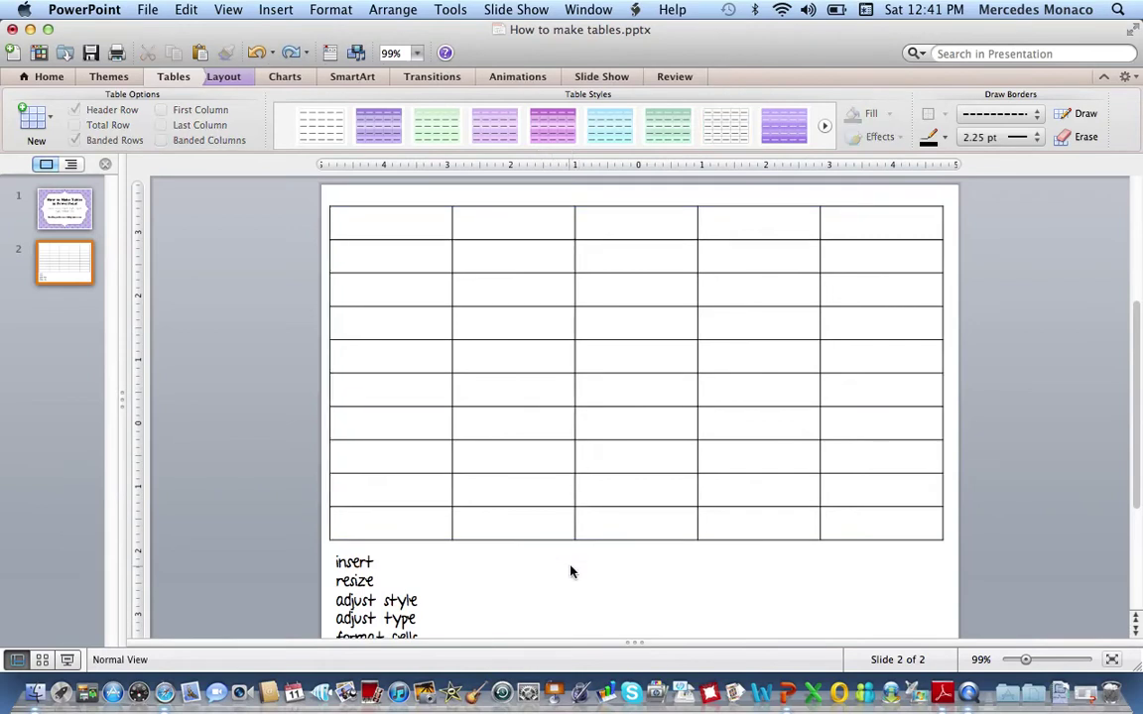
Step: Enter "Monday" and "Tuesday" in the first two cells of the table's first row
left_click(437, 220)
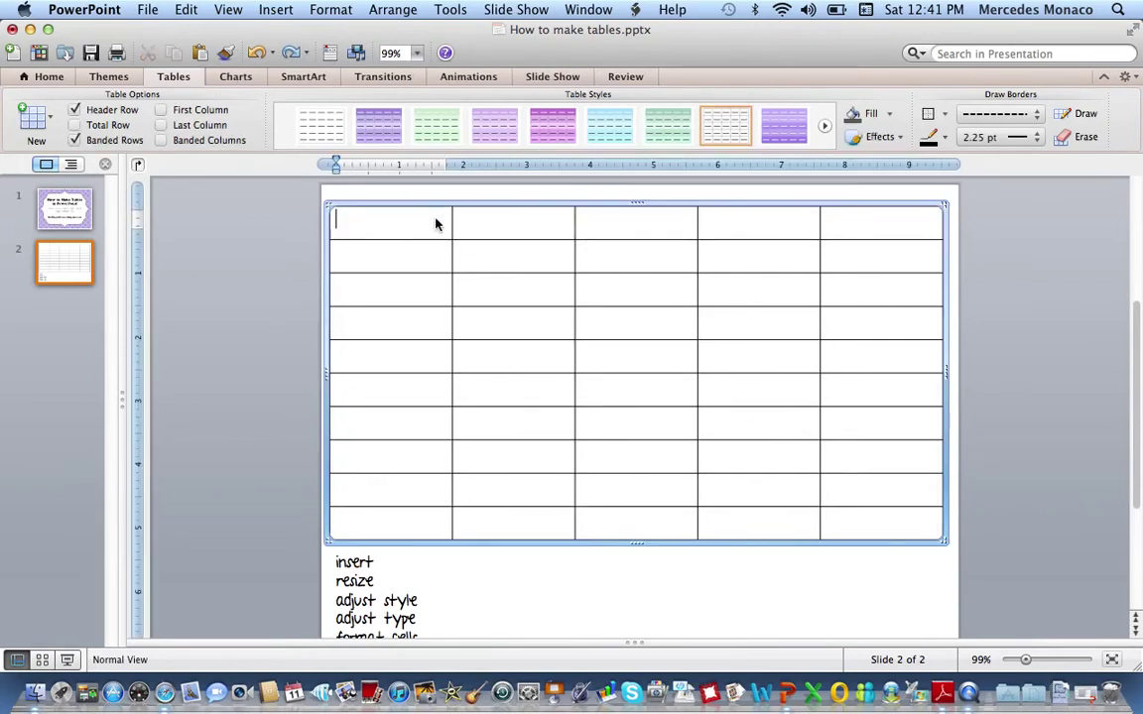
type("Mona")
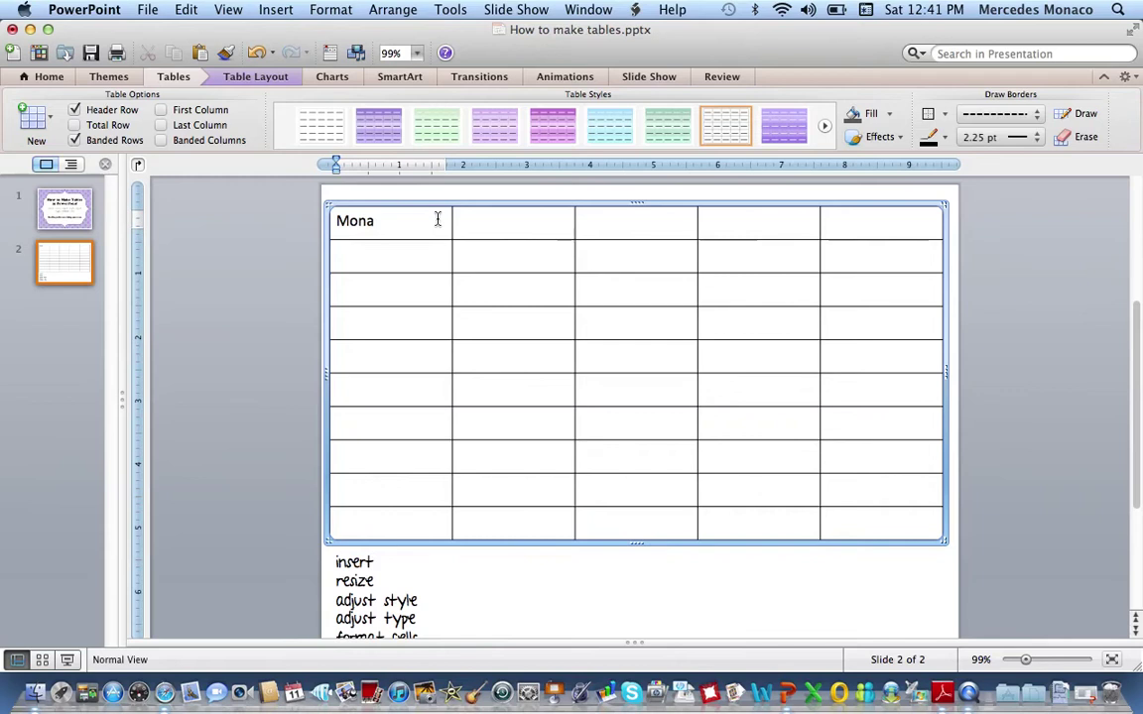
key("BackSpace")
type("day")
key("Tab")
type("Tu")
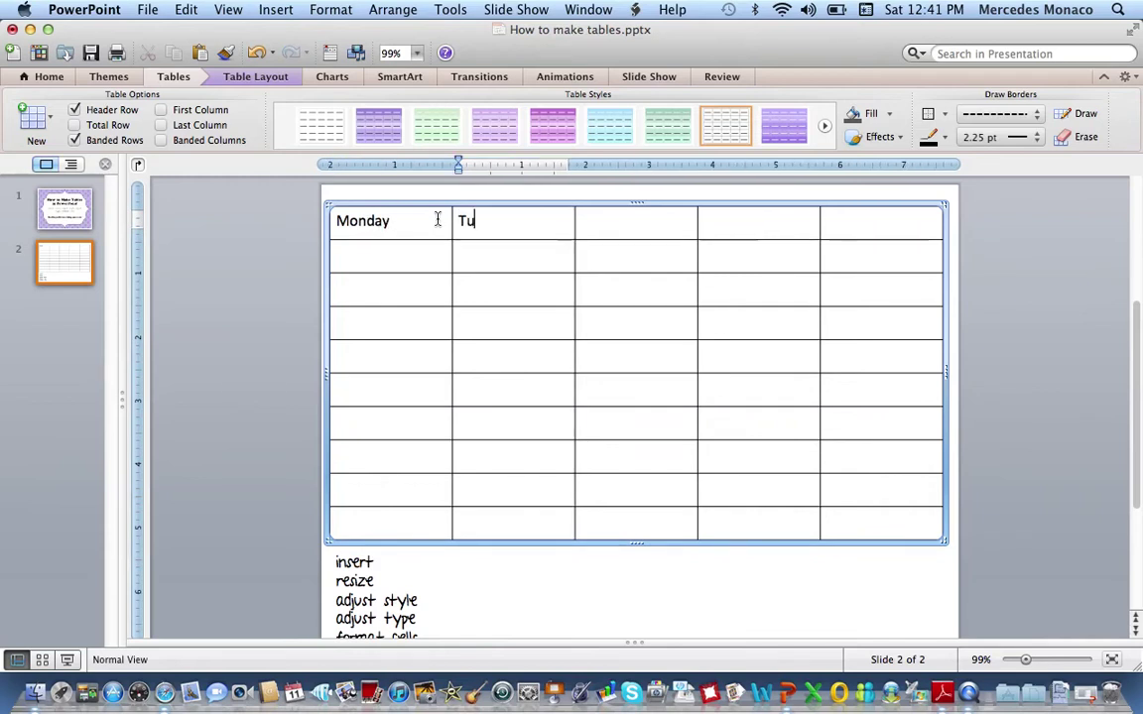
type("esday")
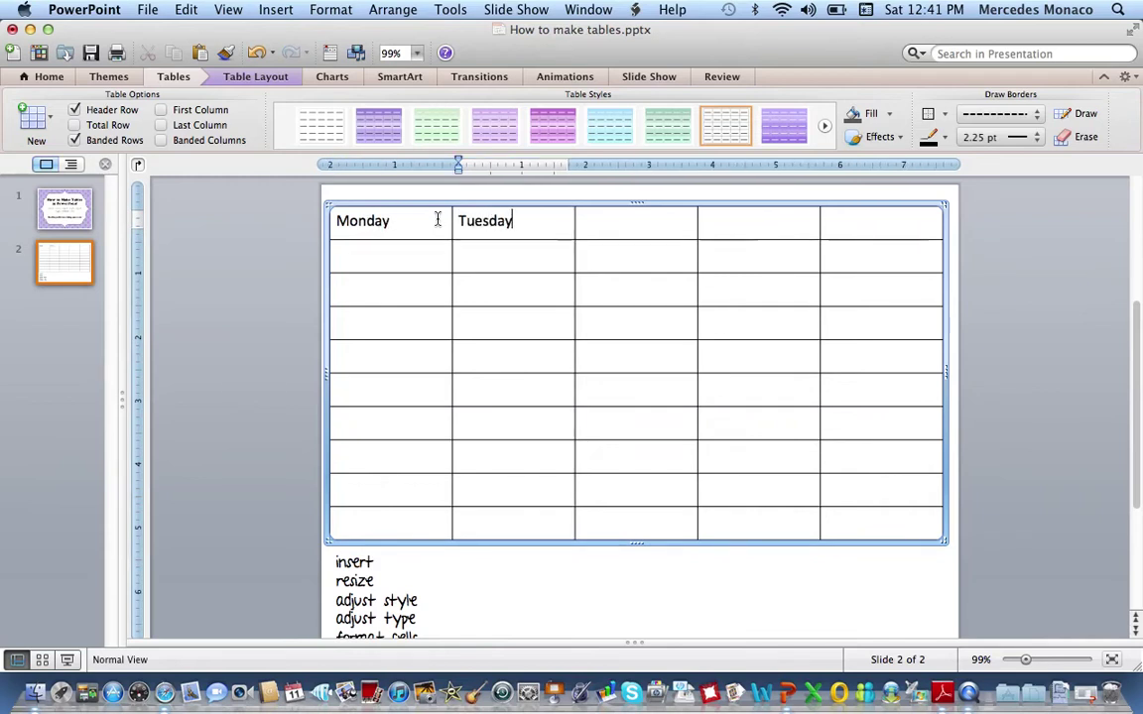
Step: Center the text horizontally in all cells of the table's first row
left_click(48, 77)
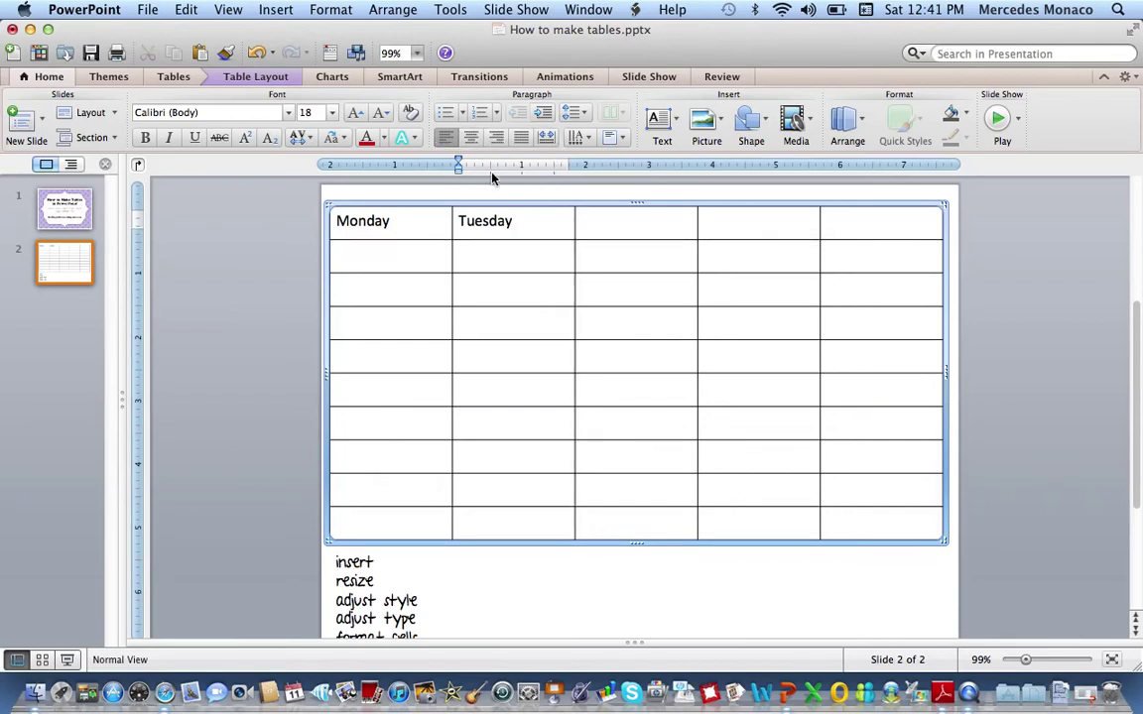
left_click(798, 222)
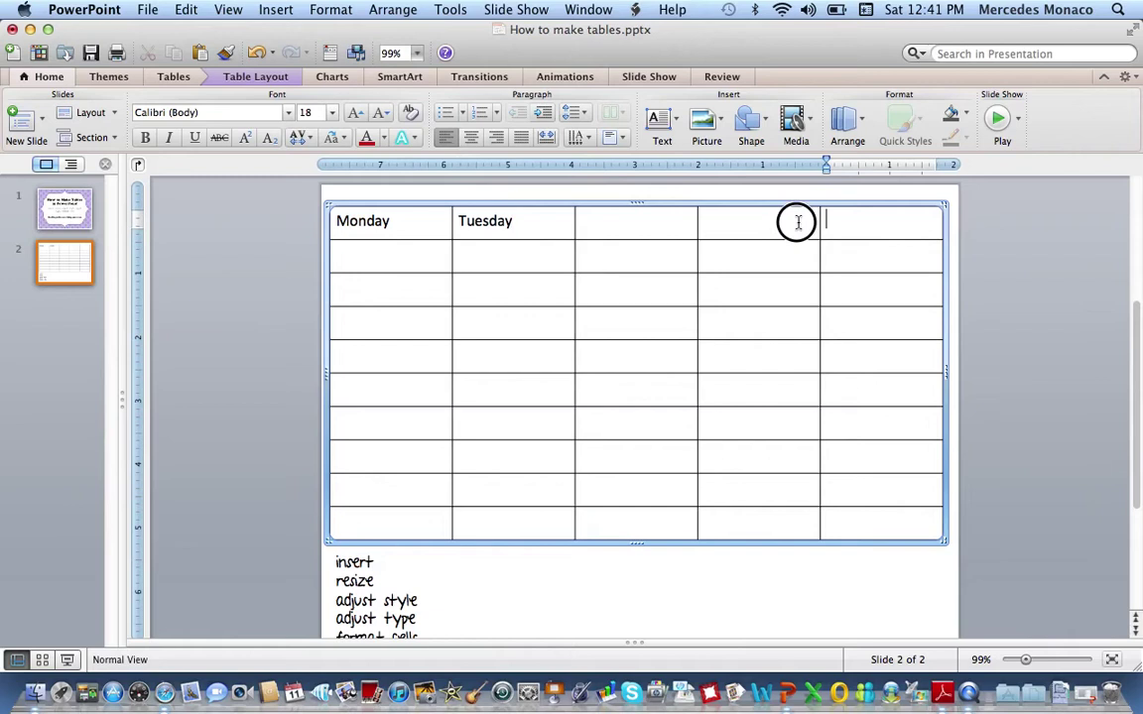
left_click_drag(798, 222, 425, 204)
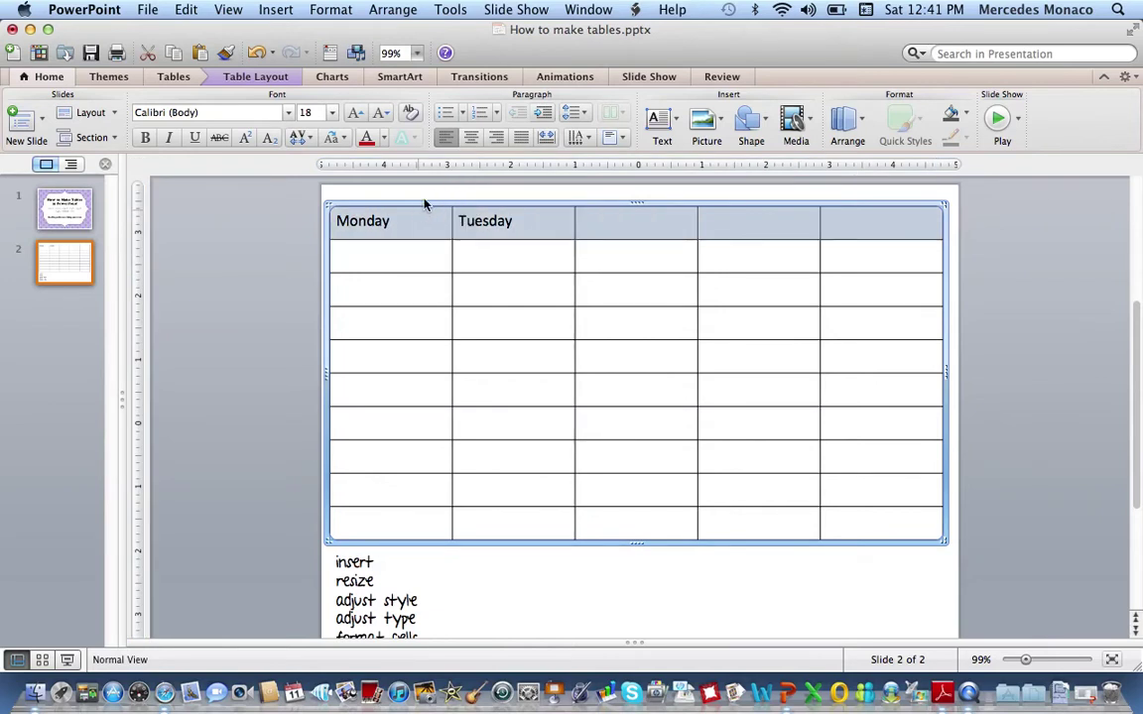
left_click(475, 143)
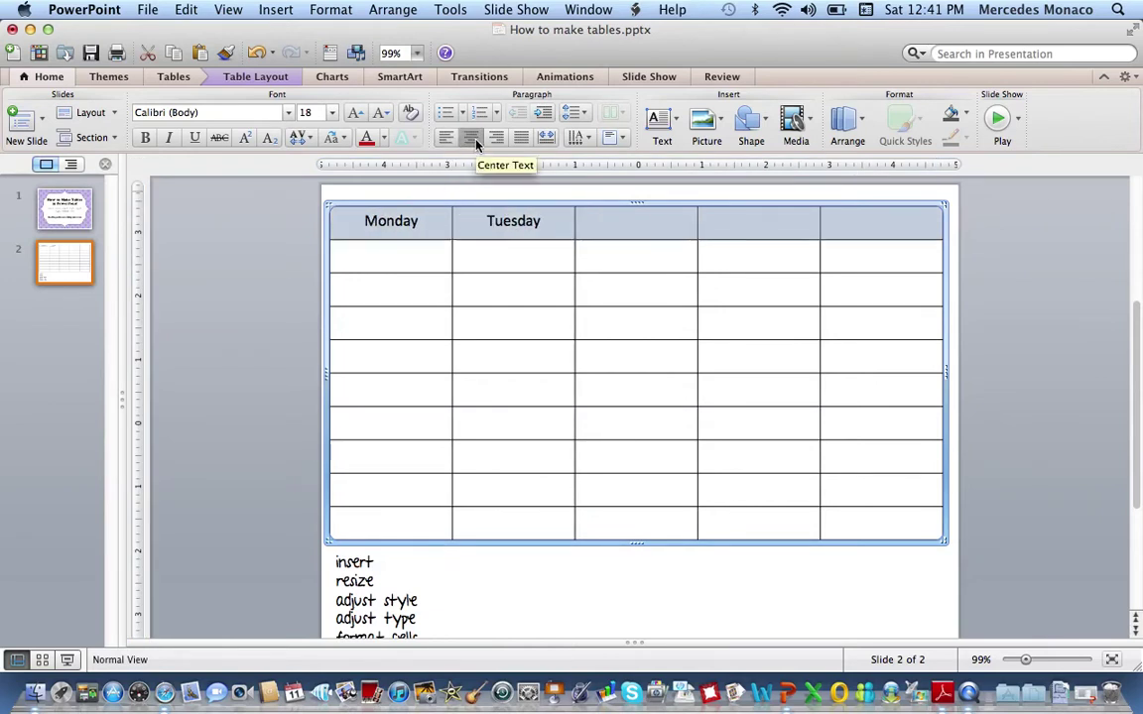
Step: Try Bottom vertical text alignment on the first row, and set it to Middle
left_click(623, 140)
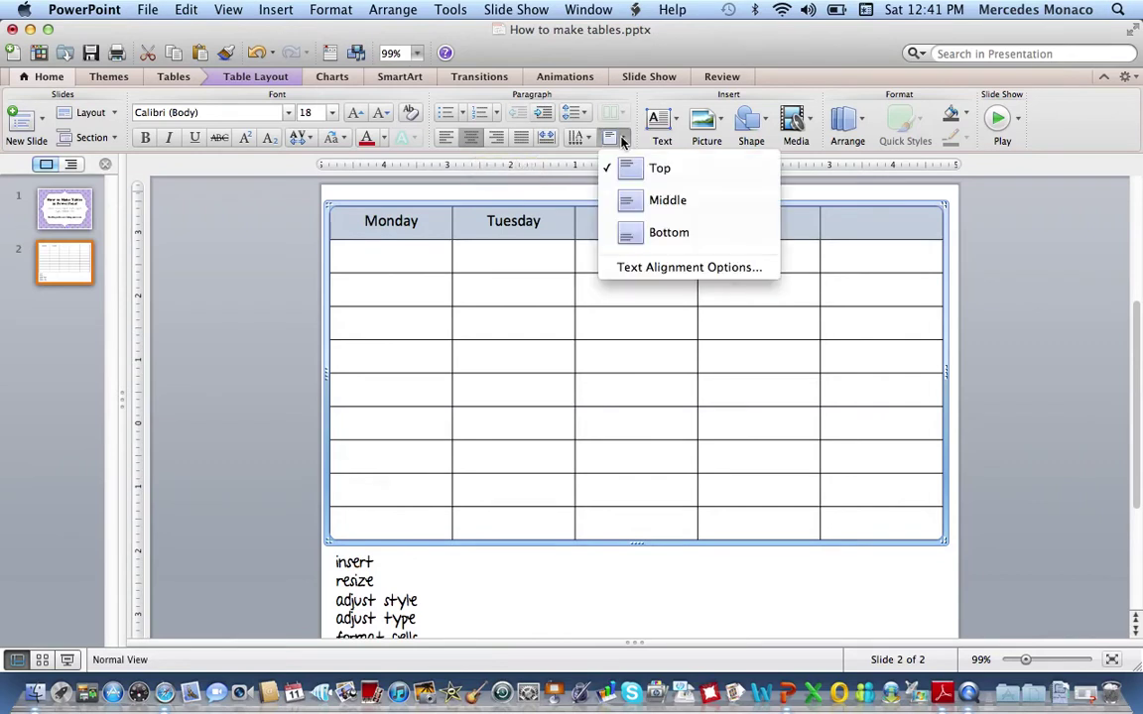
left_click(633, 232)
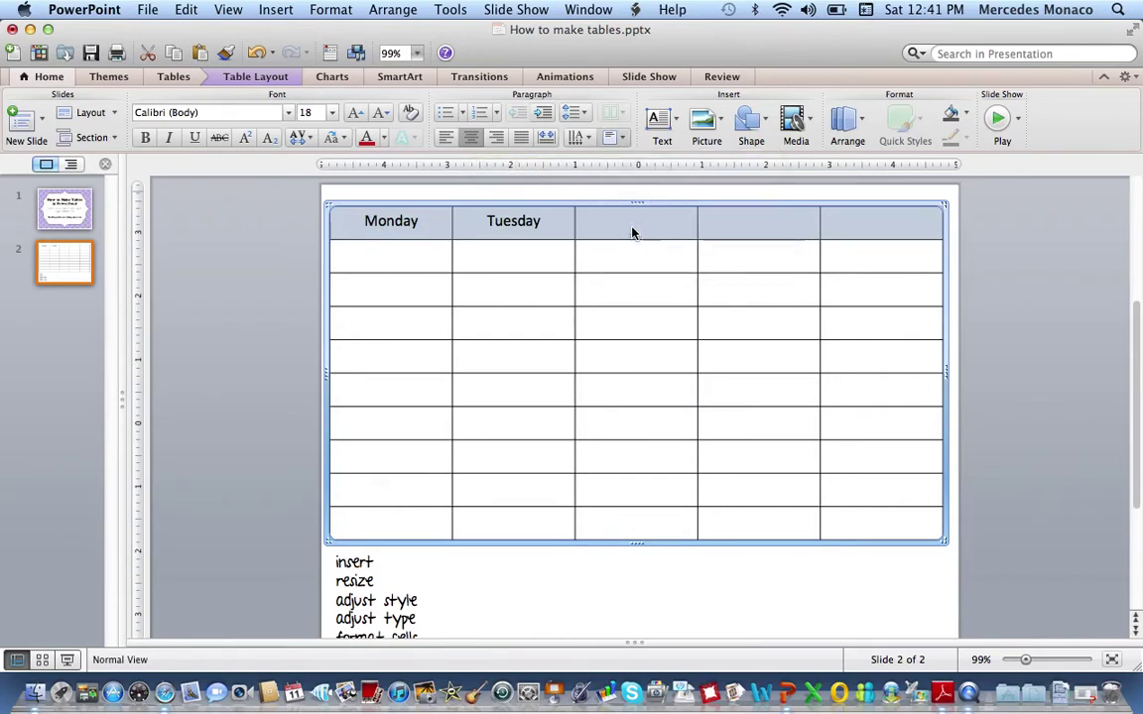
left_click(664, 123)
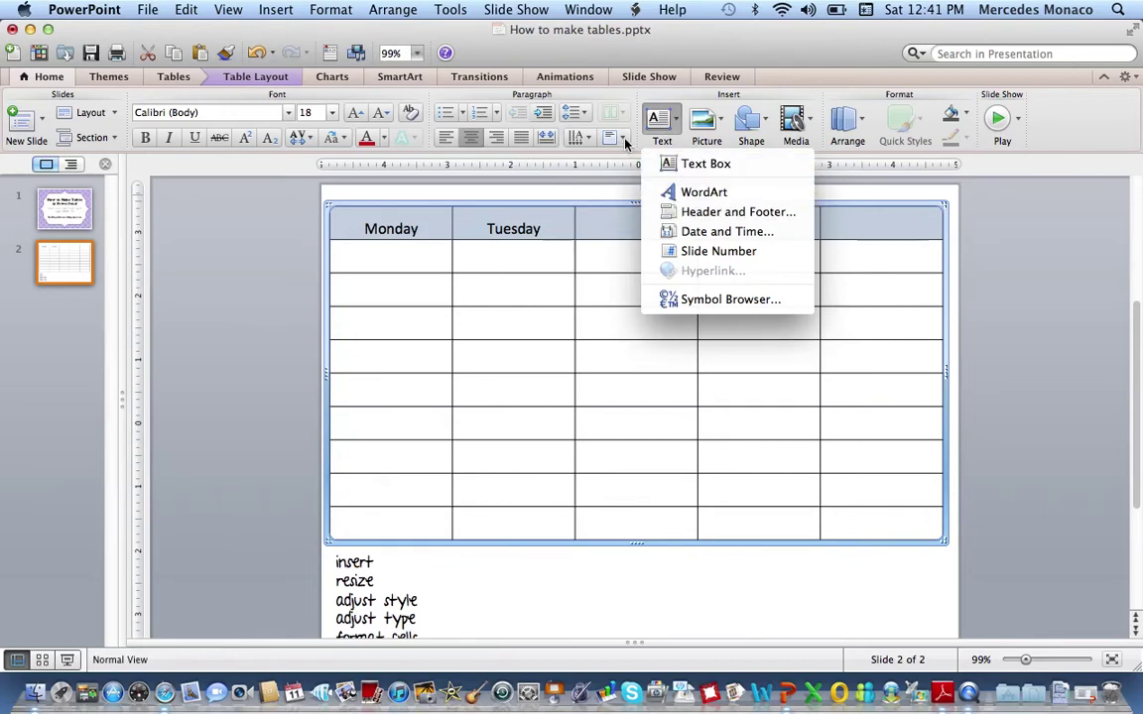
left_click(625, 141)
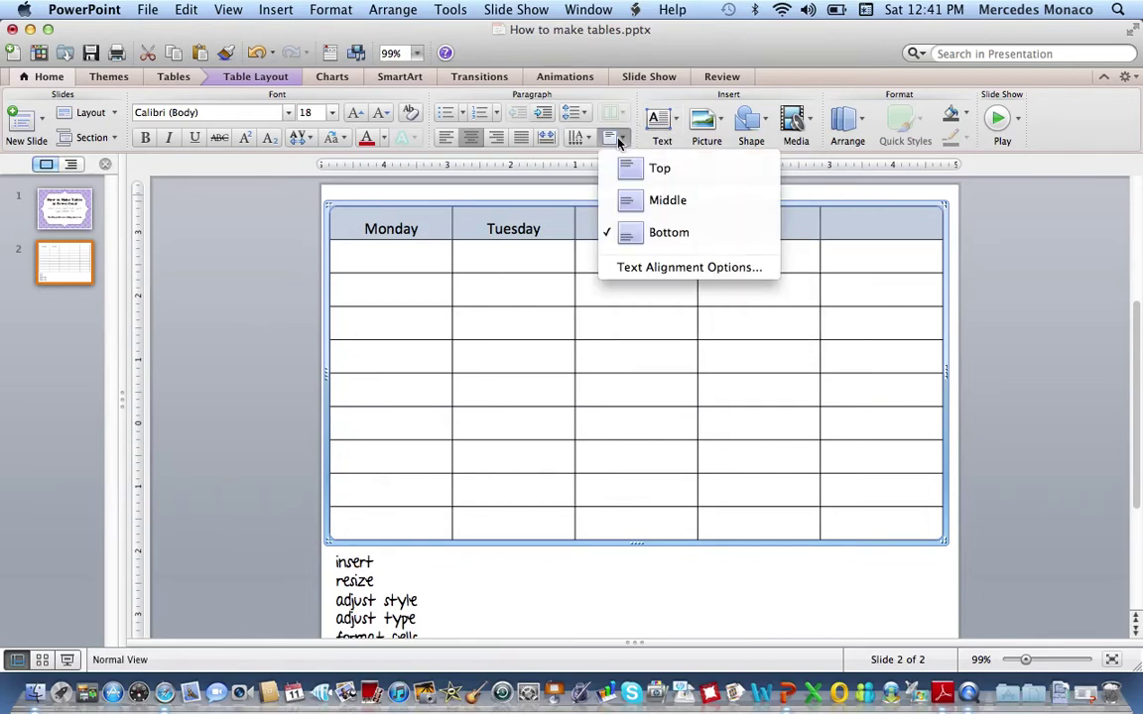
left_click(634, 200)
left_click(584, 330)
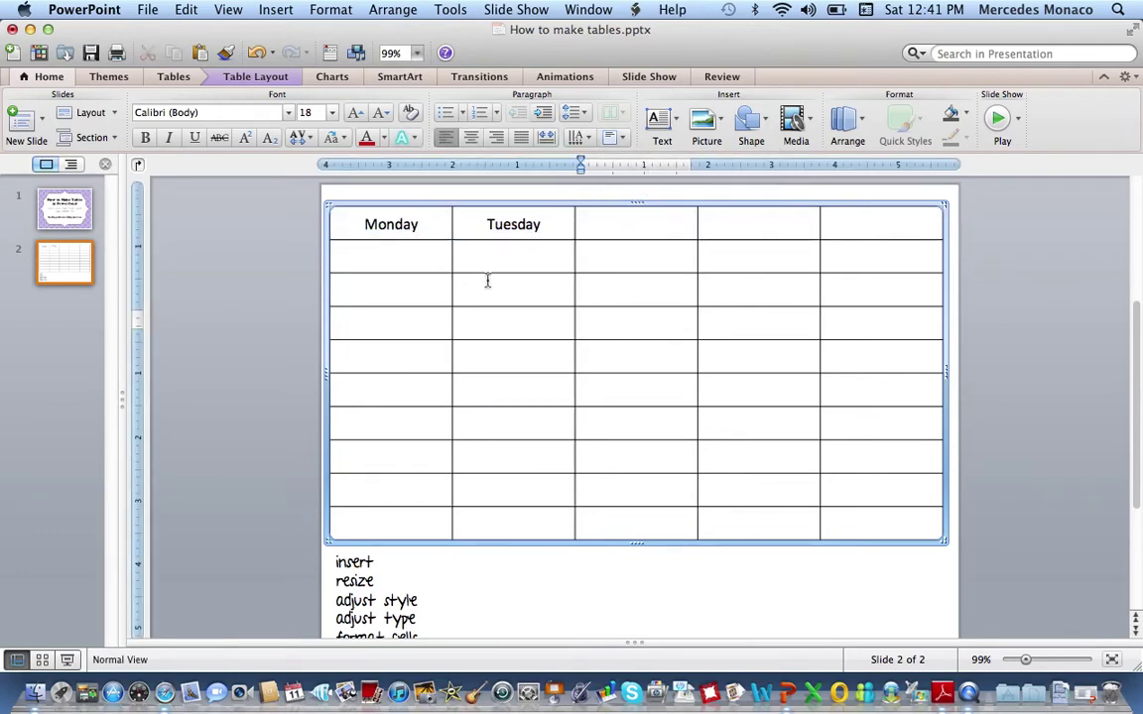
Step: Set the font of the first row's text to Grease and deselect the table
left_click_drag(584, 220, 831, 222)
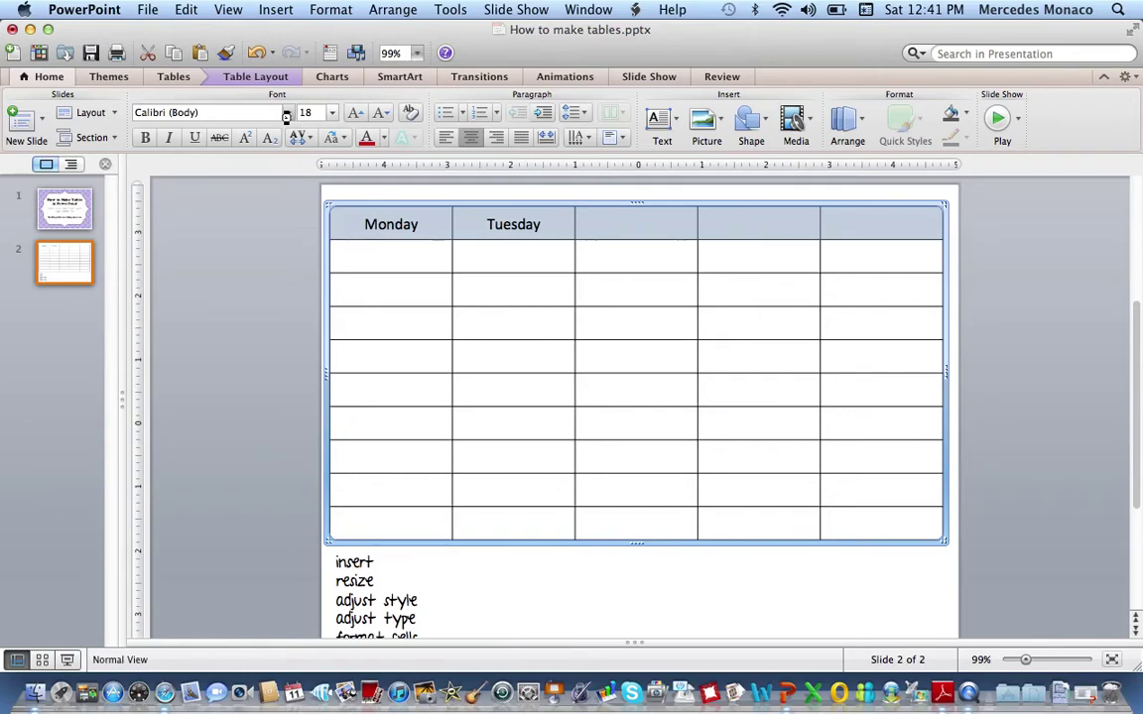
left_click(285, 117)
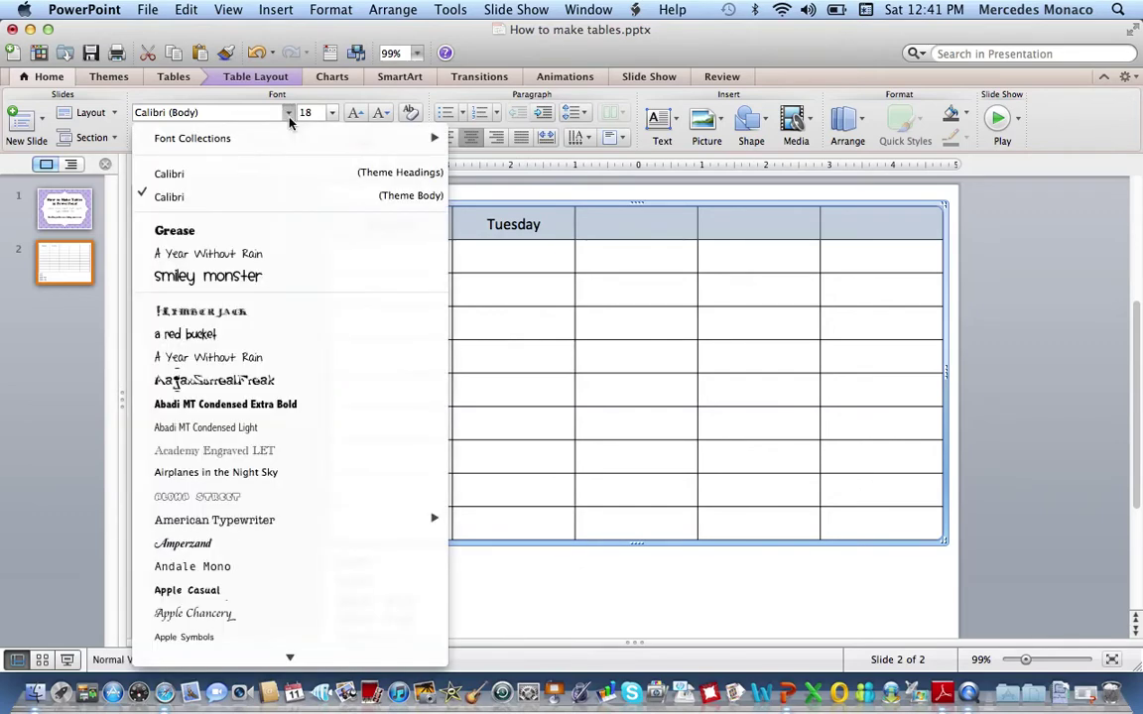
left_click(224, 231)
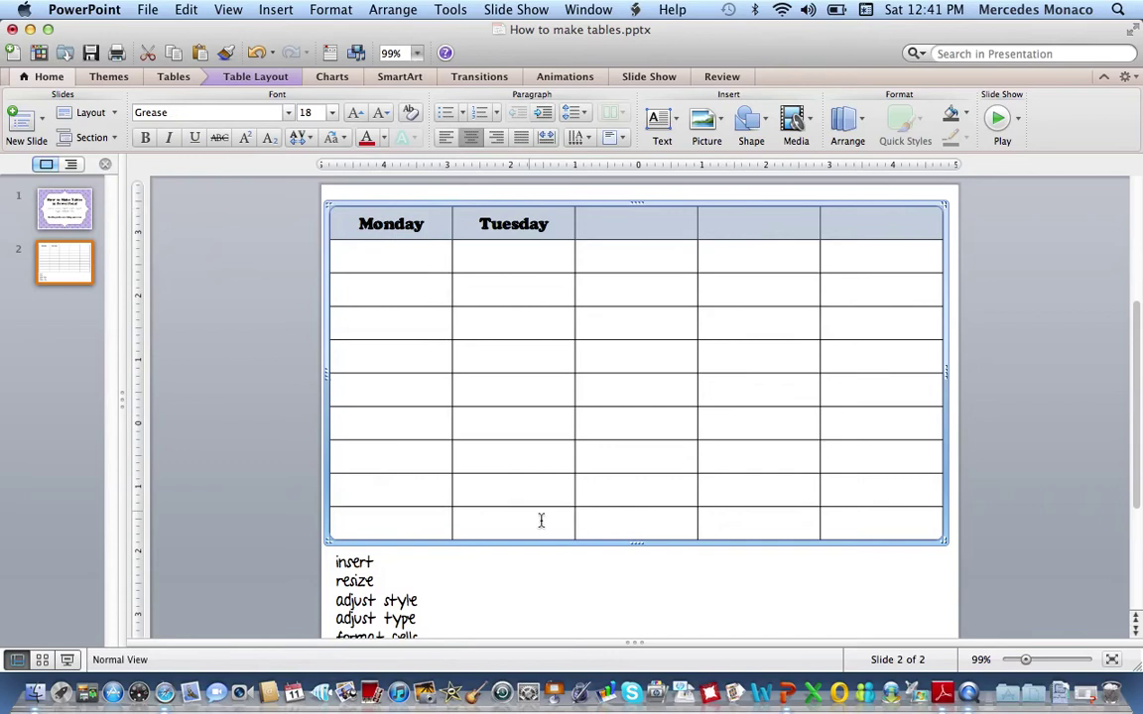
left_click(551, 581)
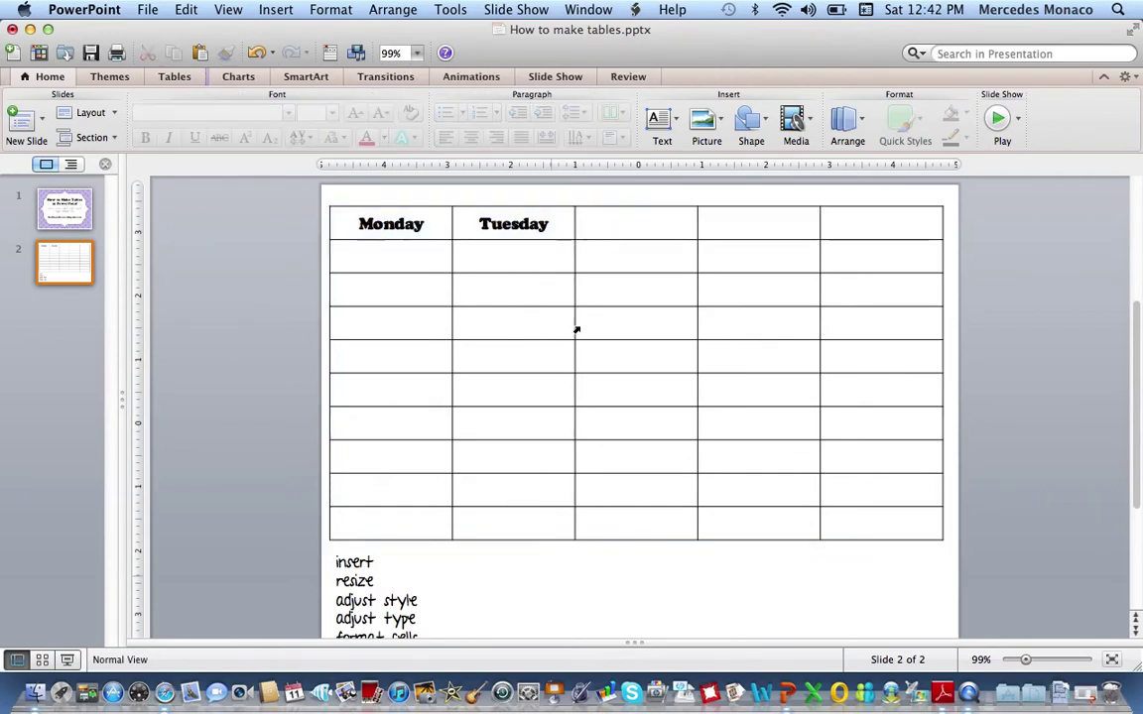
Step: Enter "hi" in the third column's cell of the table's fifth row
left_click(628, 202)
left_click(623, 203)
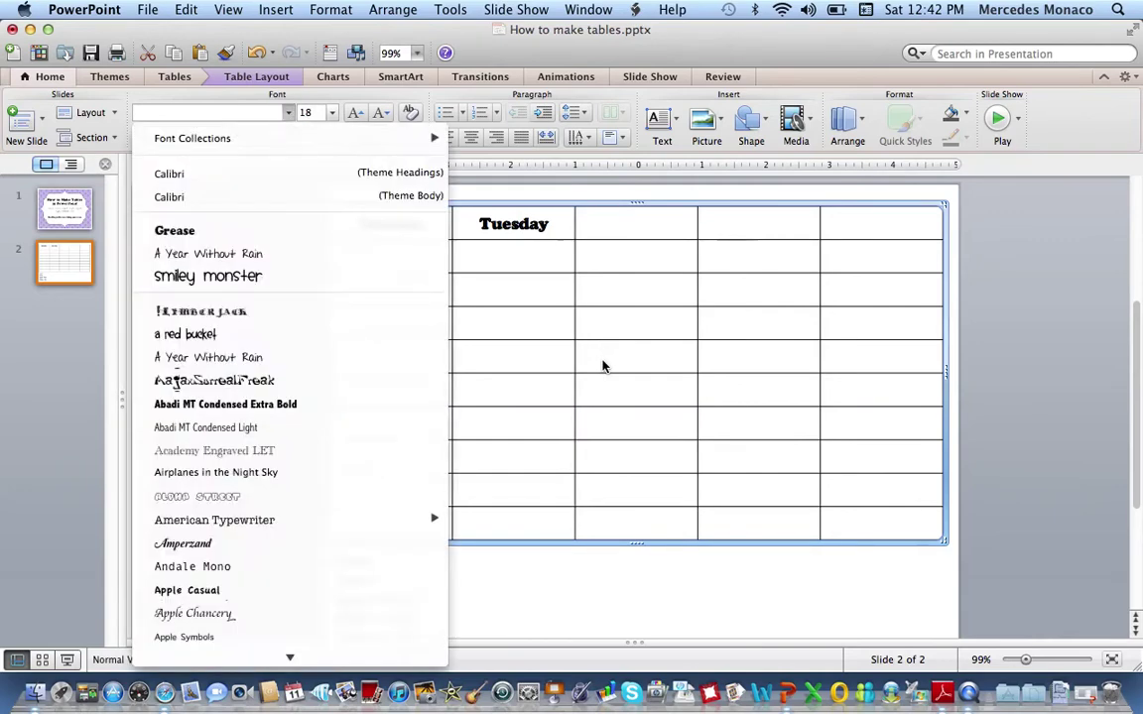
left_click(601, 359)
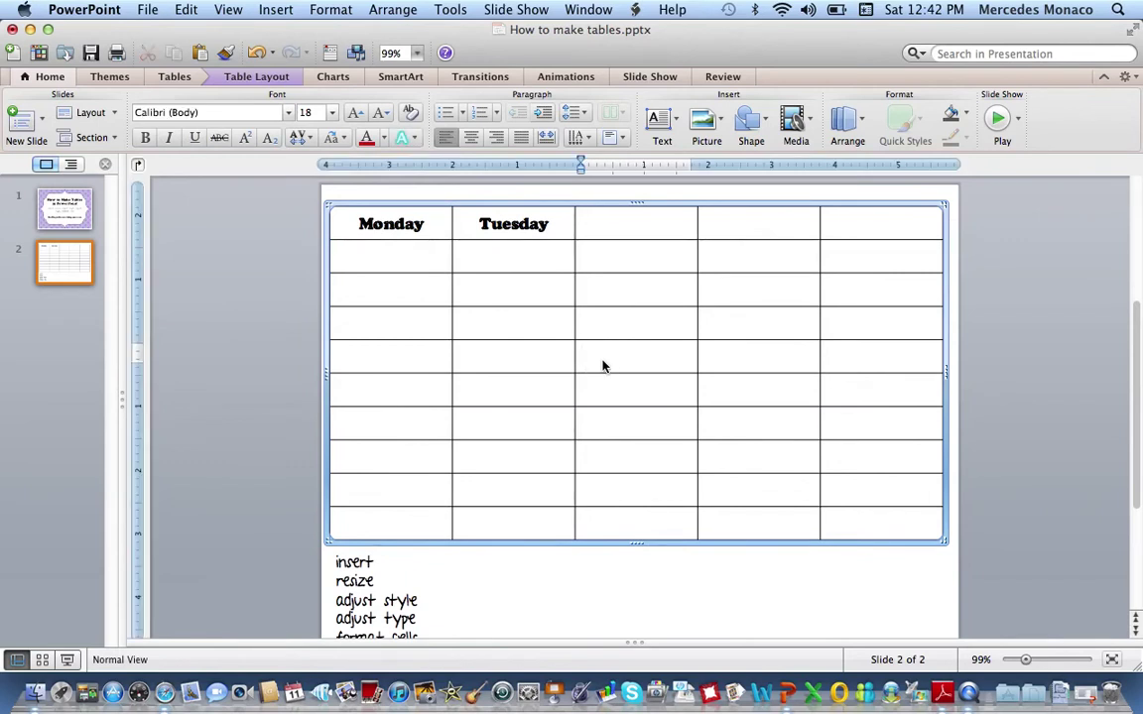
type("f")
key("BackSpace")
type("hi")
Step: Set the font of the whole table to Smiley Monster
left_click(442, 199)
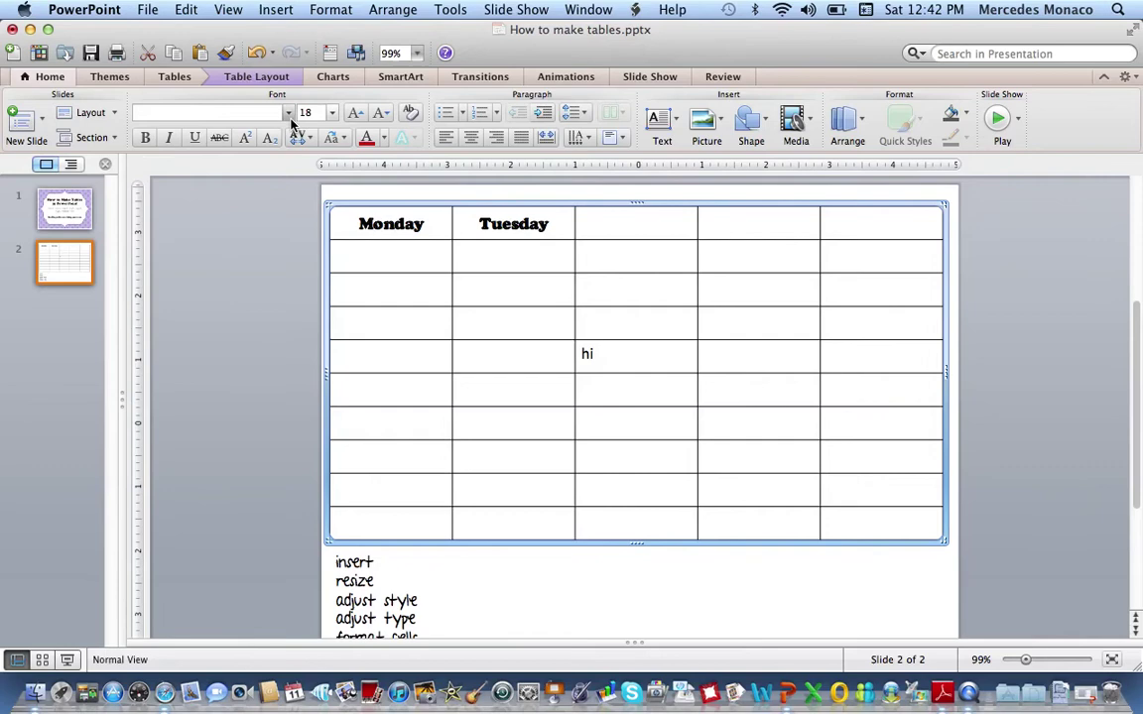
left_click(289, 114)
left_click(241, 276)
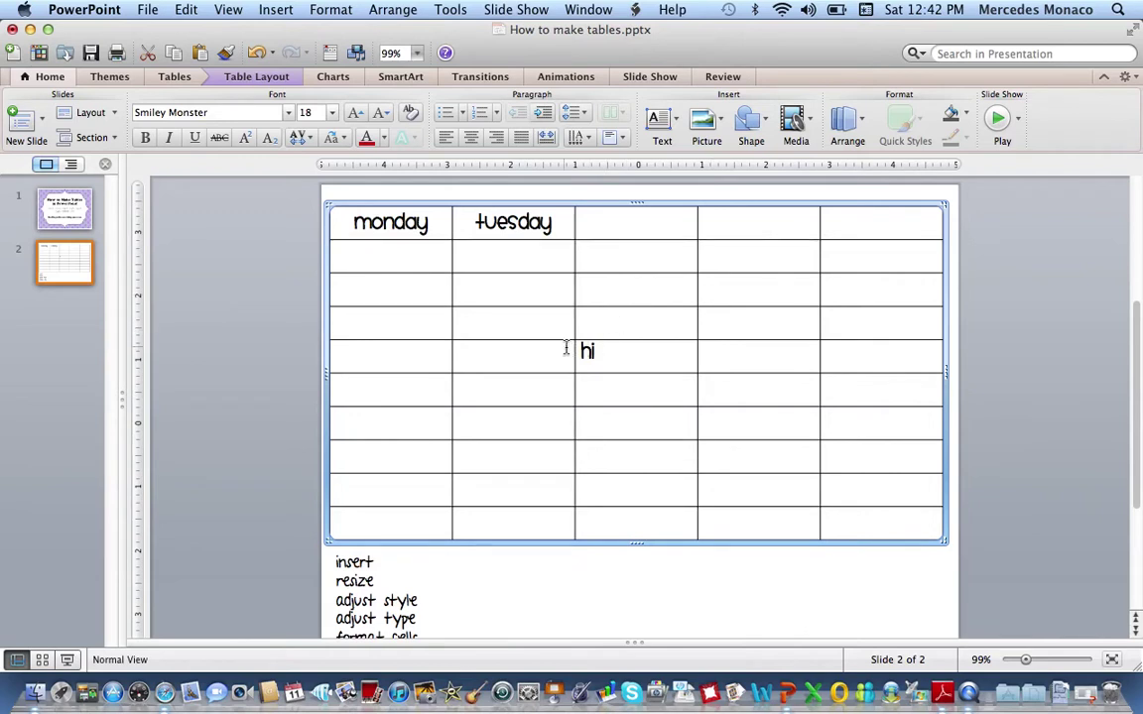
Step: Increase the font size of the table's third column by two steps and deselect the table
left_click(333, 112)
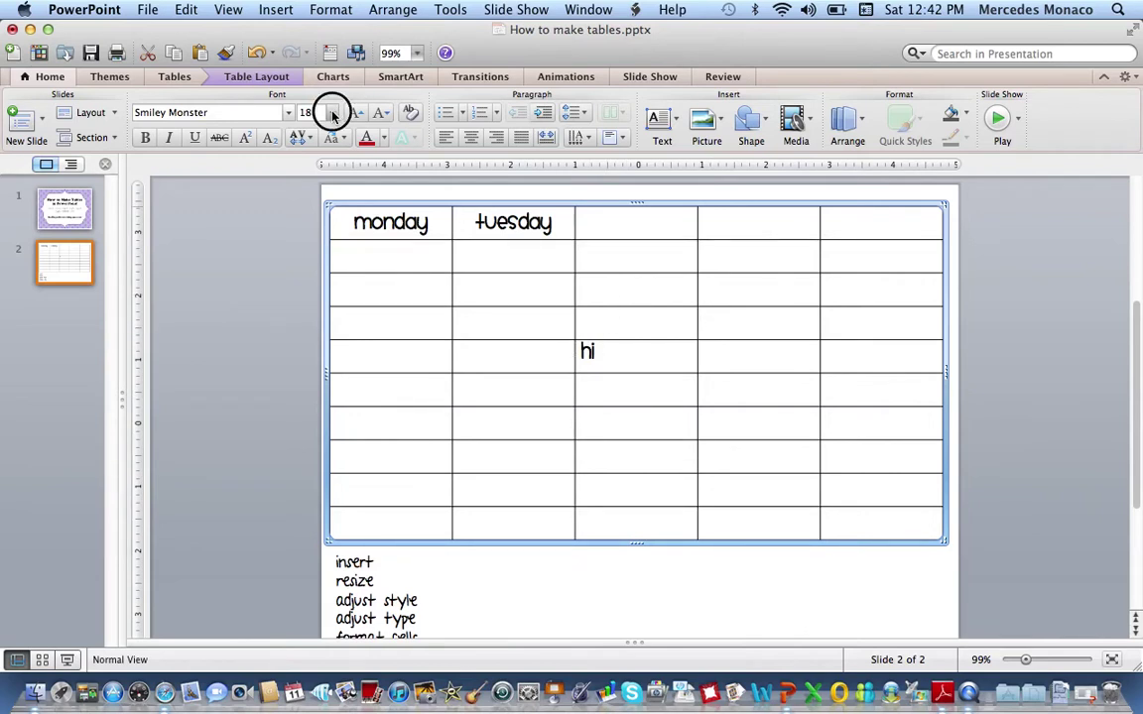
left_click(331, 113)
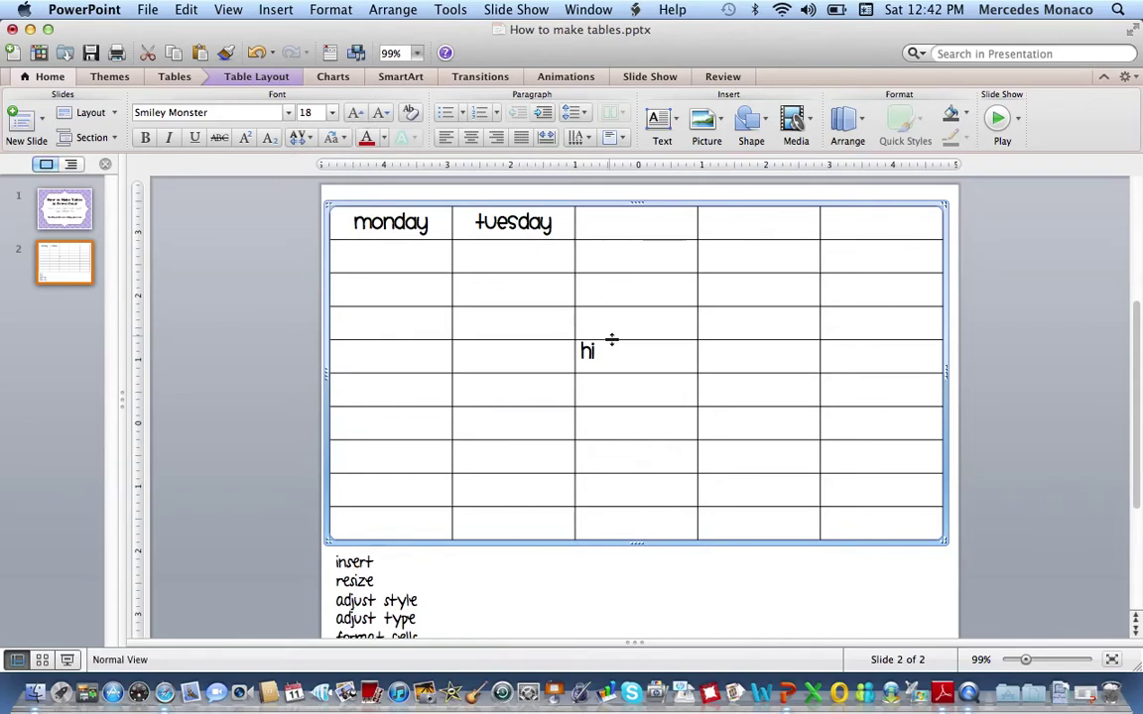
left_click(615, 201)
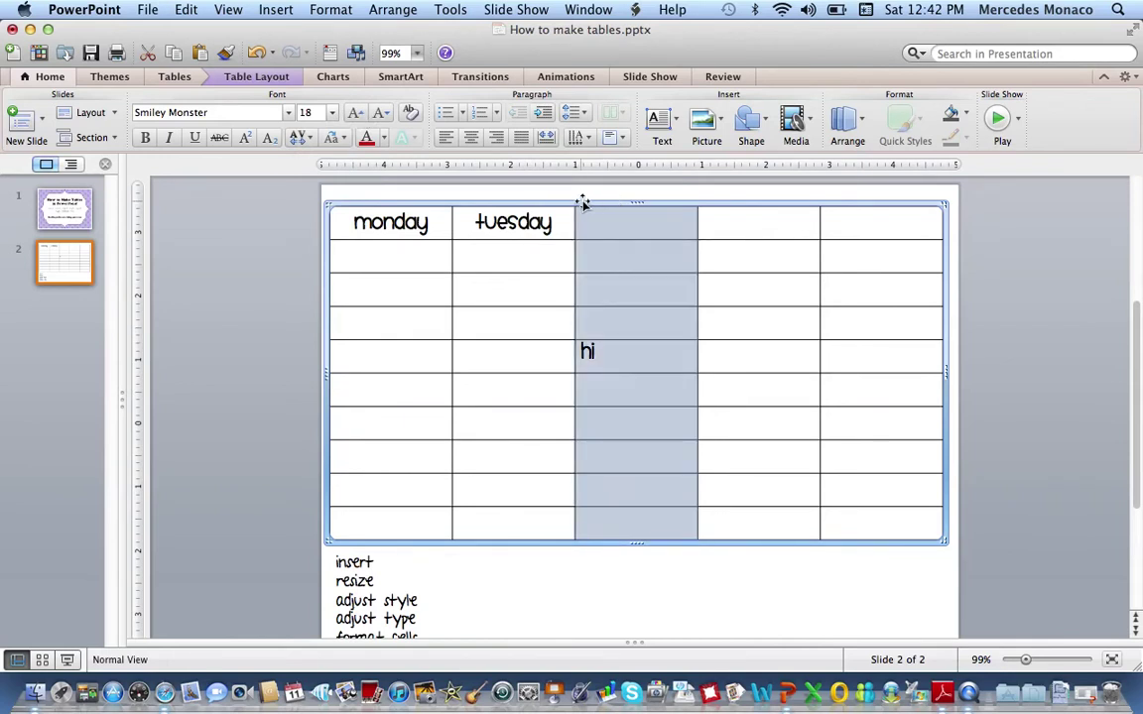
left_click(356, 113)
left_click(357, 113)
left_click(567, 609)
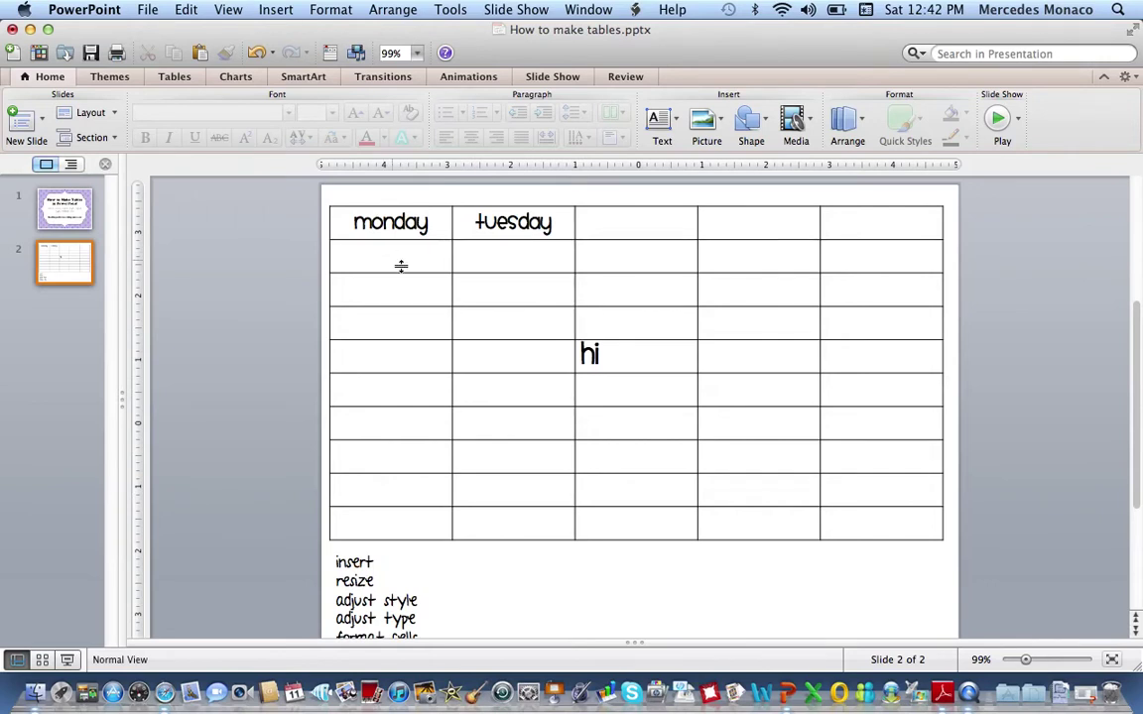
Step: Remove all borders from the second and third cells of the table's fifth row and deselect the table
left_click(174, 76)
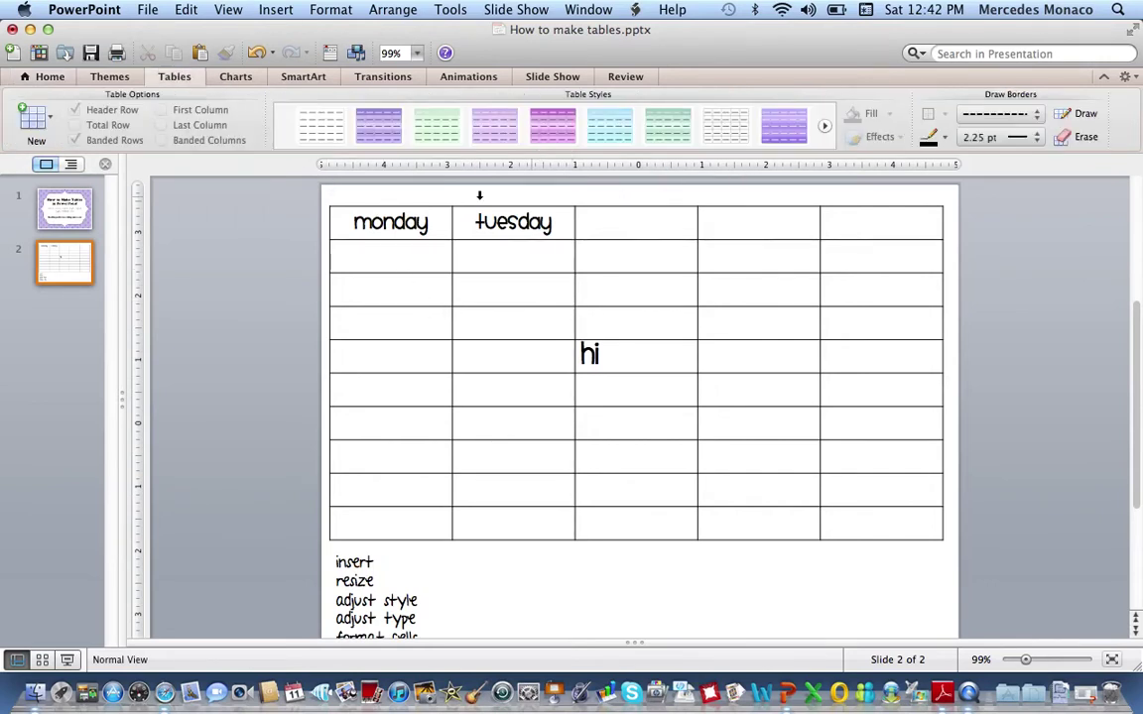
left_click_drag(620, 352, 553, 354)
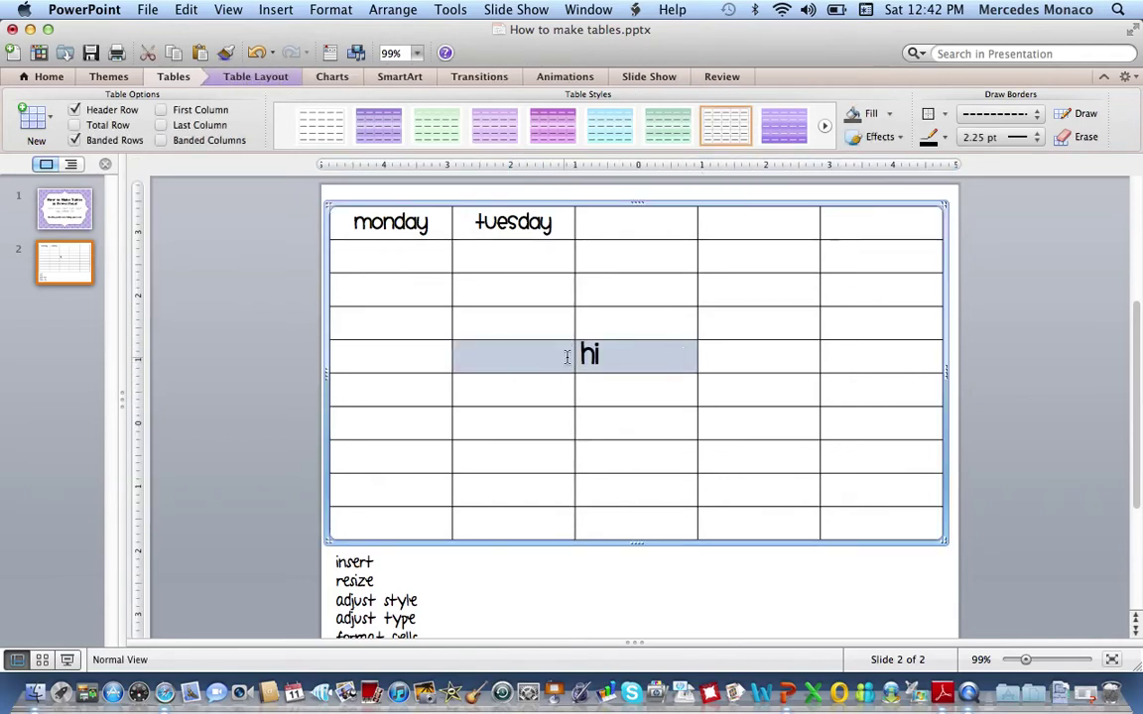
left_click(945, 115)
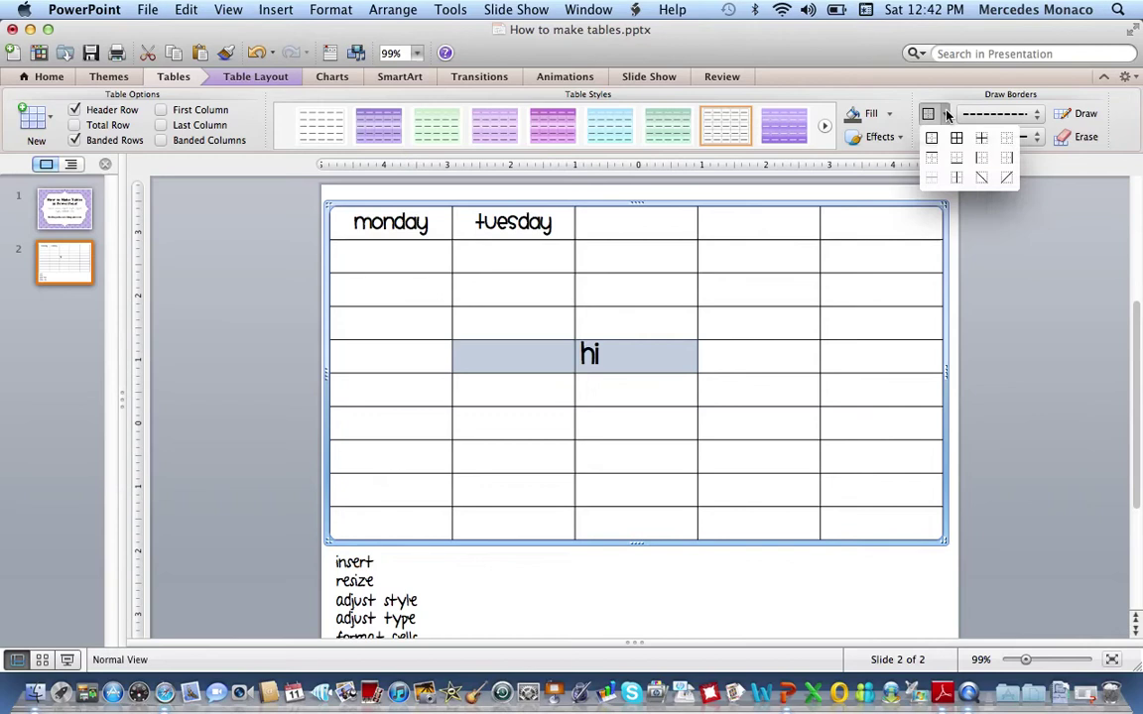
left_click(1009, 146)
left_click(780, 579)
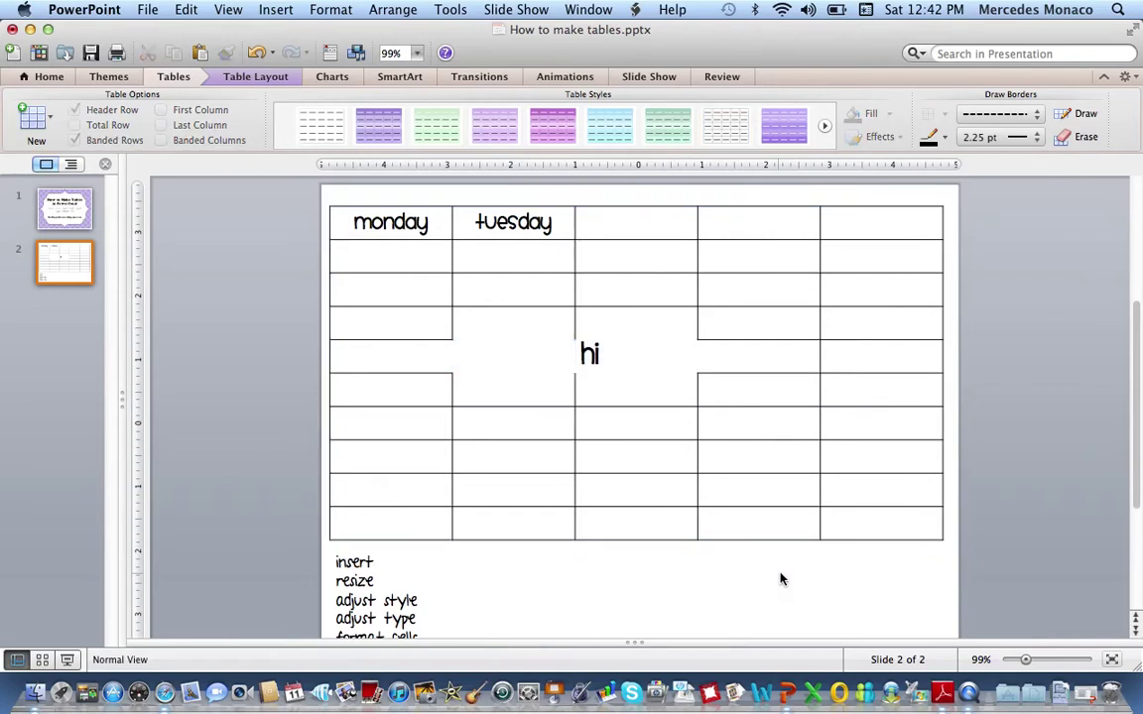
Step: Apply all borders with a dashed 2.25 pt line to the second and third cells of the fifth row
left_click(643, 367)
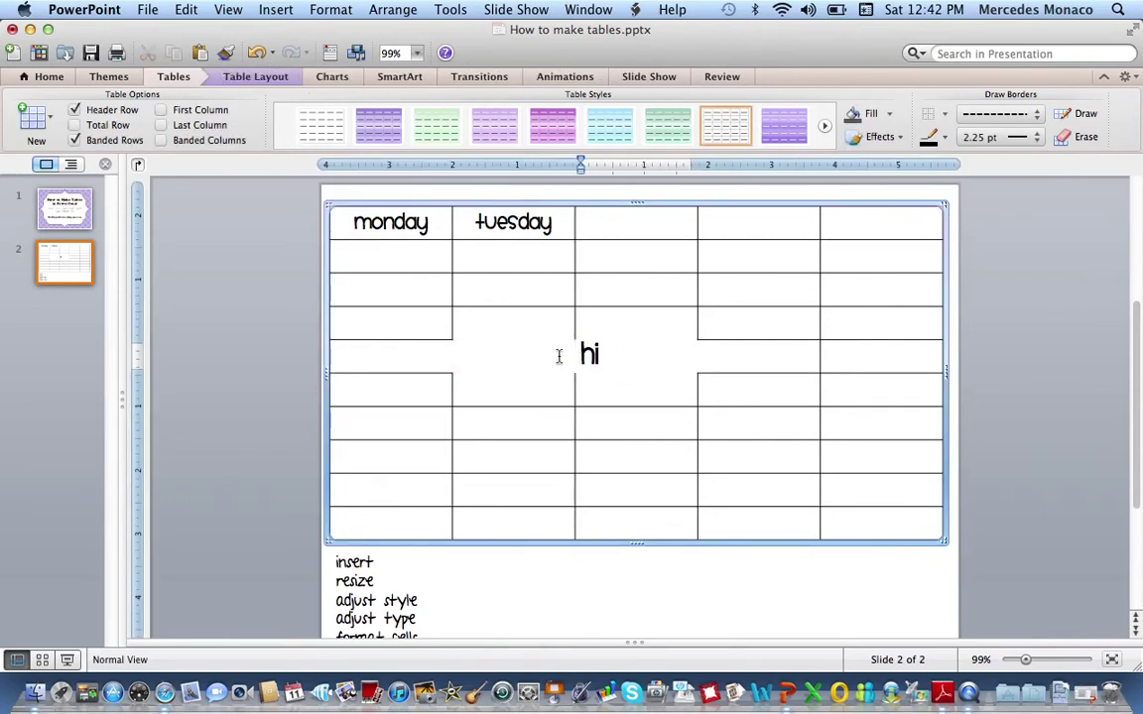
left_click_drag(459, 362, 638, 360)
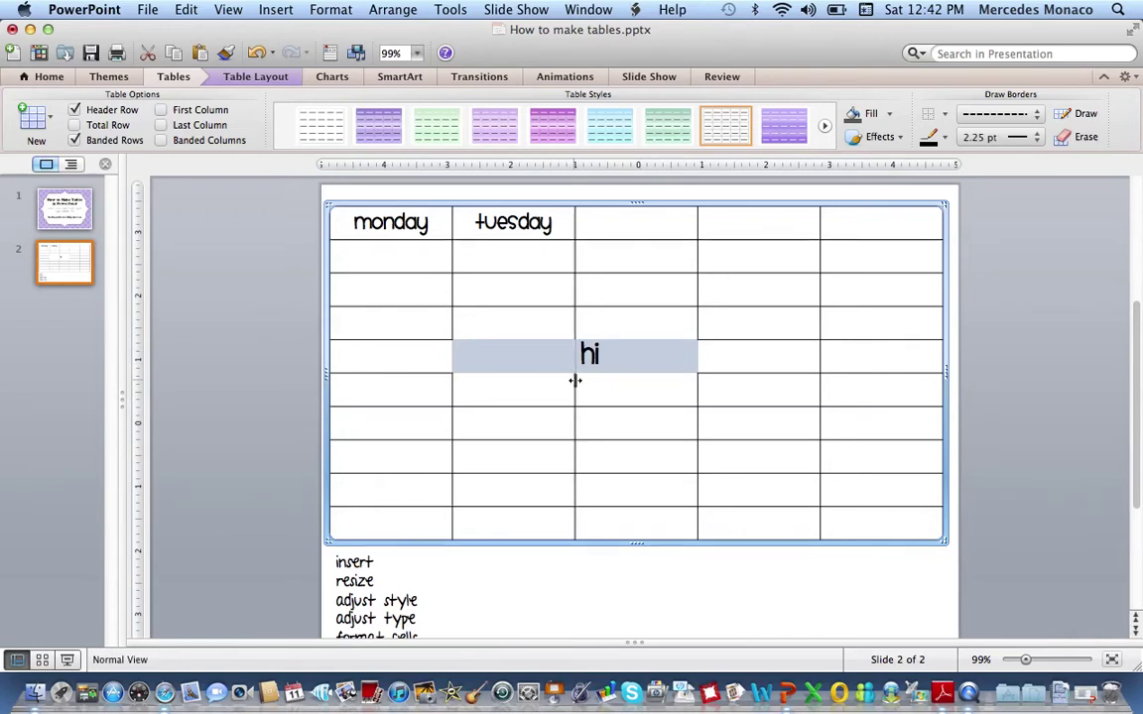
left_click(945, 115)
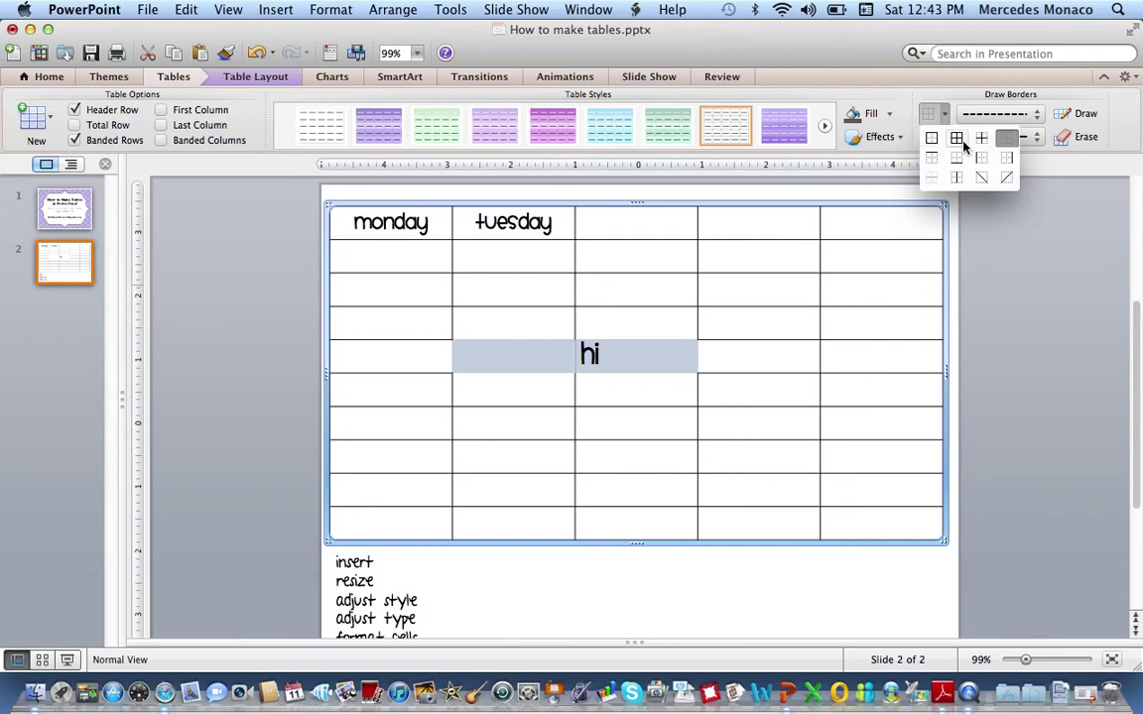
left_click(959, 142)
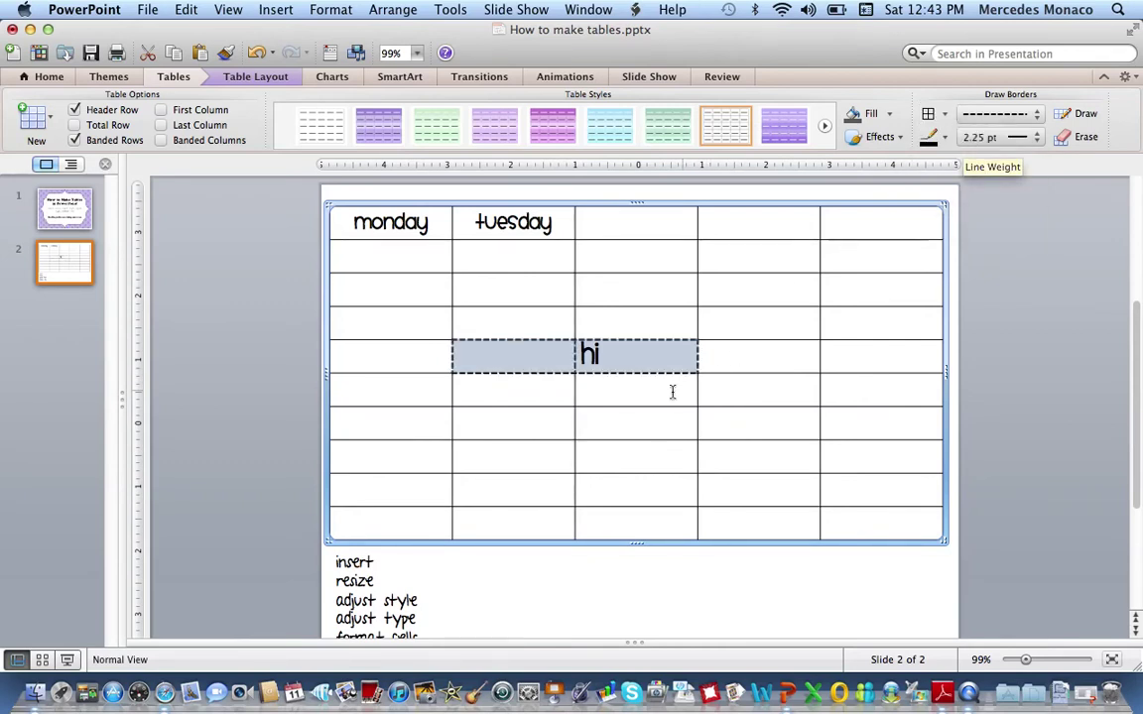
Step: Restyle all borders of the fifth row's second and third cells as a solid 1 pt line and deselect the table
left_click(1037, 116)
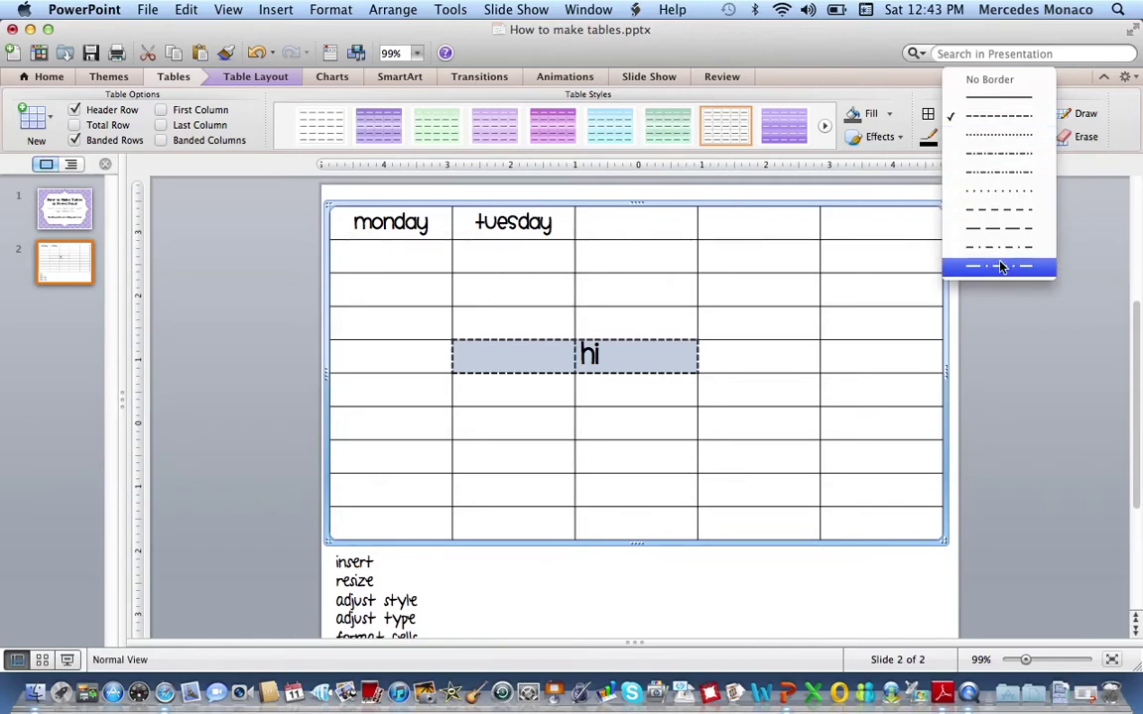
left_click(1018, 101)
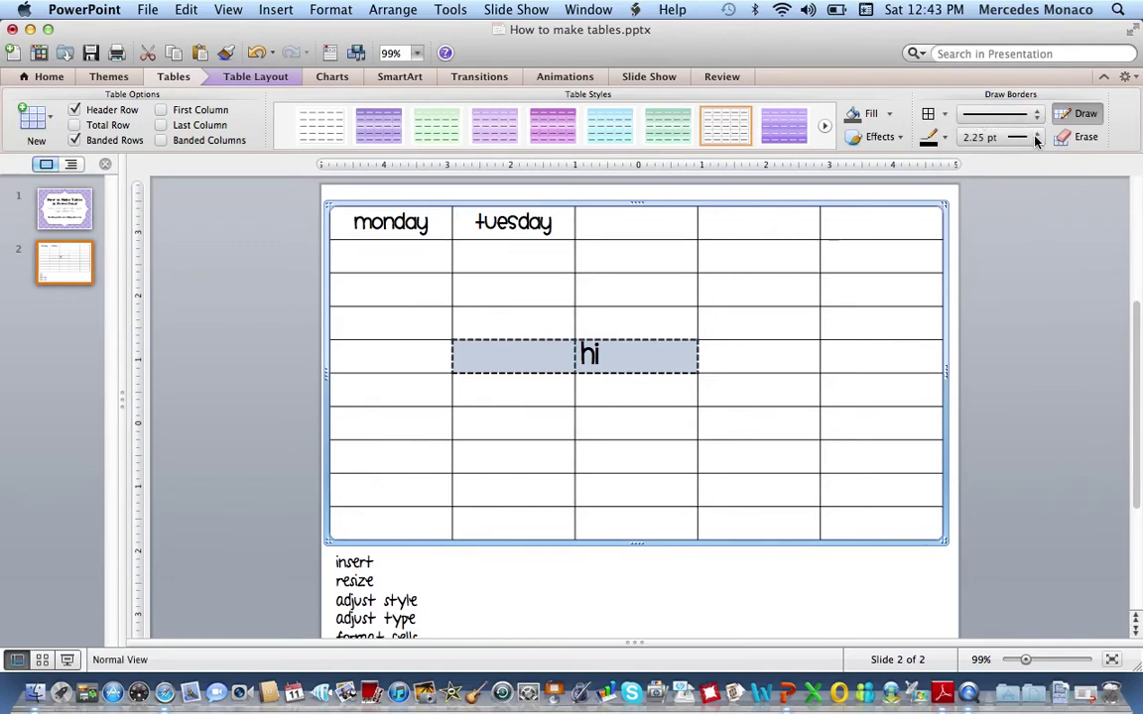
left_click(1035, 139)
left_click(1027, 103)
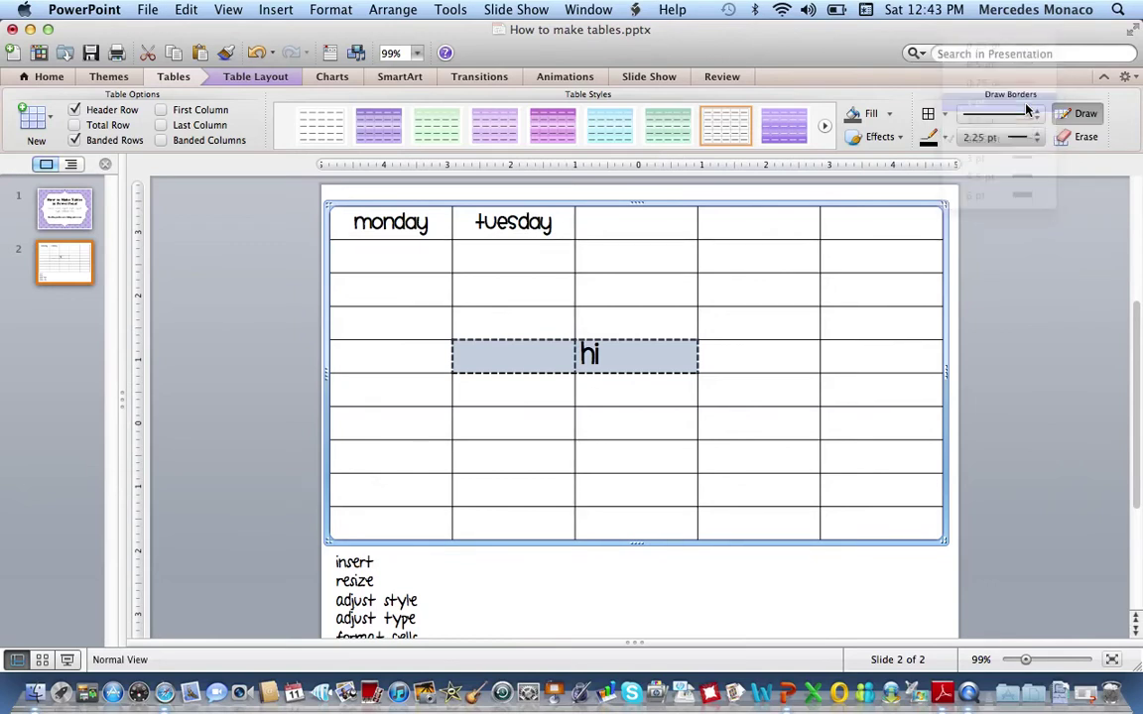
left_click(930, 115)
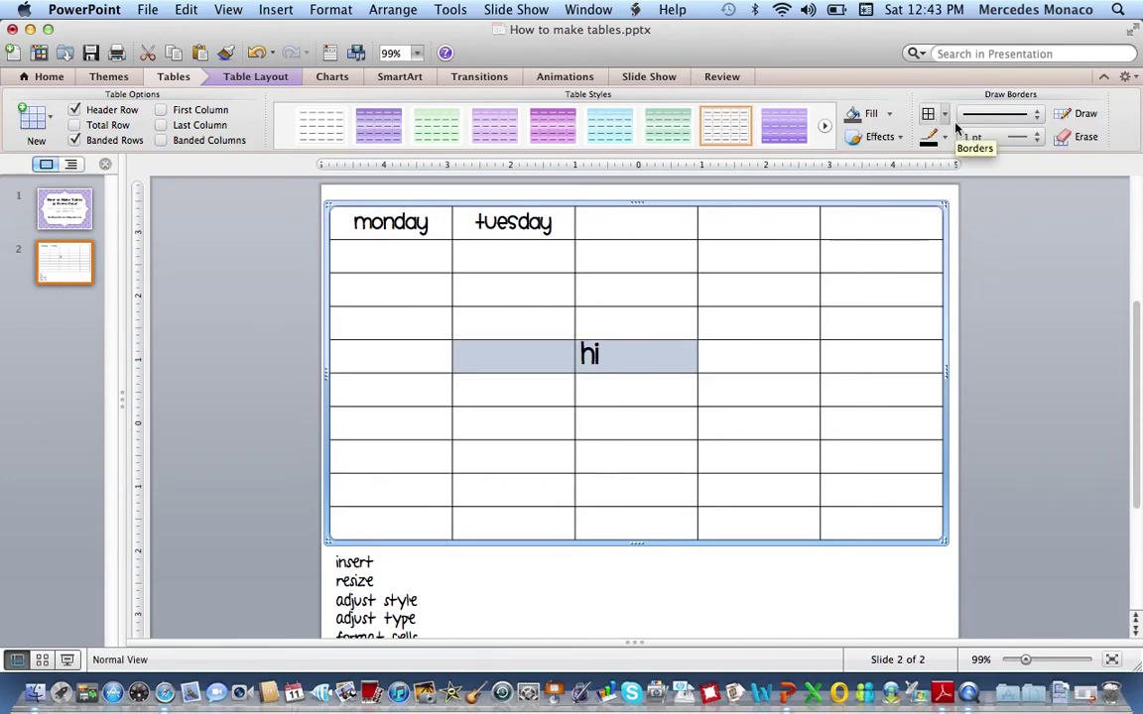
left_click(686, 603)
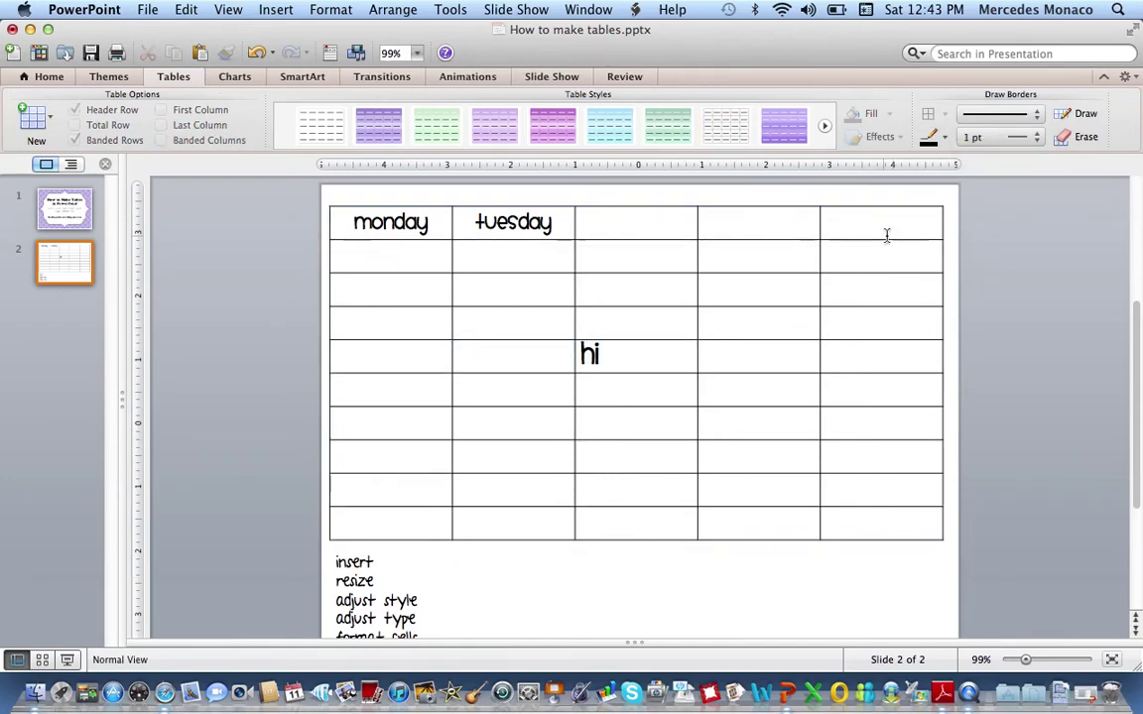
Step: Give the table's first row a solid 3 pt bottom border and deselect the table
left_click_drag(878, 228, 427, 218)
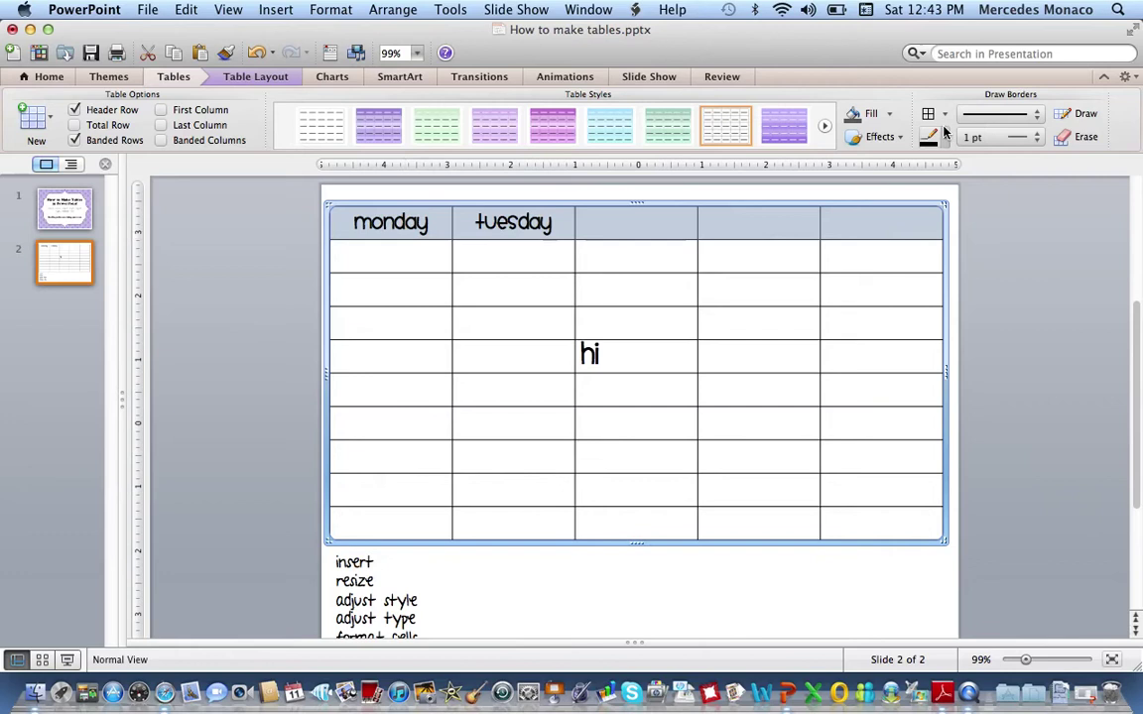
left_click(977, 116)
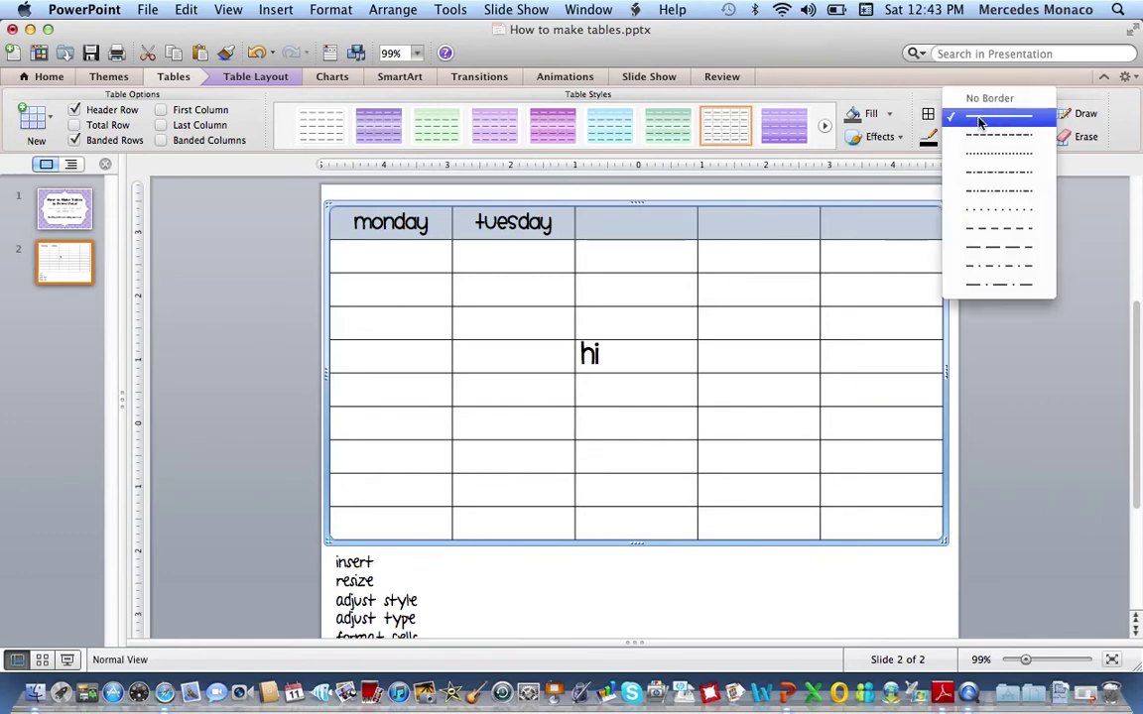
left_click(980, 119)
left_click(983, 139)
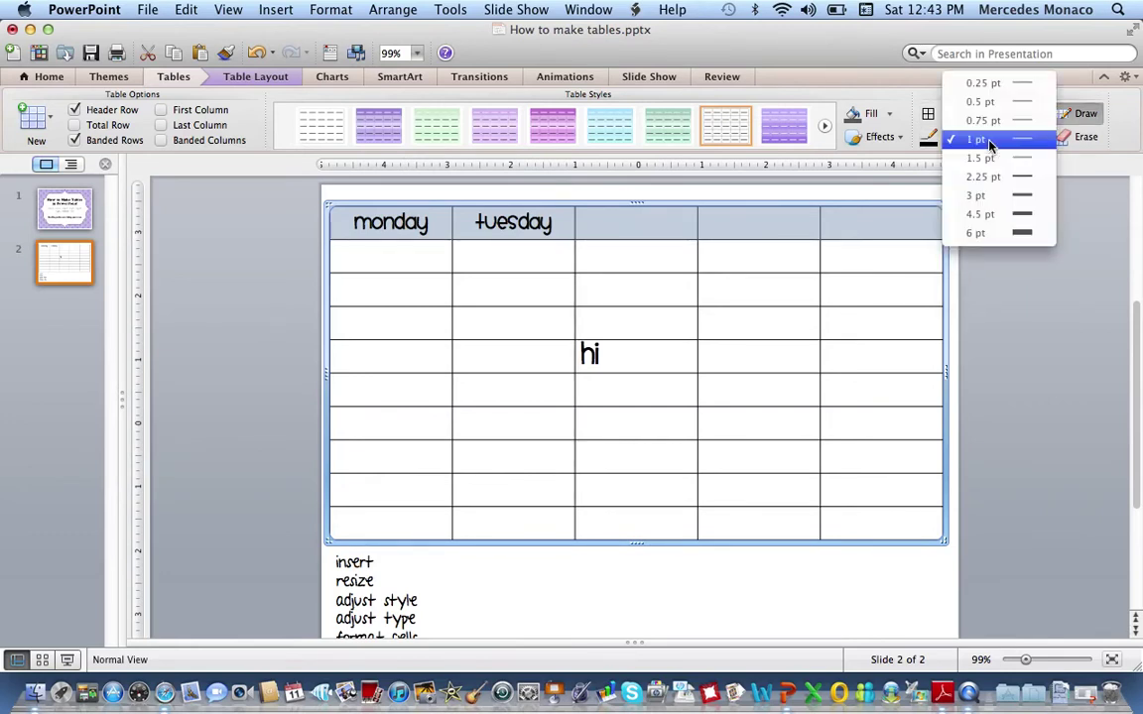
left_click(997, 196)
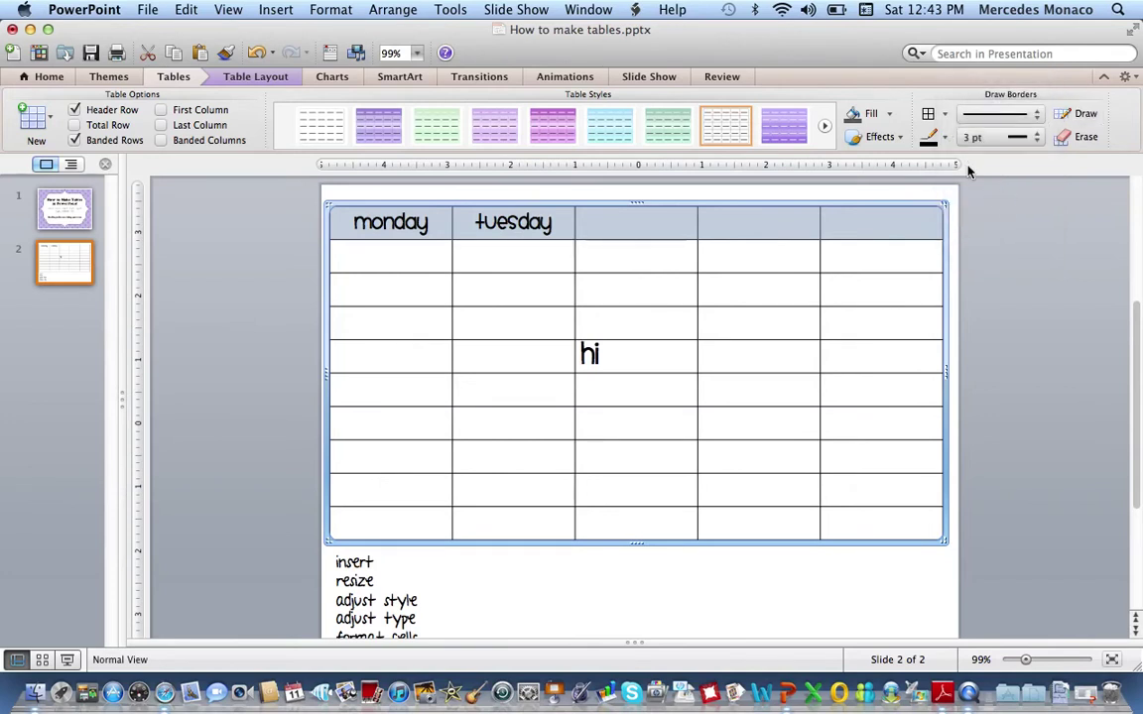
left_click(944, 113)
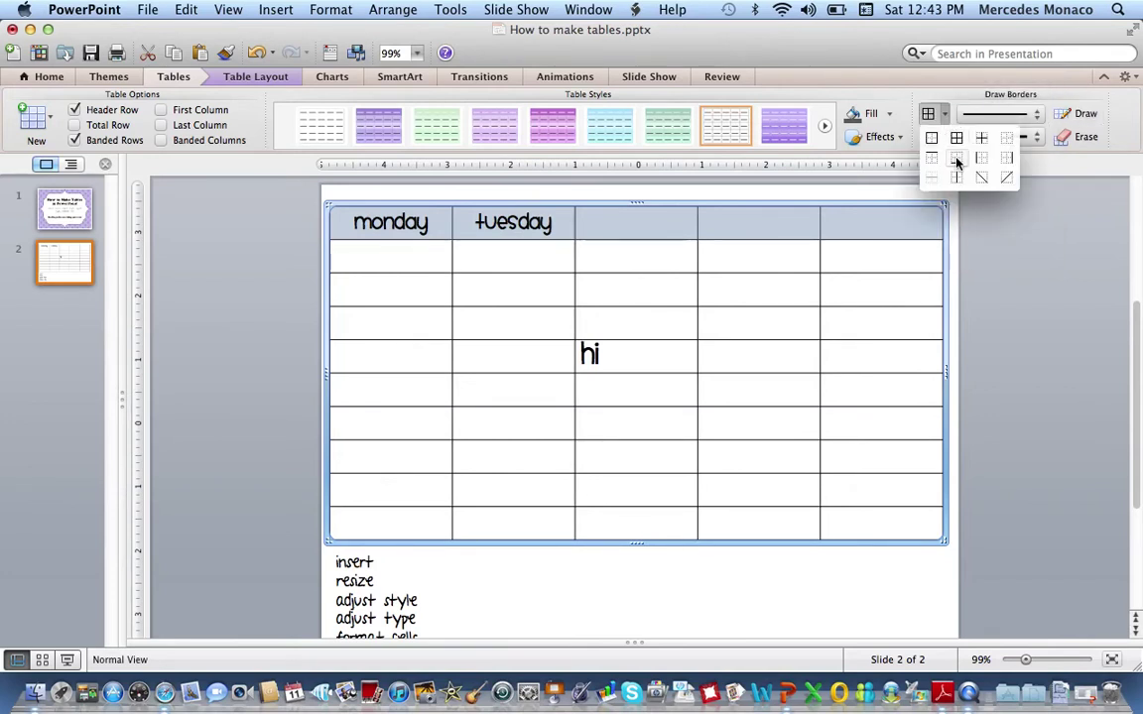
left_click(957, 164)
left_click(735, 561)
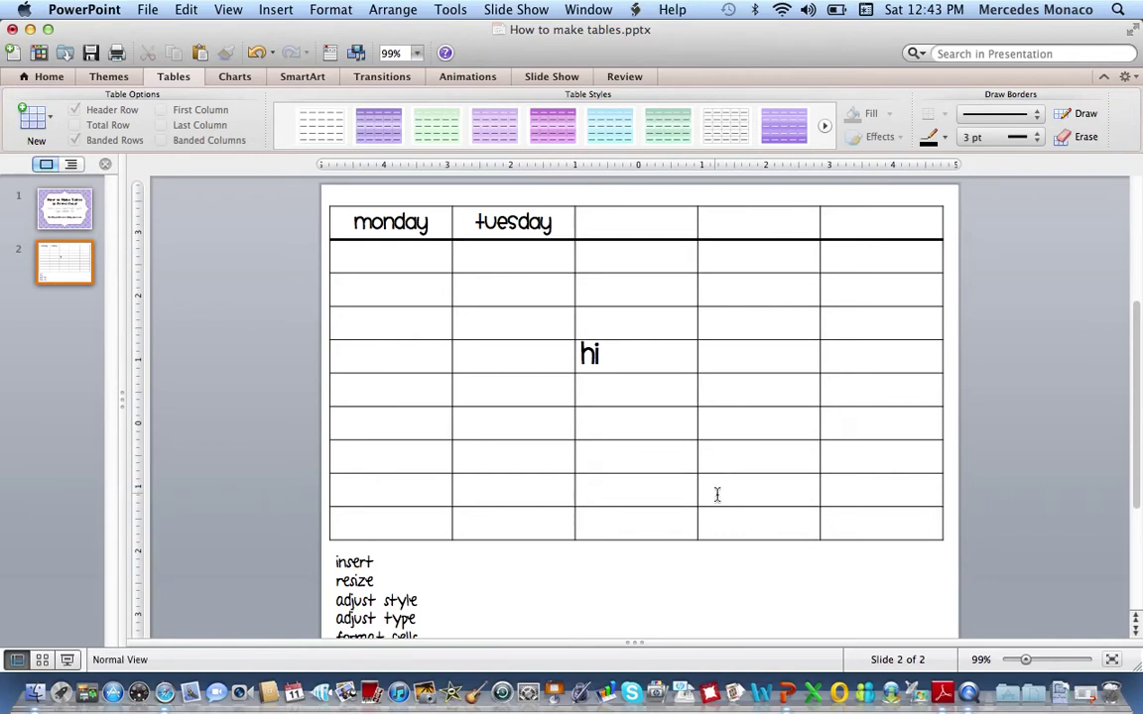
Step: Stretch the table's lower edge downward over the text list to make all rows taller
left_click(643, 539)
left_click_drag(635, 540, 633, 612)
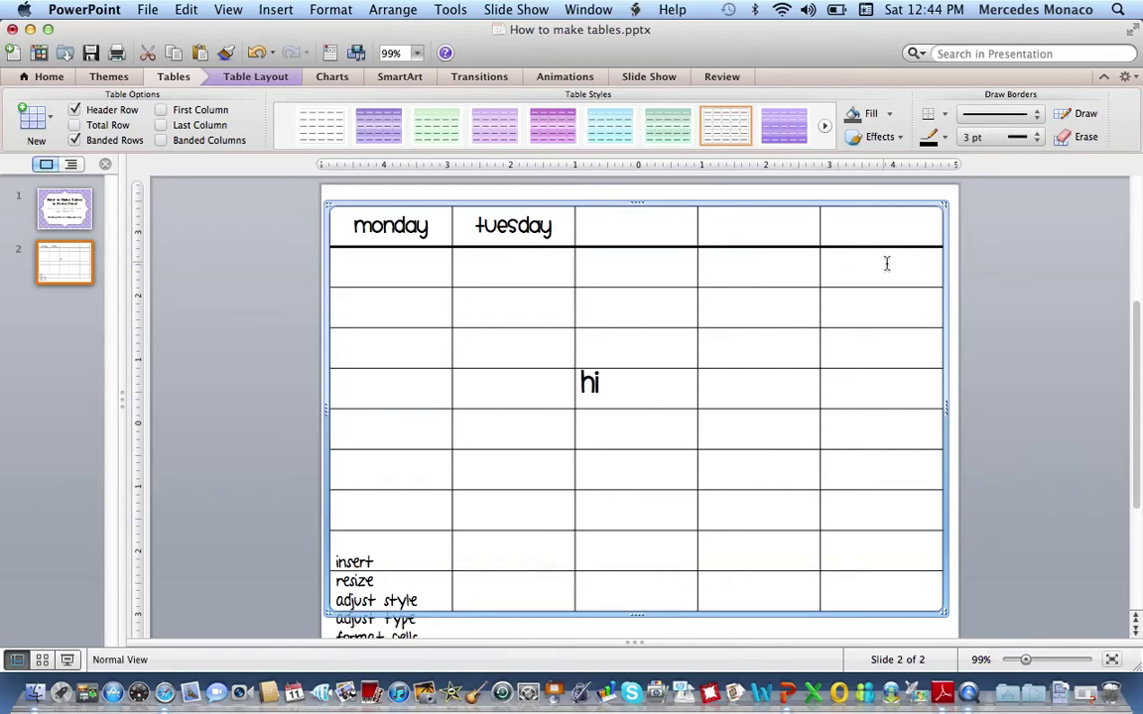
Step: Draw a solid 3 pt horizontal line across the third row's last cell and a diagonal through the fourth row's last cell
left_click(1079, 113)
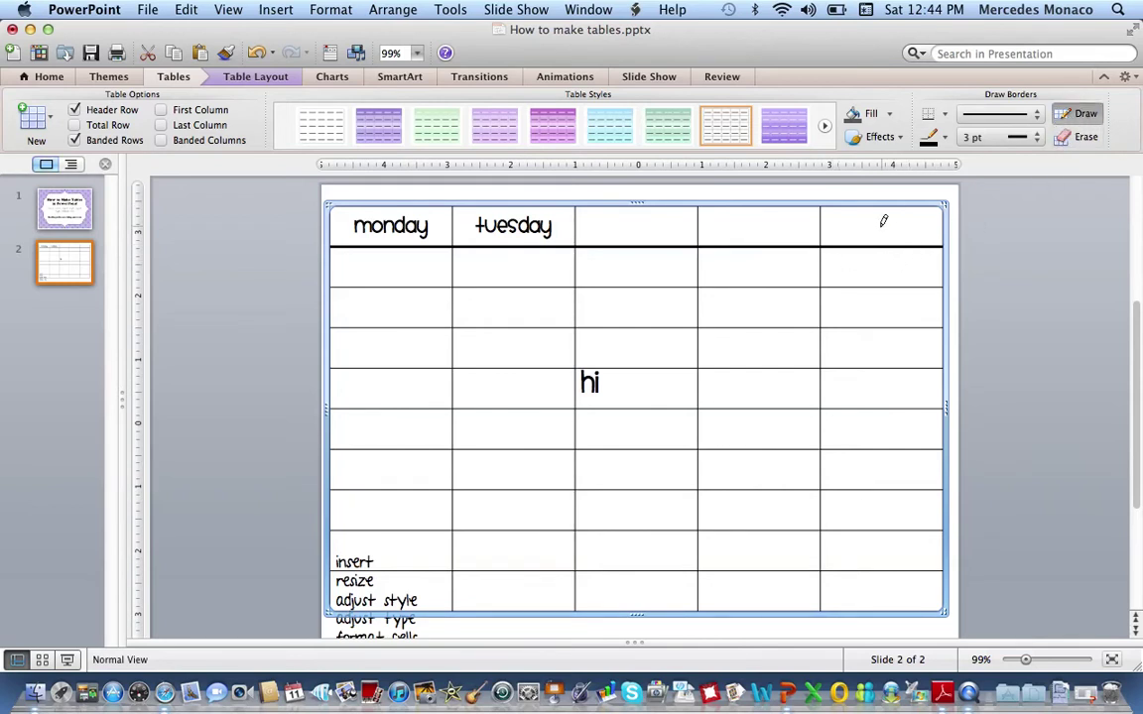
left_click_drag(829, 264, 911, 262)
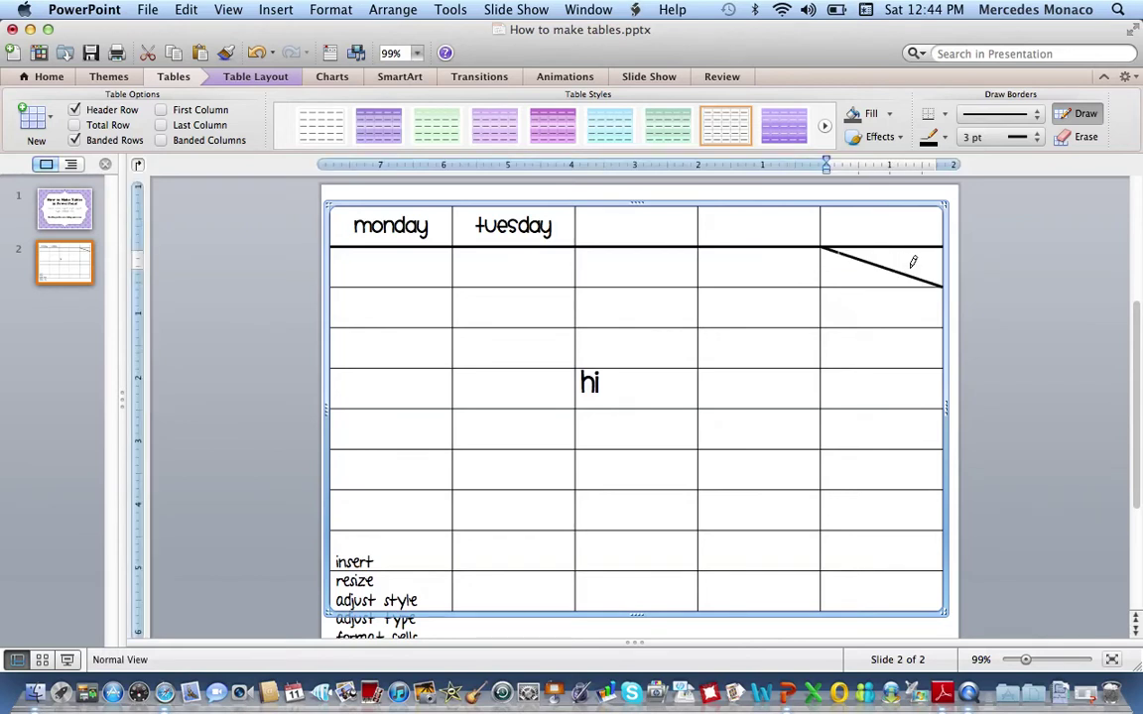
left_click(256, 51)
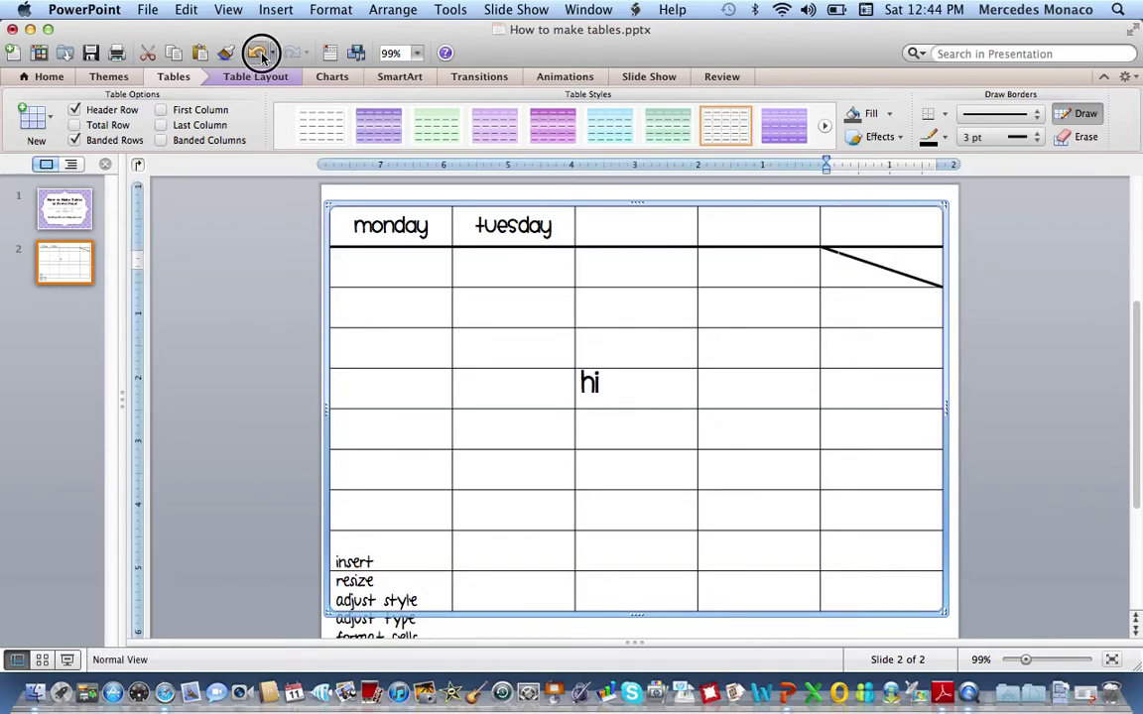
left_click_drag(835, 300, 916, 299)
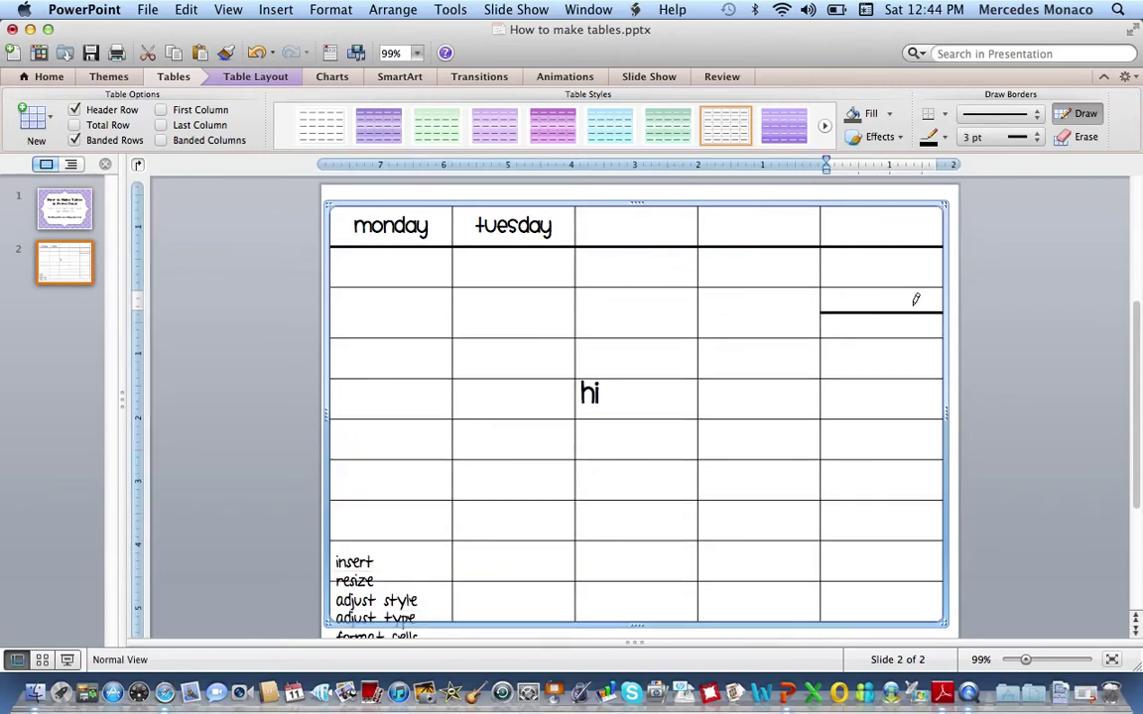
left_click_drag(836, 337, 919, 371)
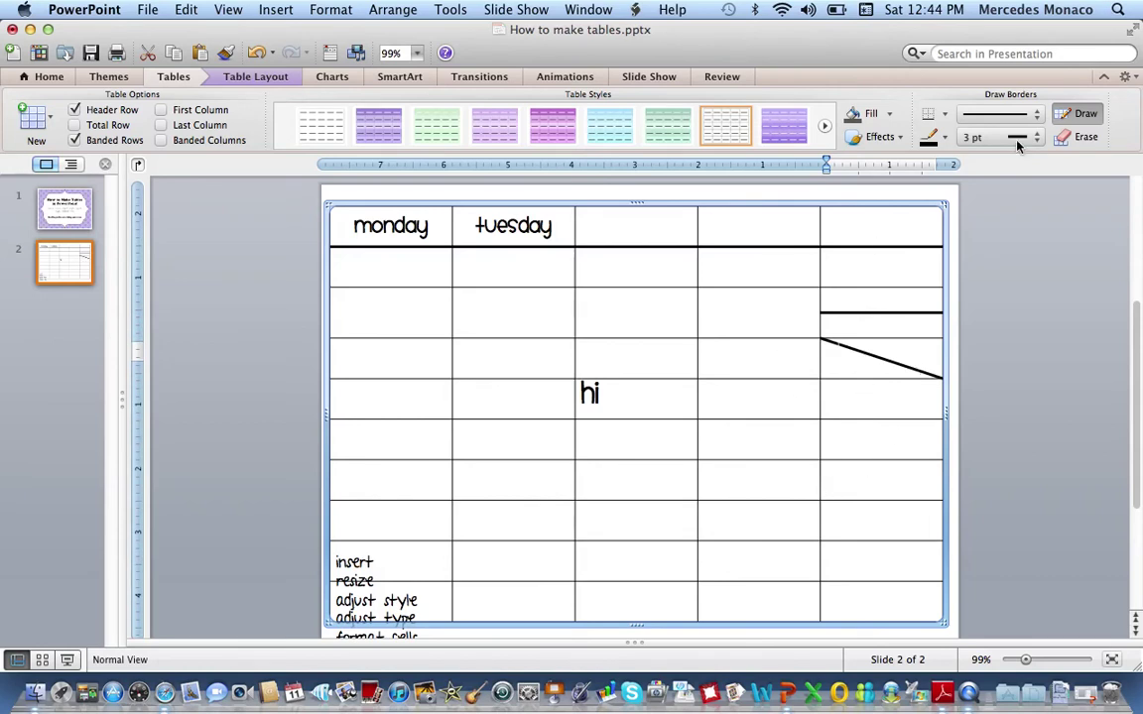
left_click(930, 141)
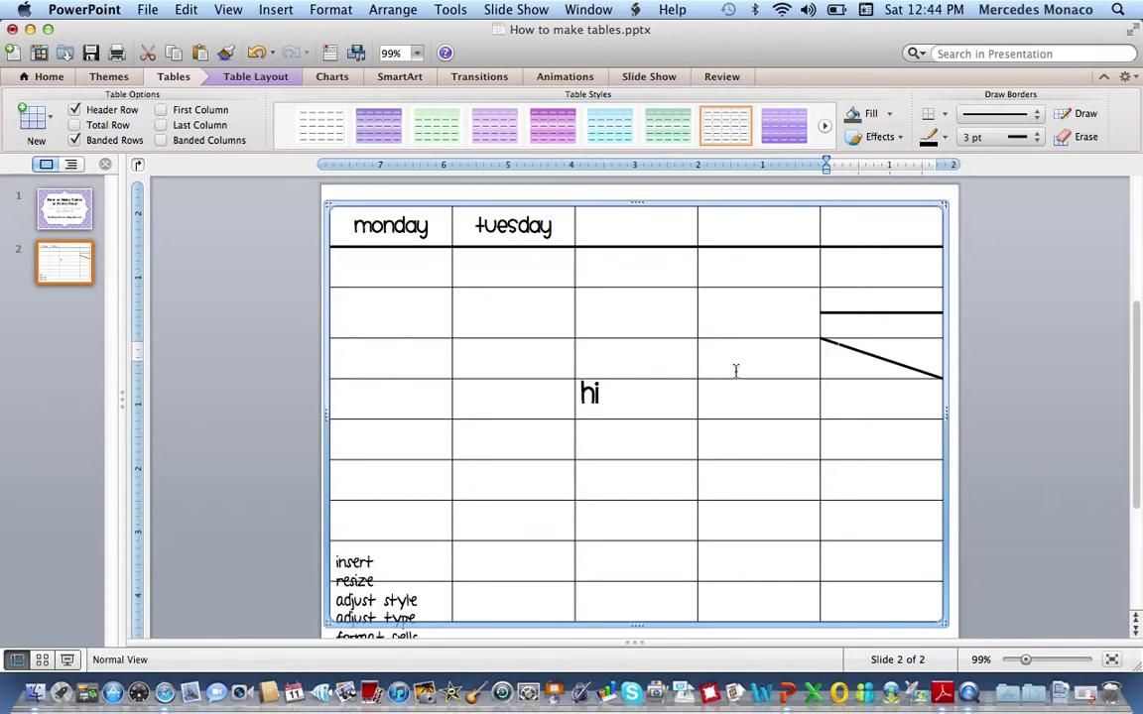
Step: Add 3 pt diagonal borders in both directions and an inside vertical border to the sixth row's last two cells
left_click_drag(707, 429, 852, 441)
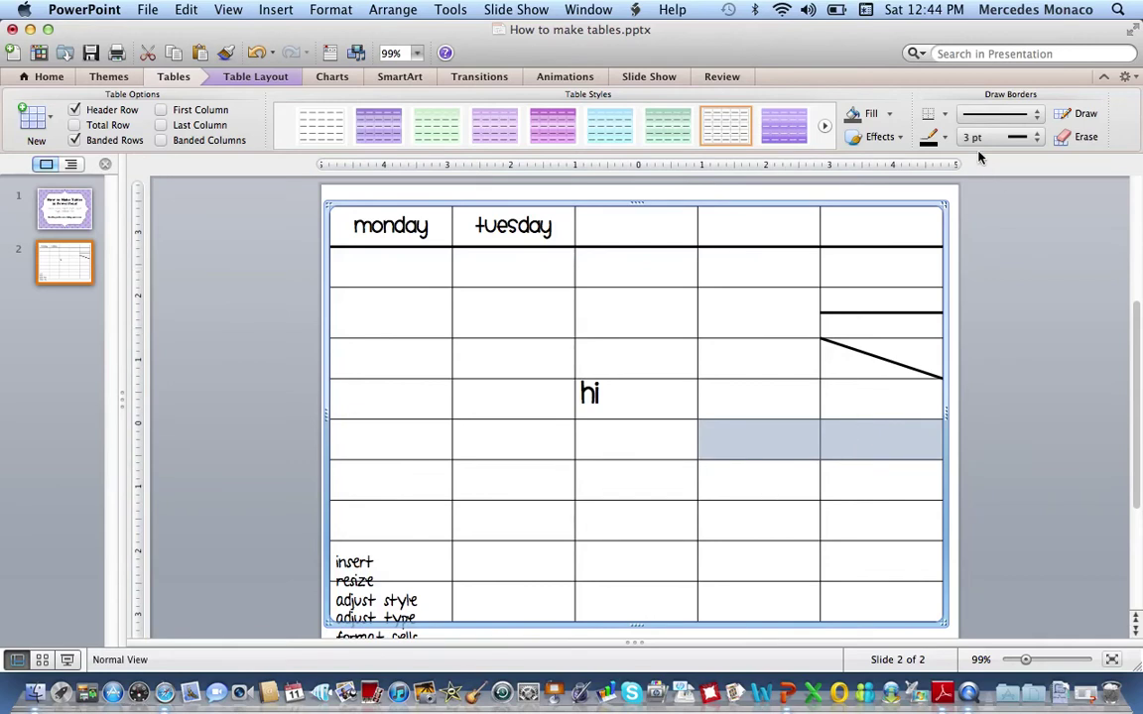
left_click(936, 114)
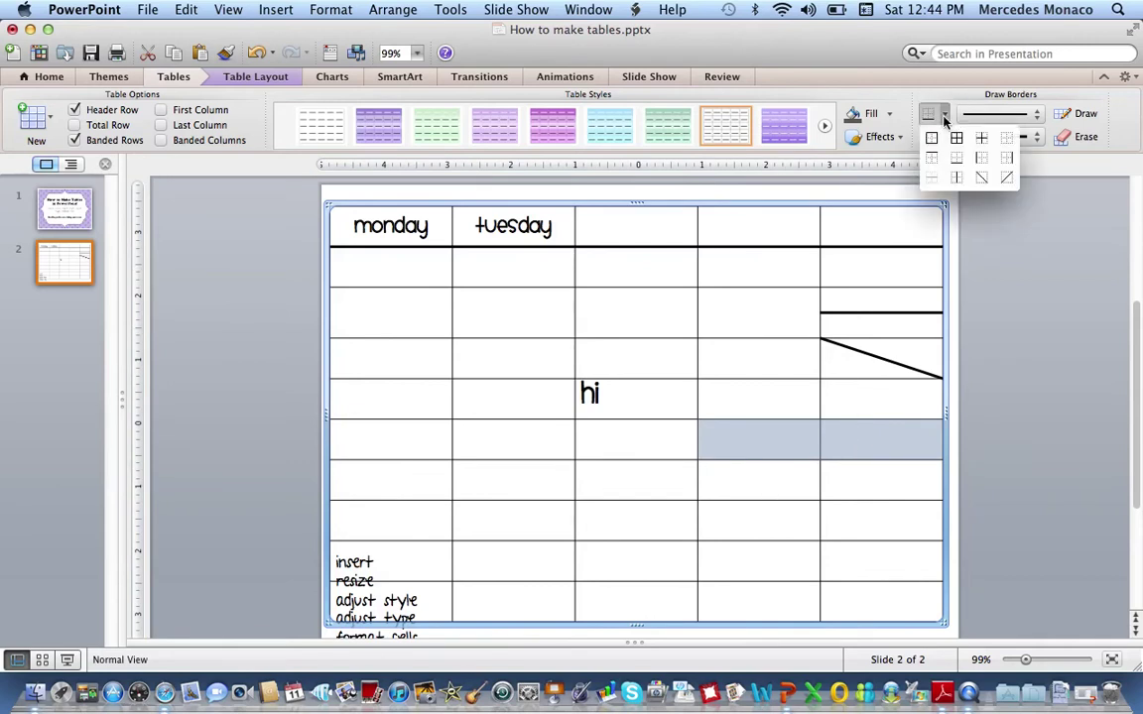
left_click(1004, 178)
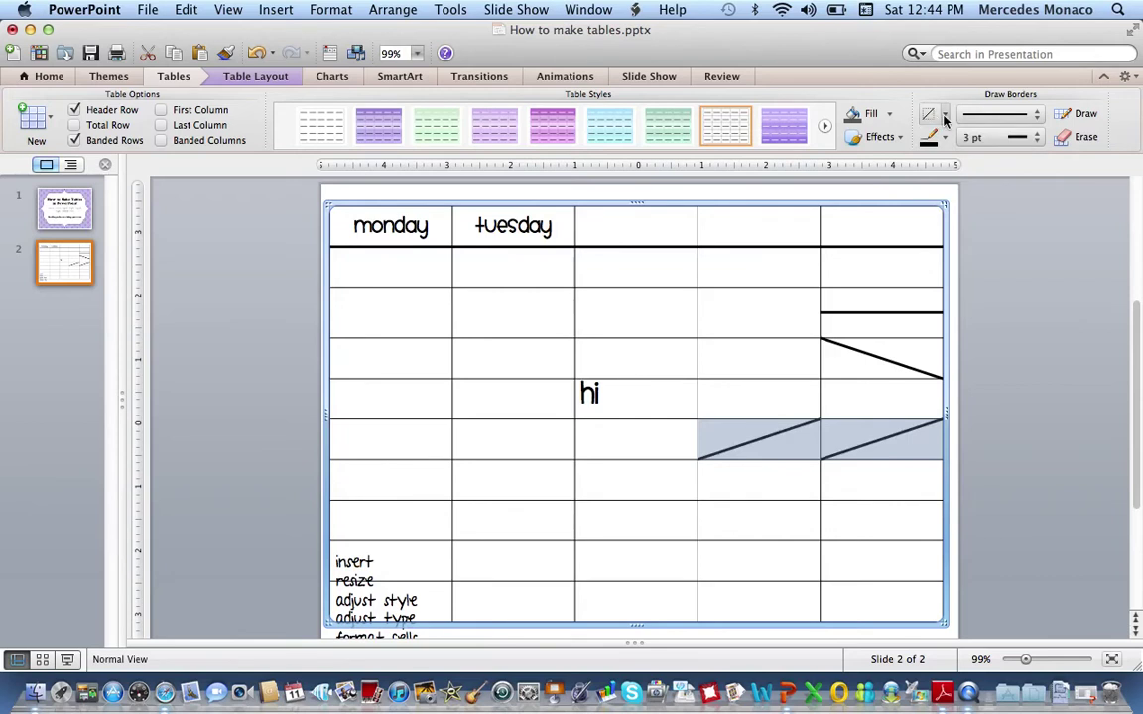
left_click(945, 114)
left_click(988, 178)
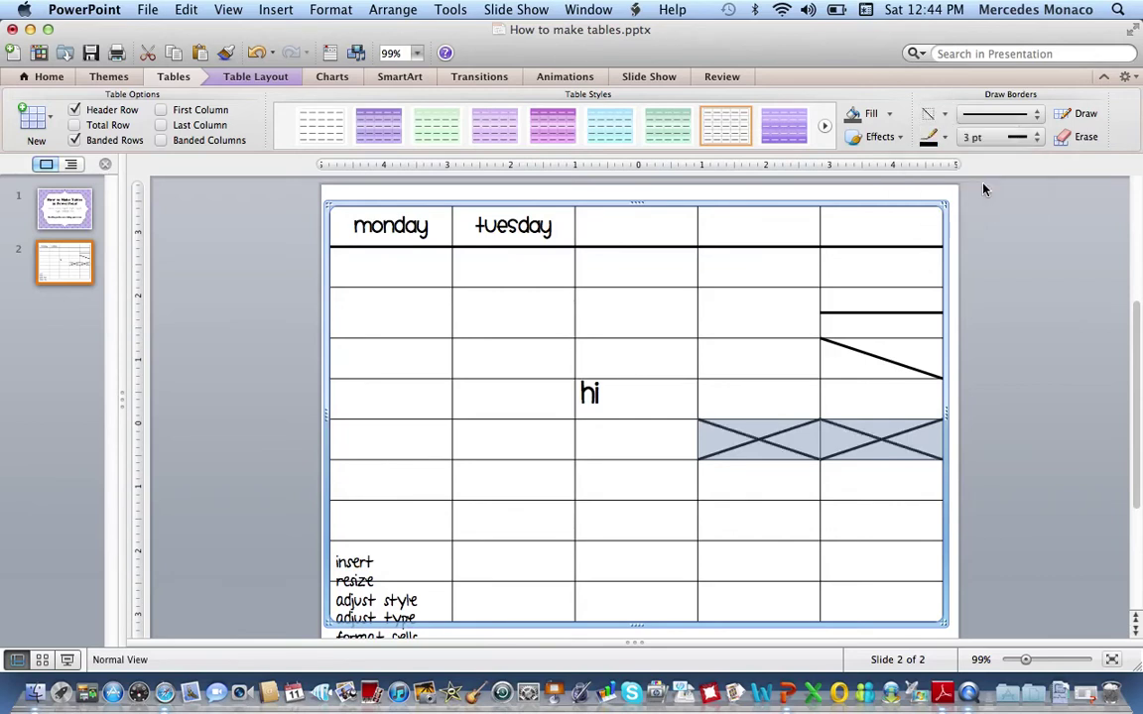
left_click(942, 114)
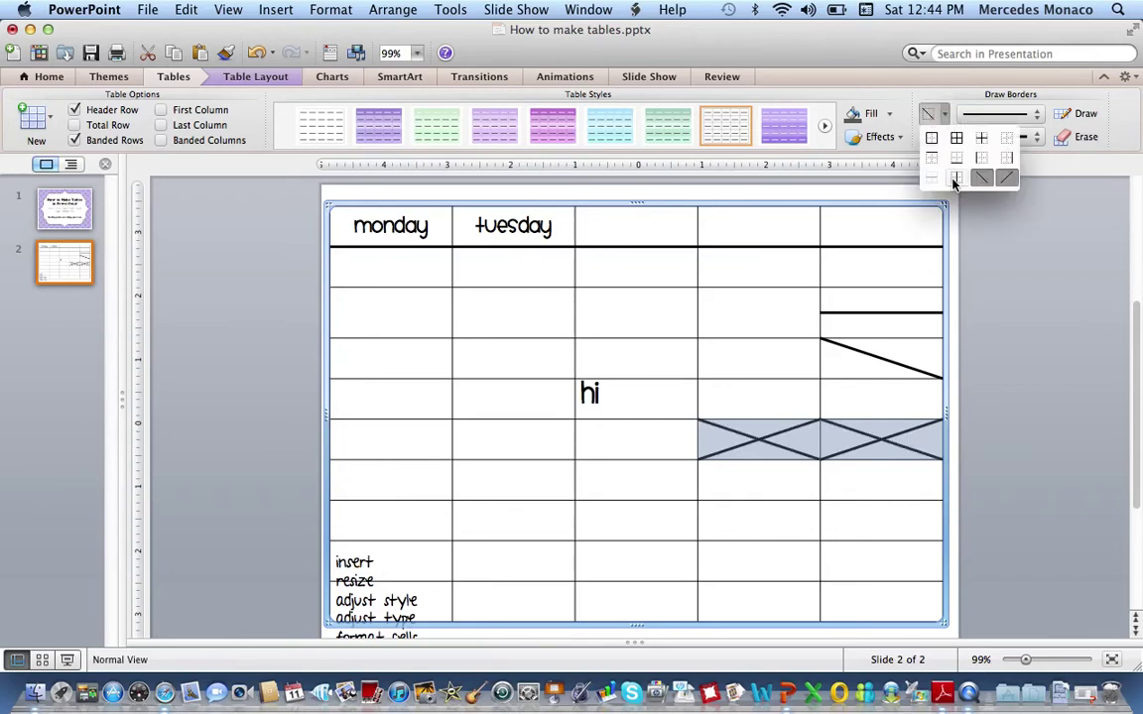
left_click(954, 179)
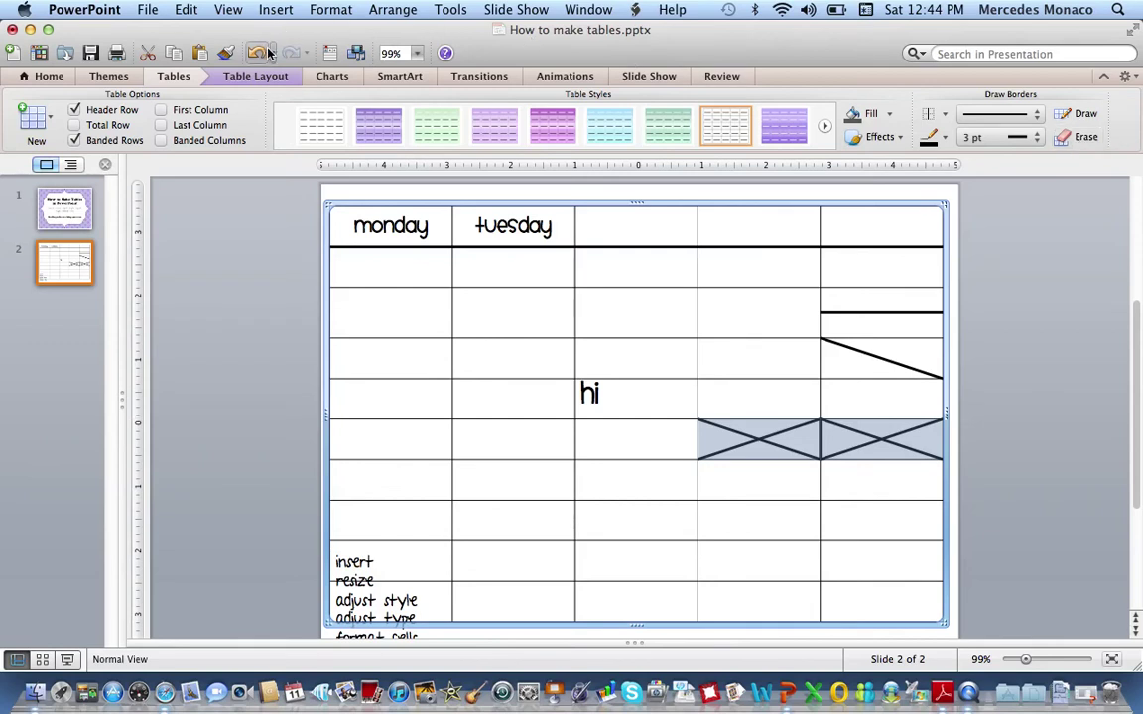
Step: Erase the drawn horizontal line in the third row's last cell and the diagonal in the fourth row's last cell
left_click(843, 308)
left_click(1079, 137)
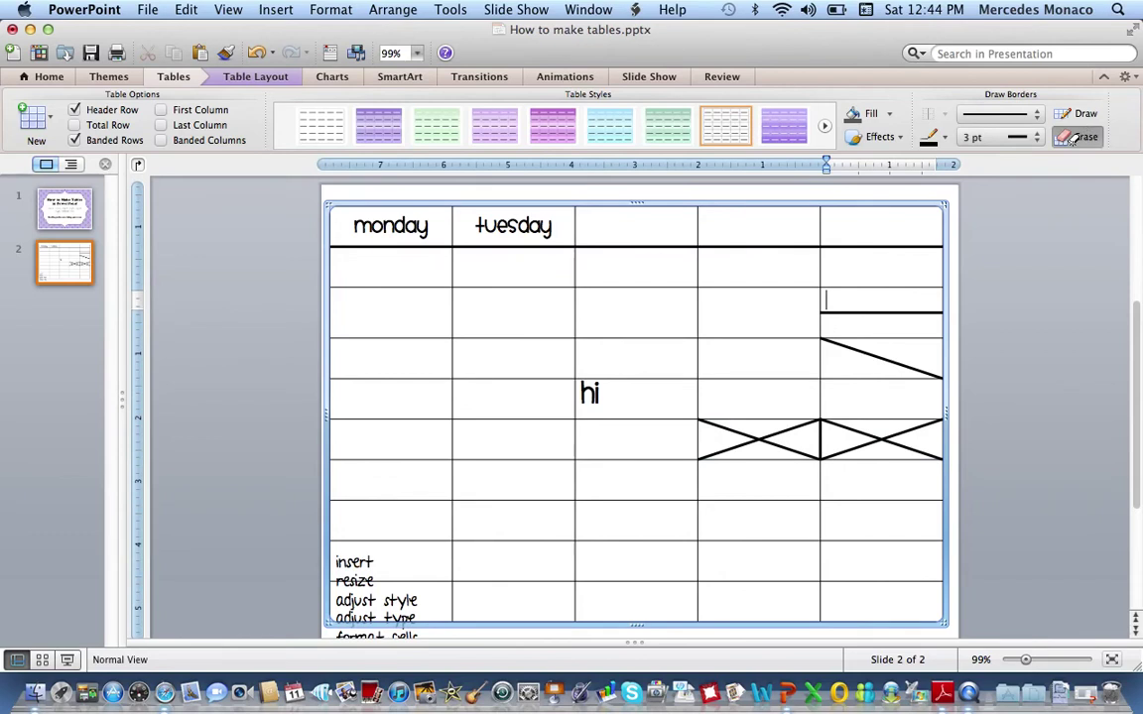
left_click(881, 314)
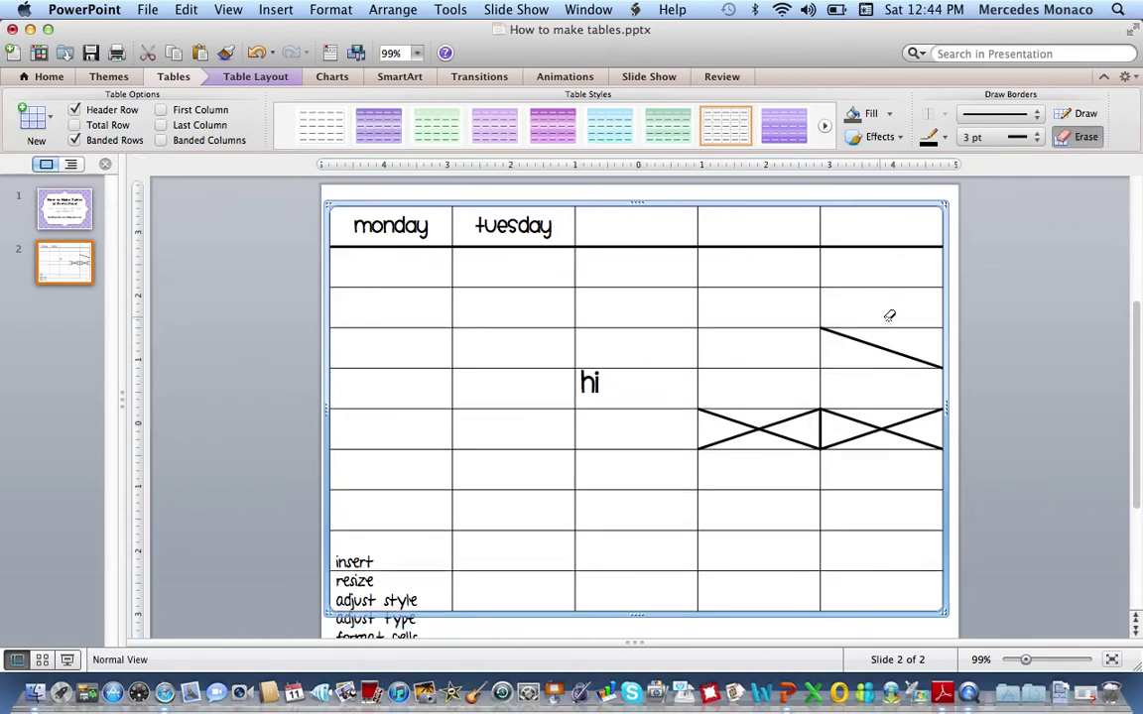
left_click(878, 346)
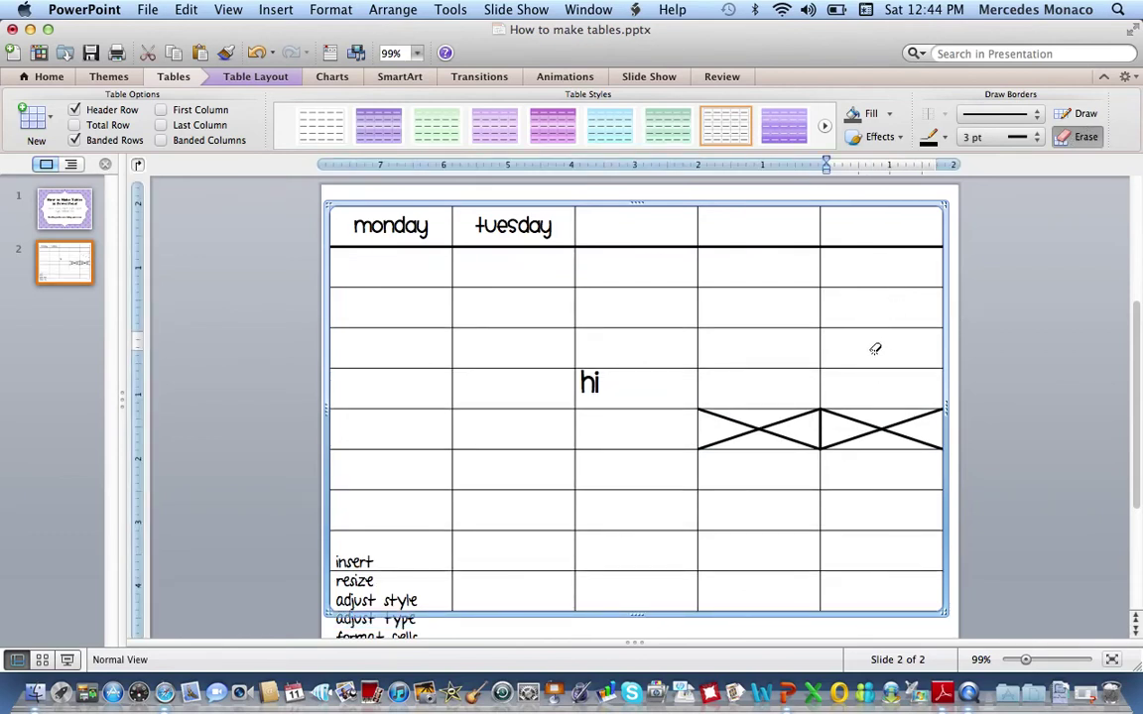
Step: Erase one diagonal border in the sixth row's last cell and fill that cell with dark gray
left_click(875, 425)
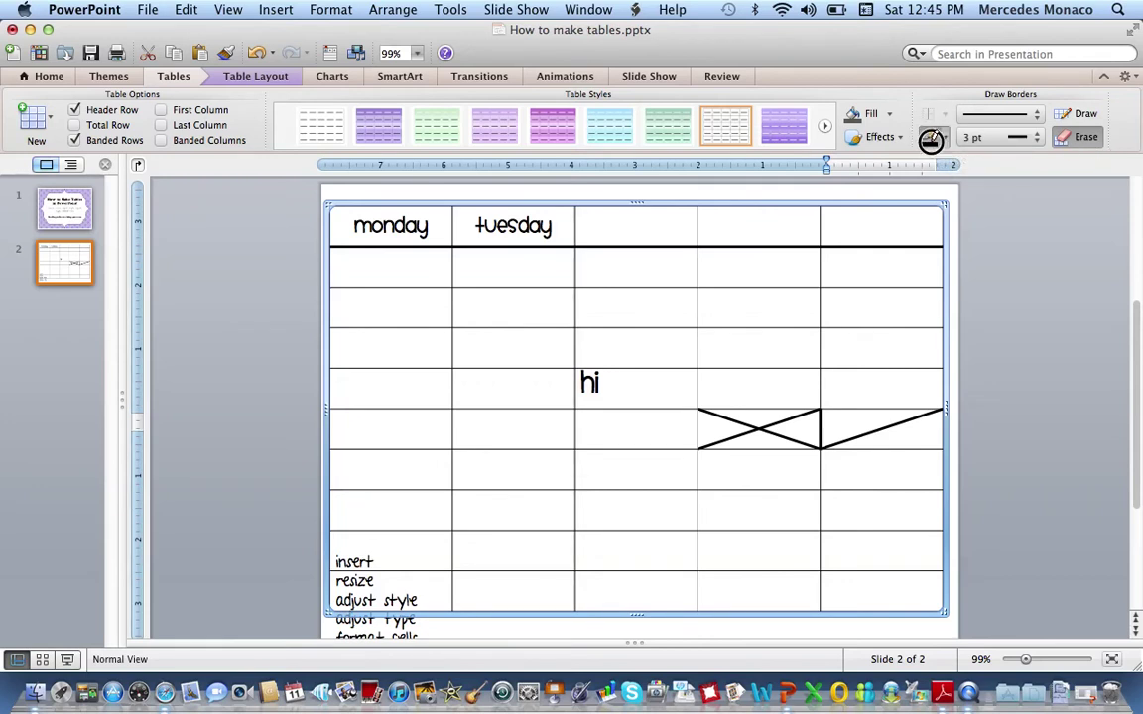
left_click(931, 140)
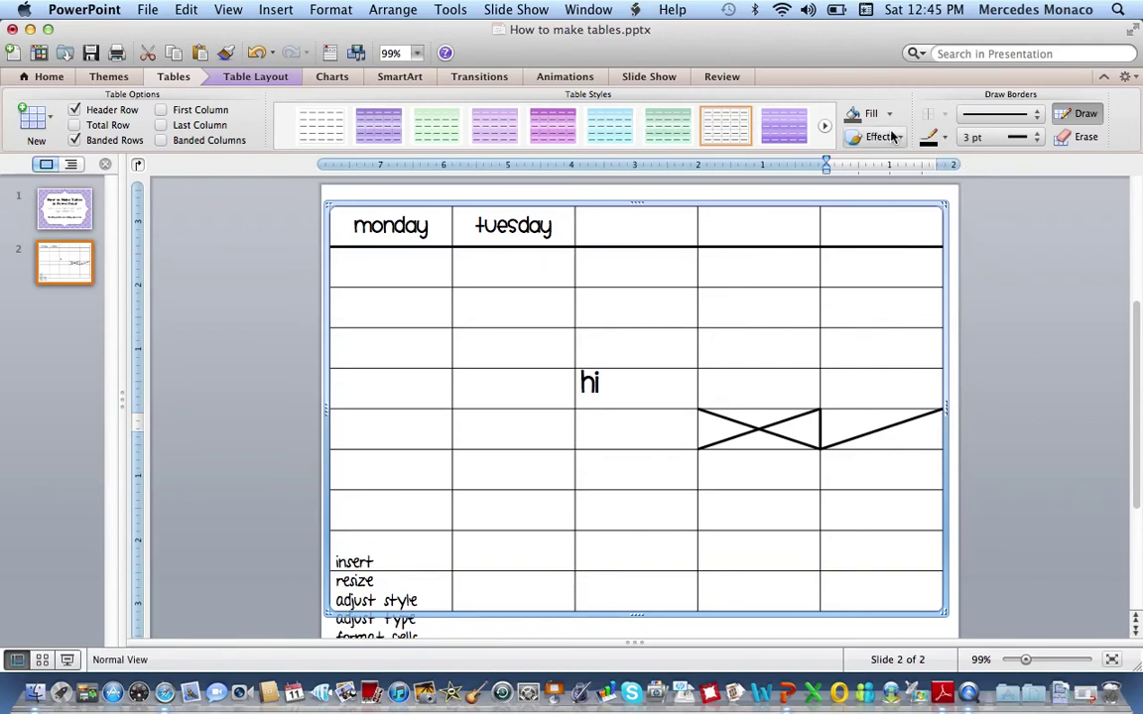
left_click(870, 115)
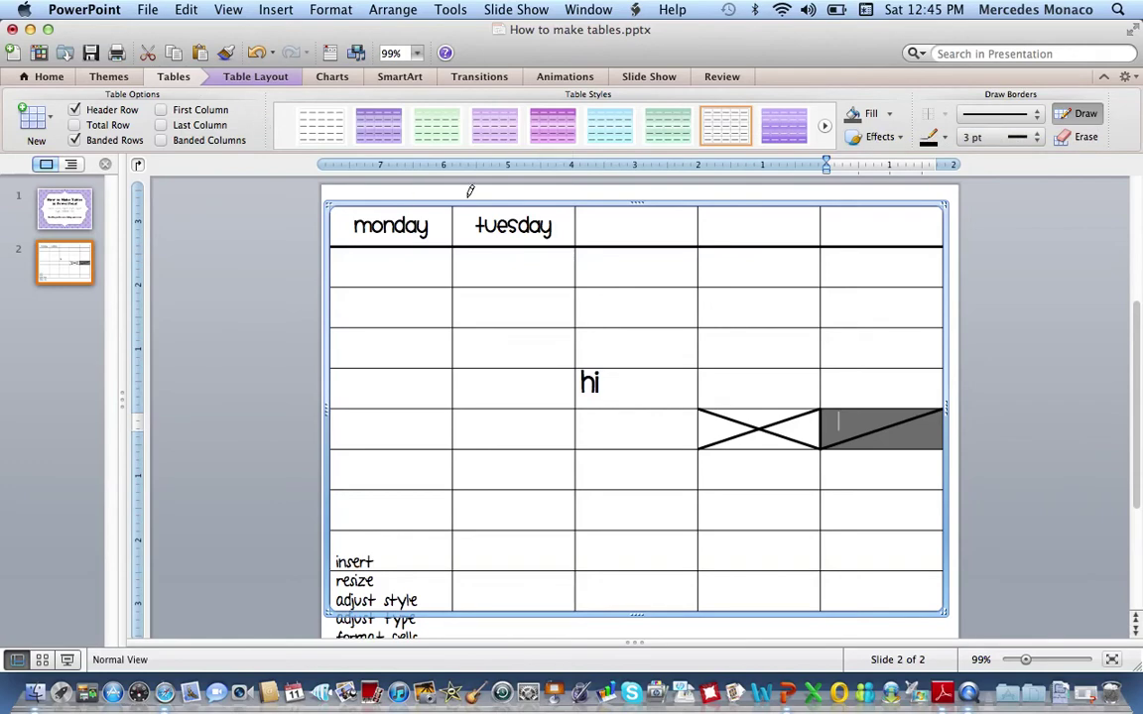
Step: Bring up Lesson Plan Template.ppt to examine its shaded schedule table, and return to the How to make tables presentation
left_click(1089, 695)
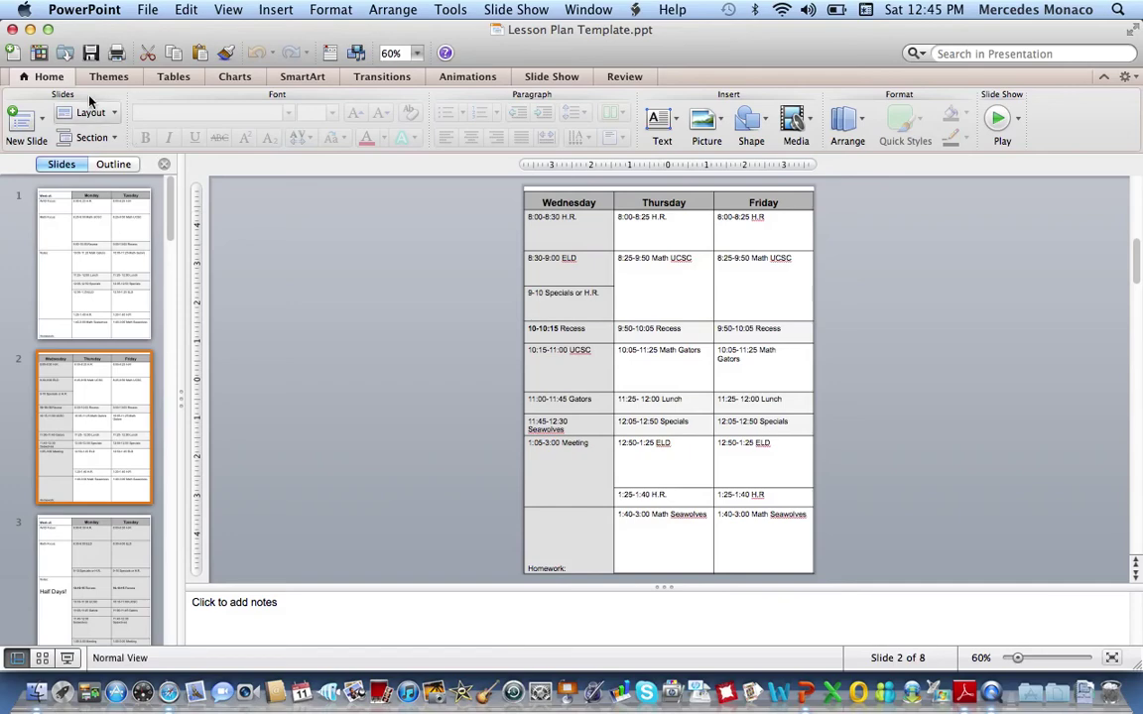
left_click(30, 29)
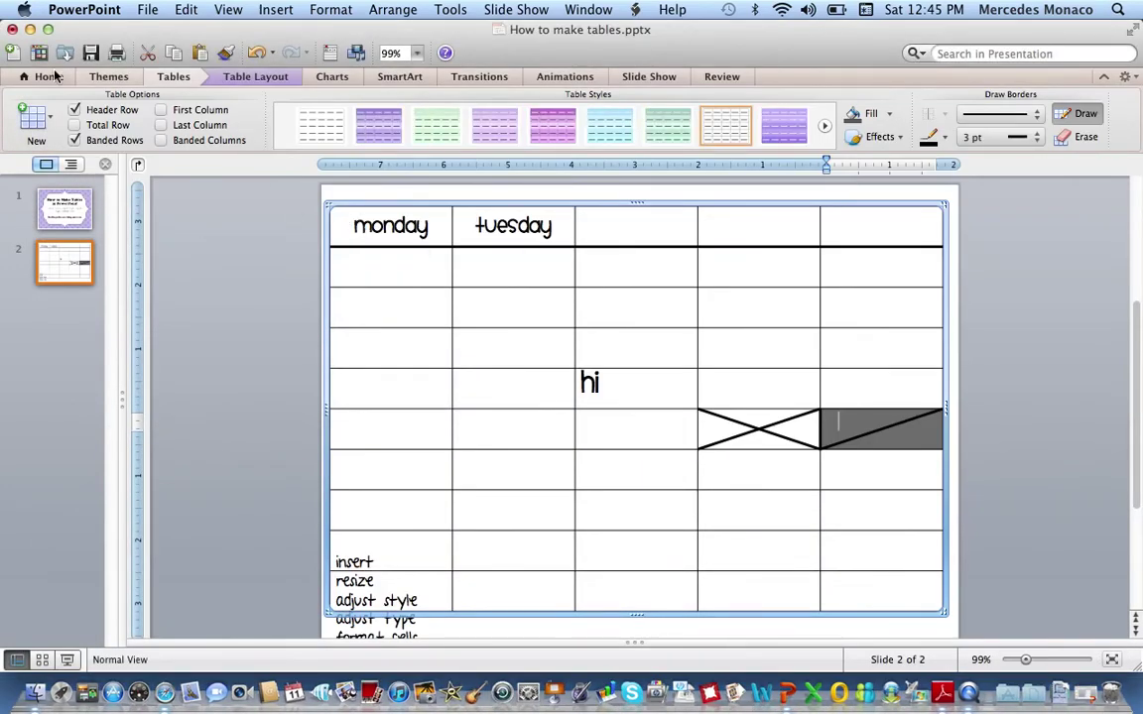
Step: Enter "fsd" in the cell below the monday heading
left_click(47, 76)
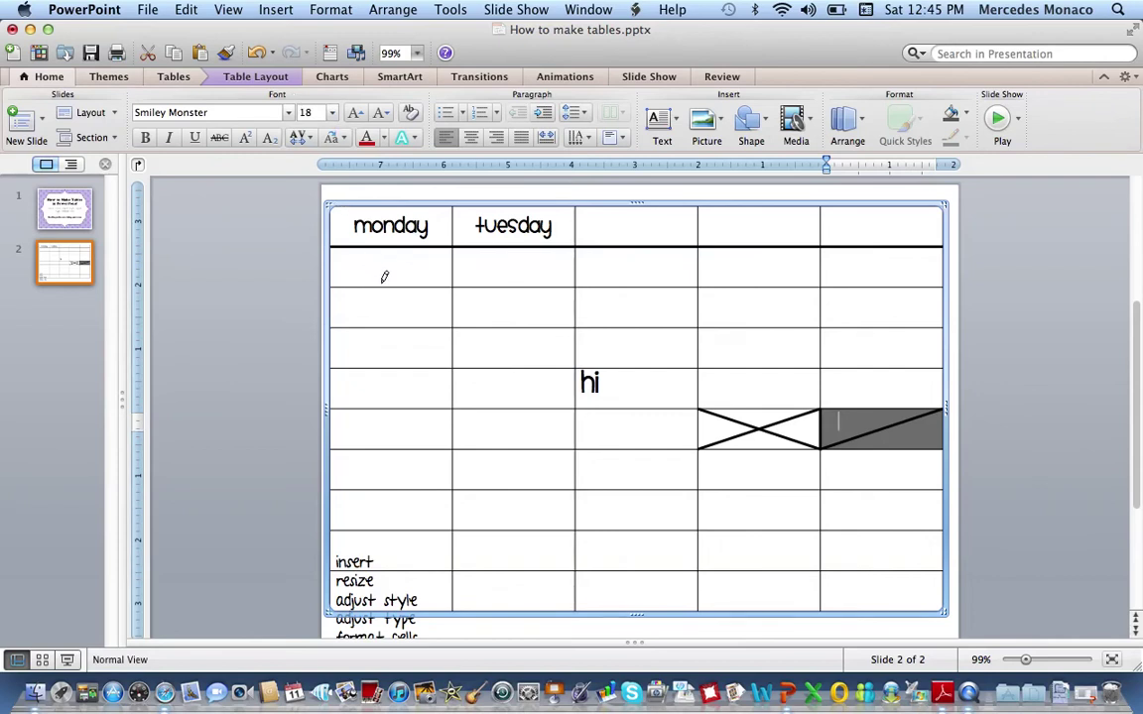
left_click(386, 203)
left_click(396, 266)
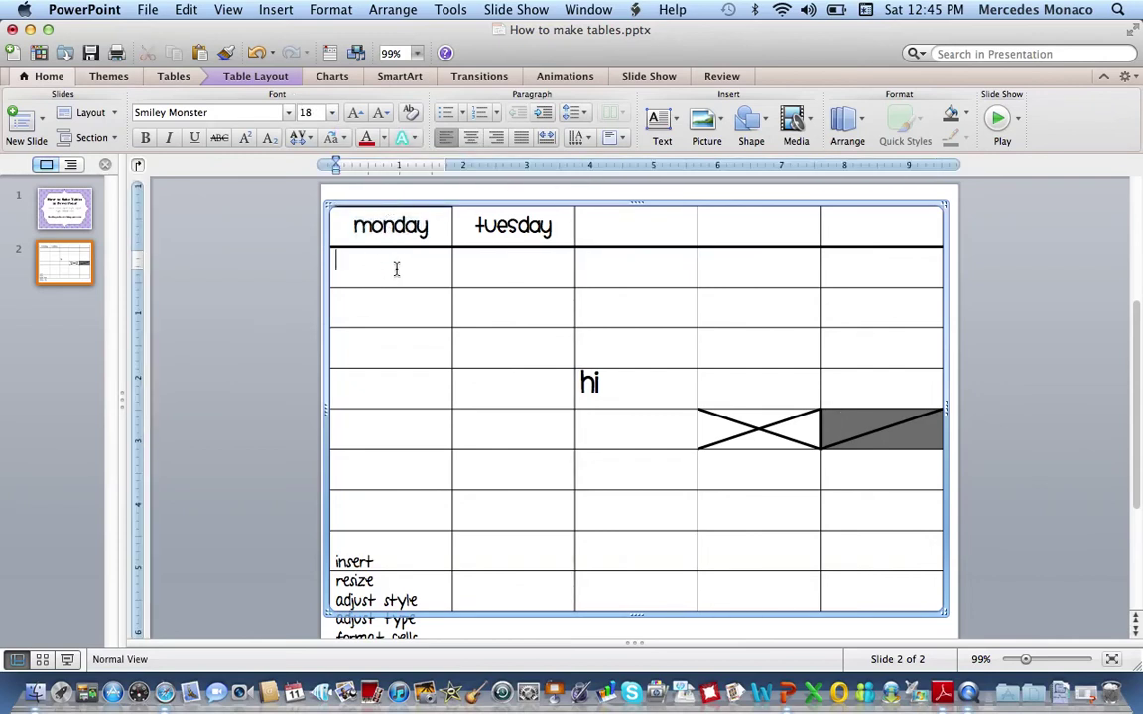
type("fsd")
Step: Fill all cells of the monday column with light gray
left_click_drag(345, 222, 387, 581)
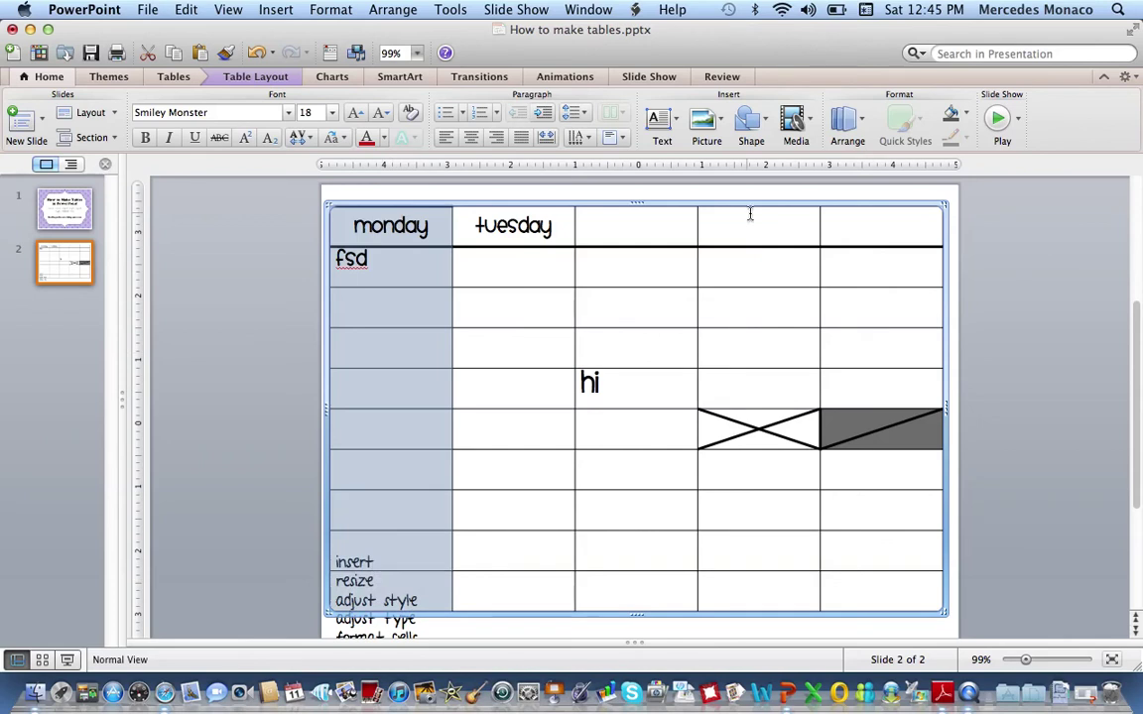
left_click(965, 115)
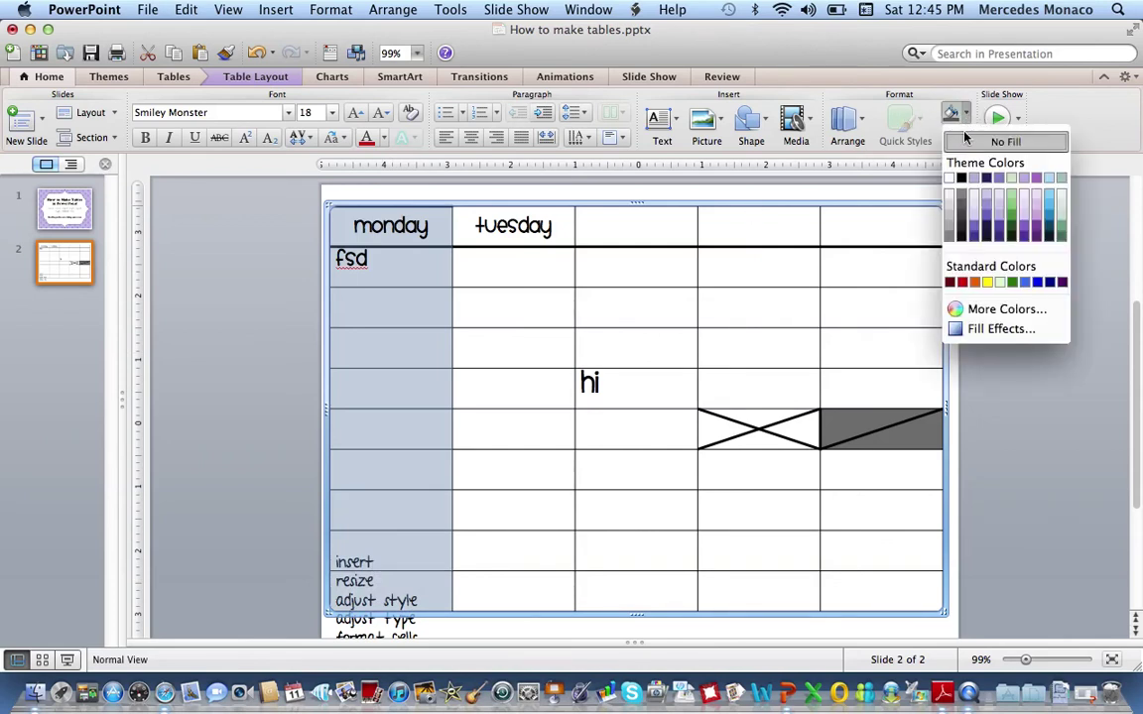
left_click(952, 209)
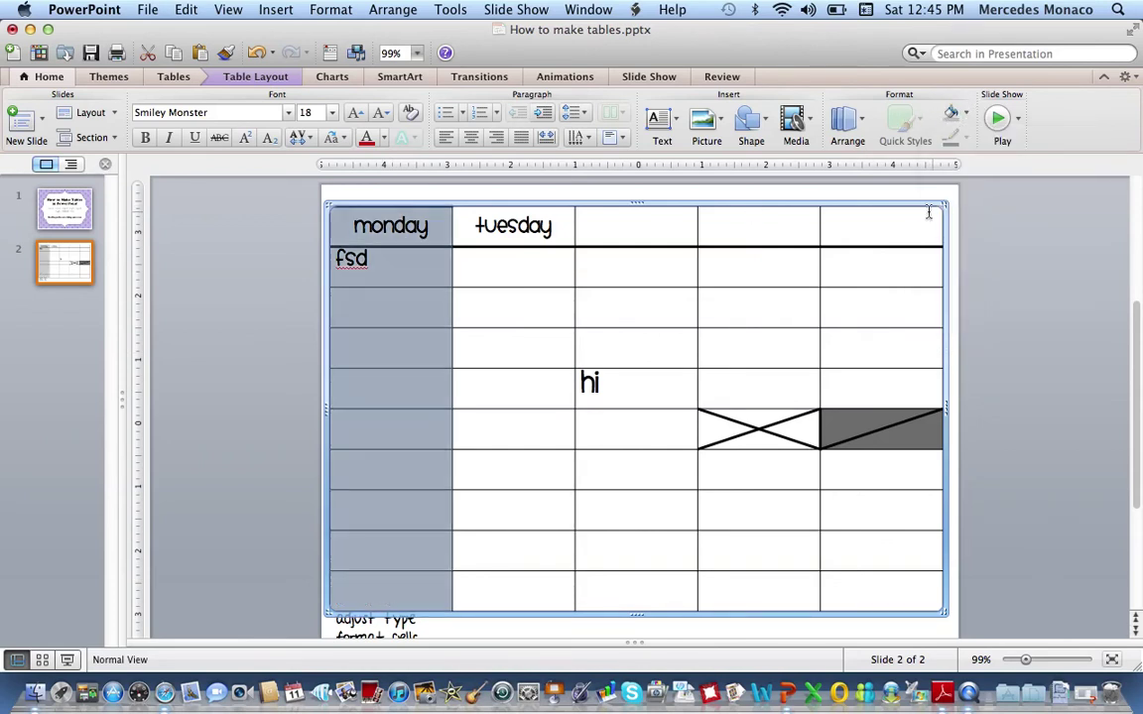
Step: Fill the whole header row with a medium gray
left_click(915, 218)
left_click(337, 220)
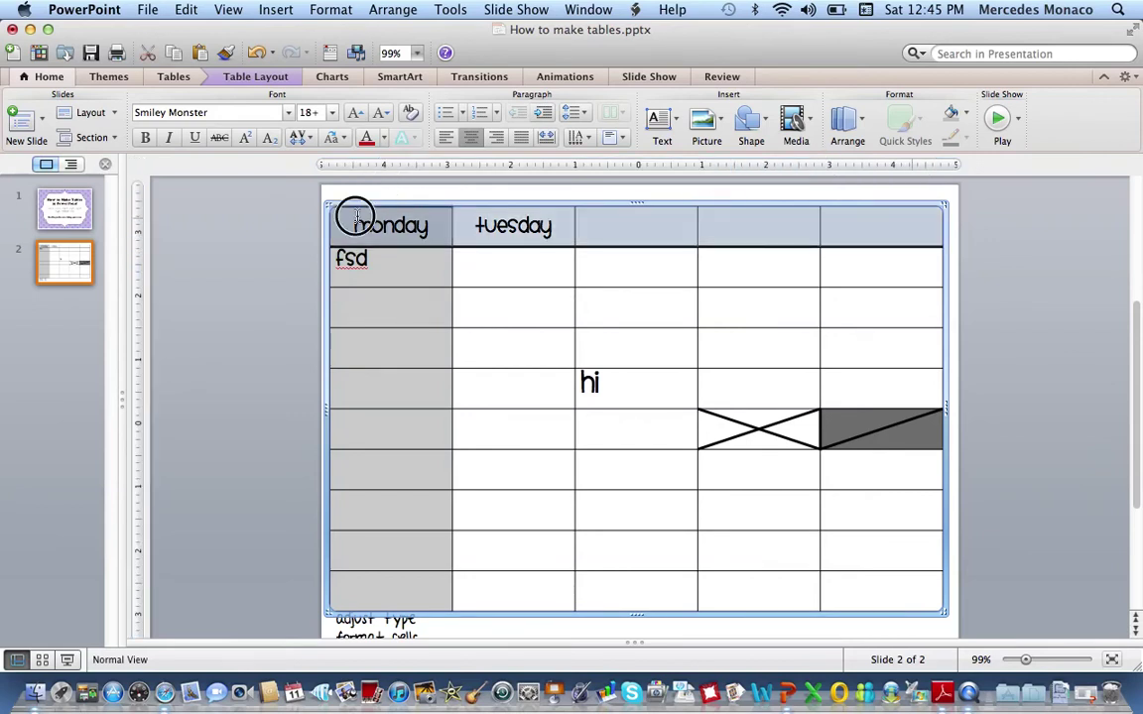
left_click(966, 116)
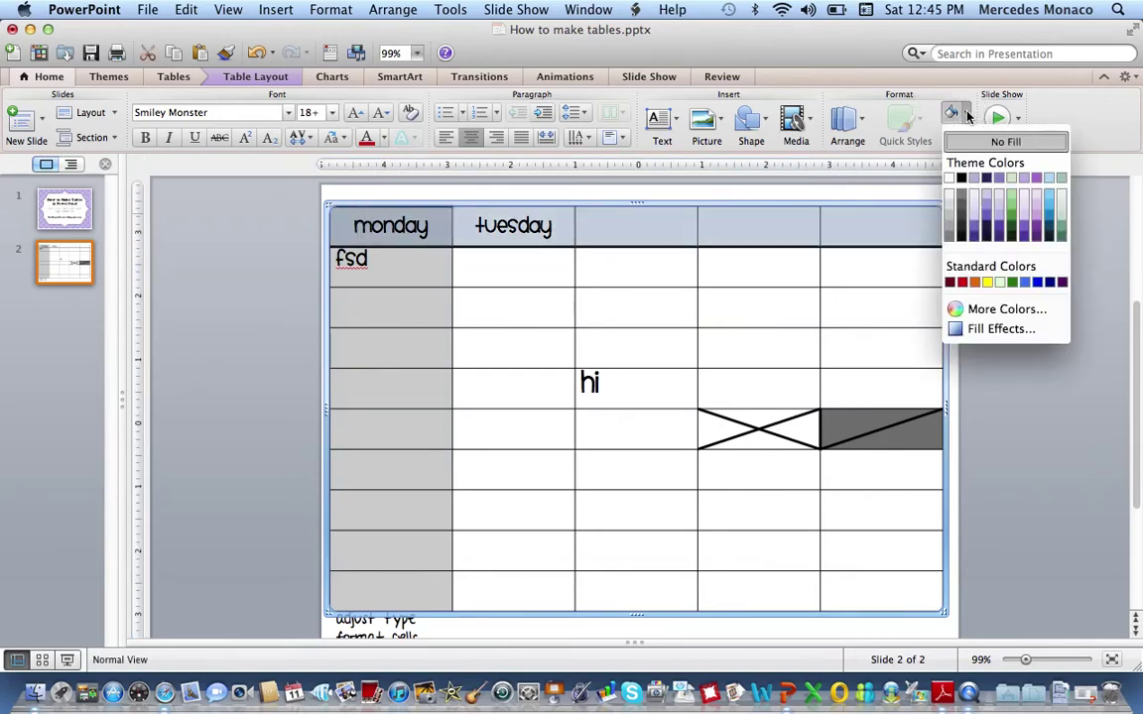
left_click(948, 228)
left_click(857, 283)
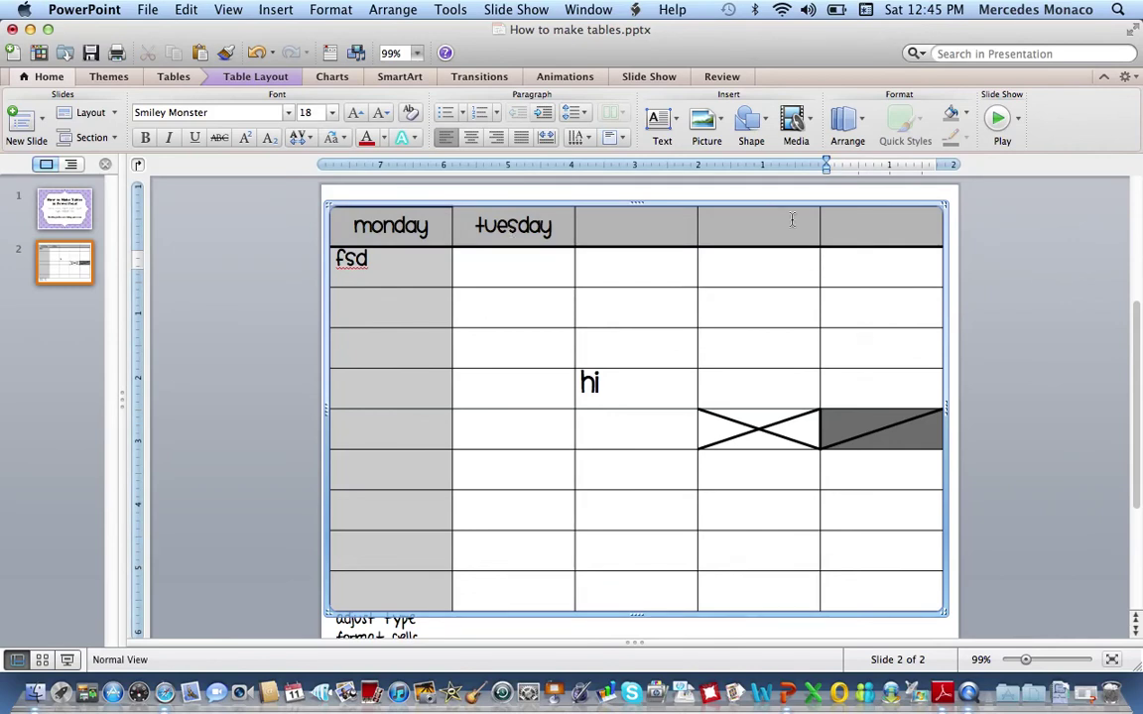
Step: Change the fill of the entire header row to a darker gray
left_click_drag(838, 224, 410, 226)
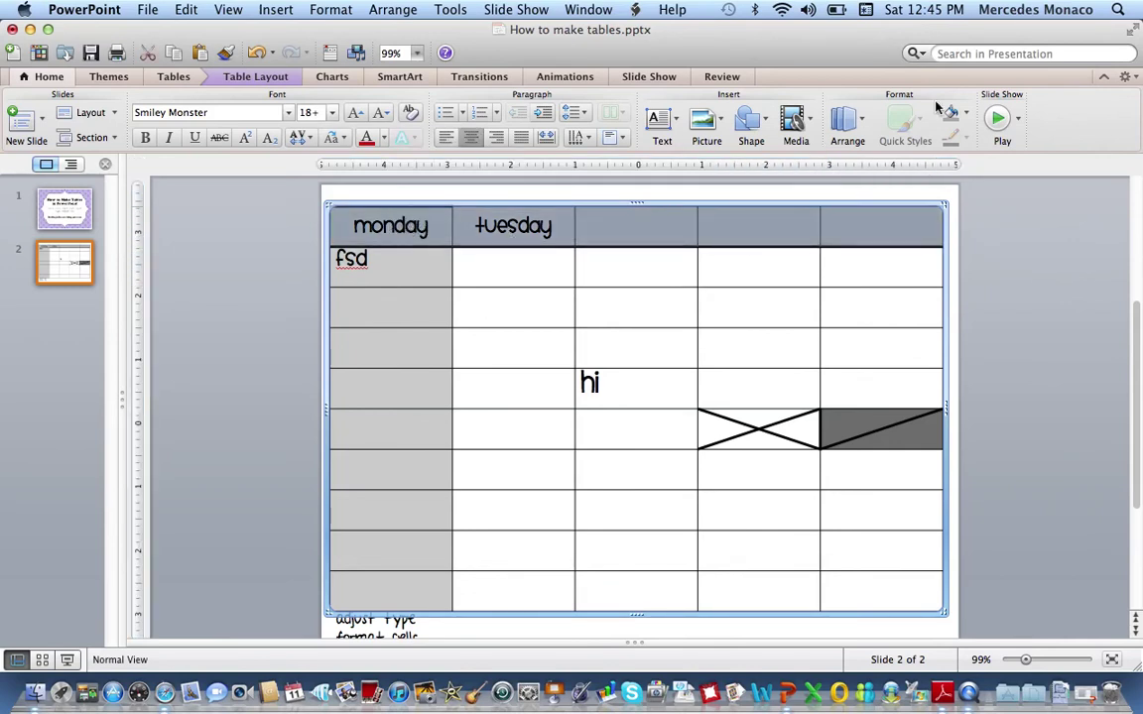
left_click(963, 116)
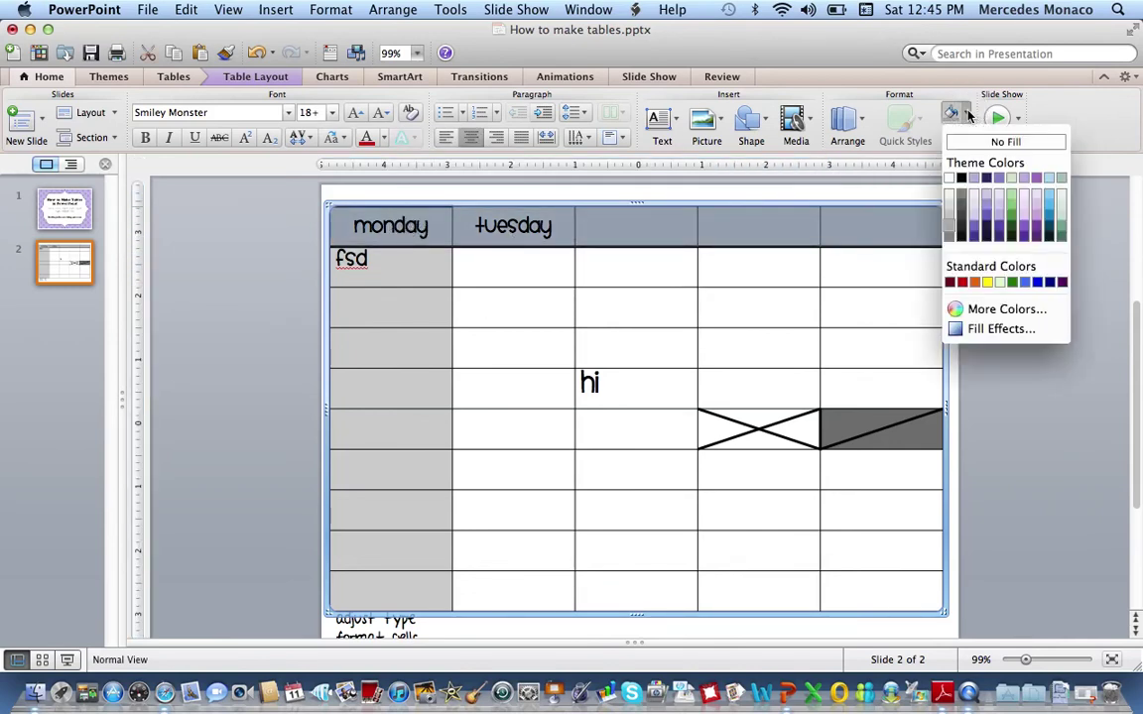
left_click(947, 237)
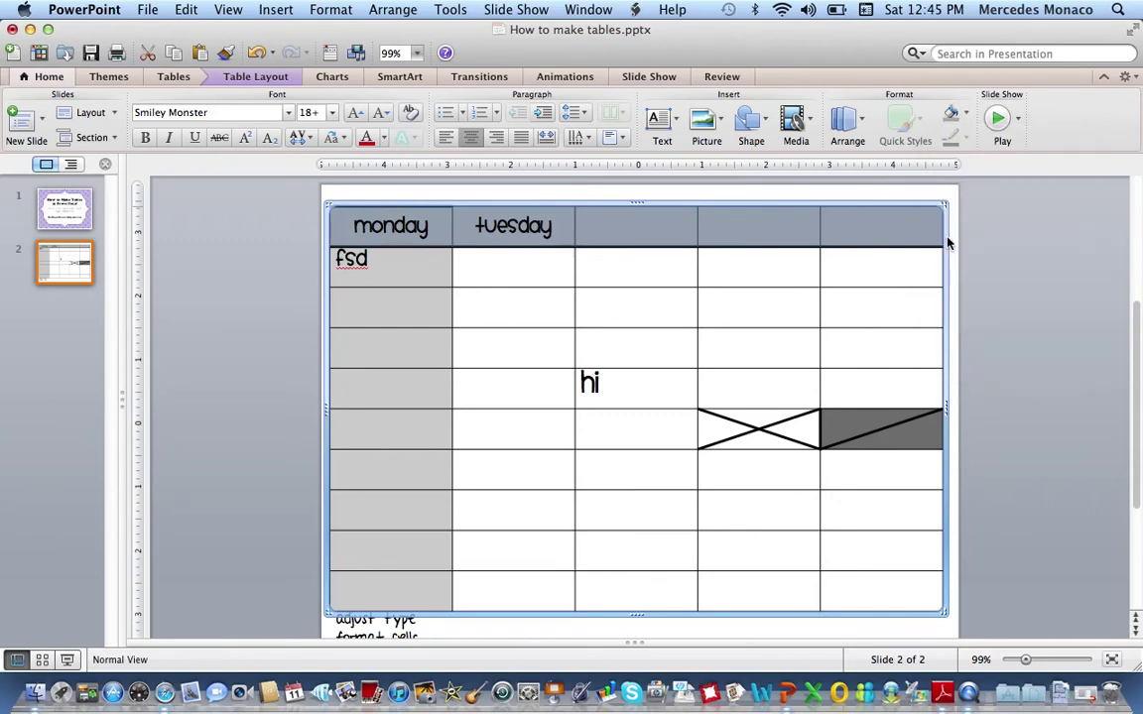
left_click(904, 362)
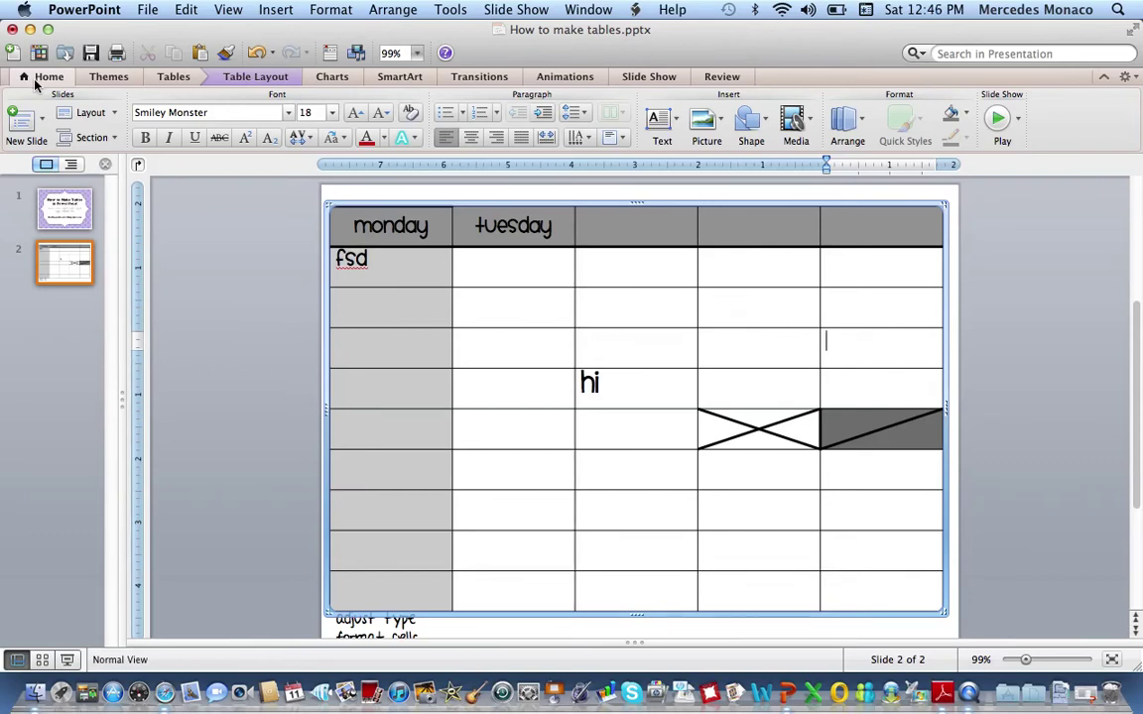
Step: Delete the whole table from slide 2
left_click(165, 84)
left_click(246, 80)
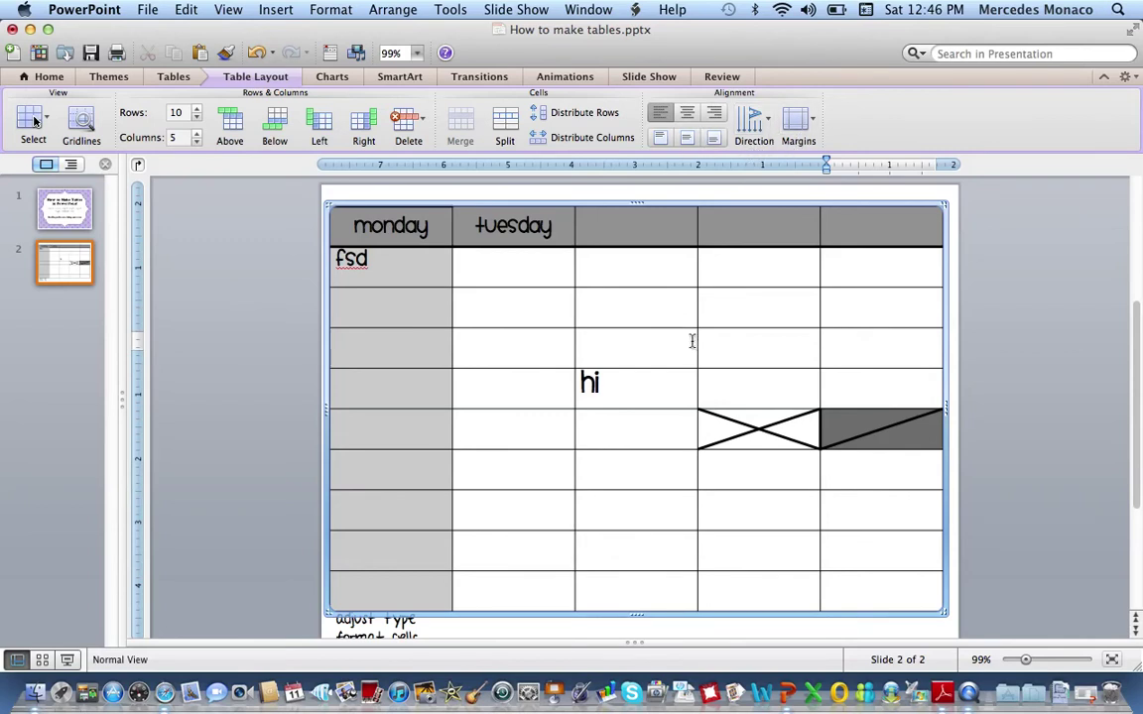
left_click(622, 204)
key("Delete")
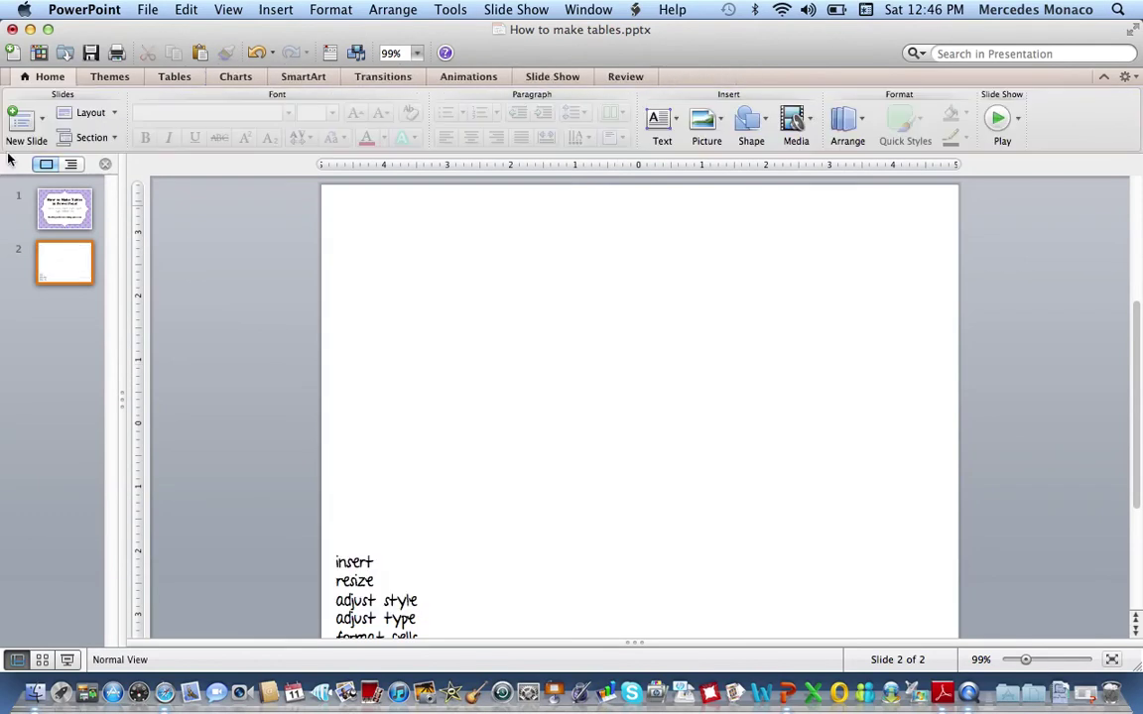
Step: Insert a new table with 5 rows and 4 columns, and increase its number of rows to 6
left_click(177, 77)
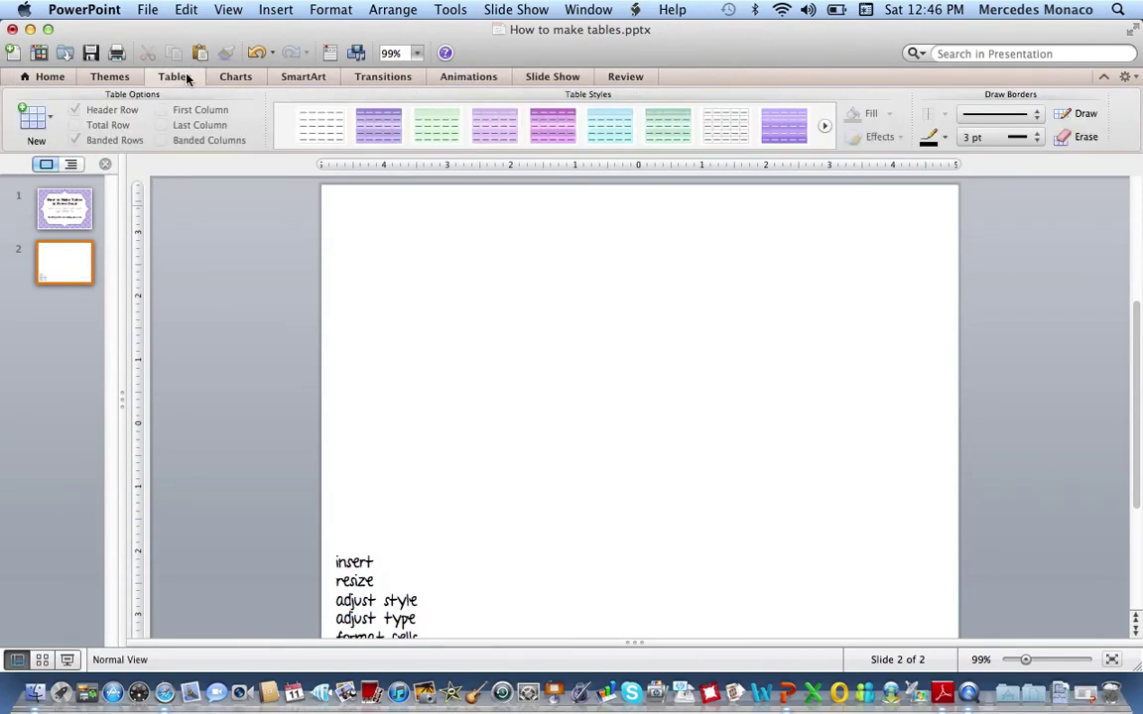
left_click(36, 118)
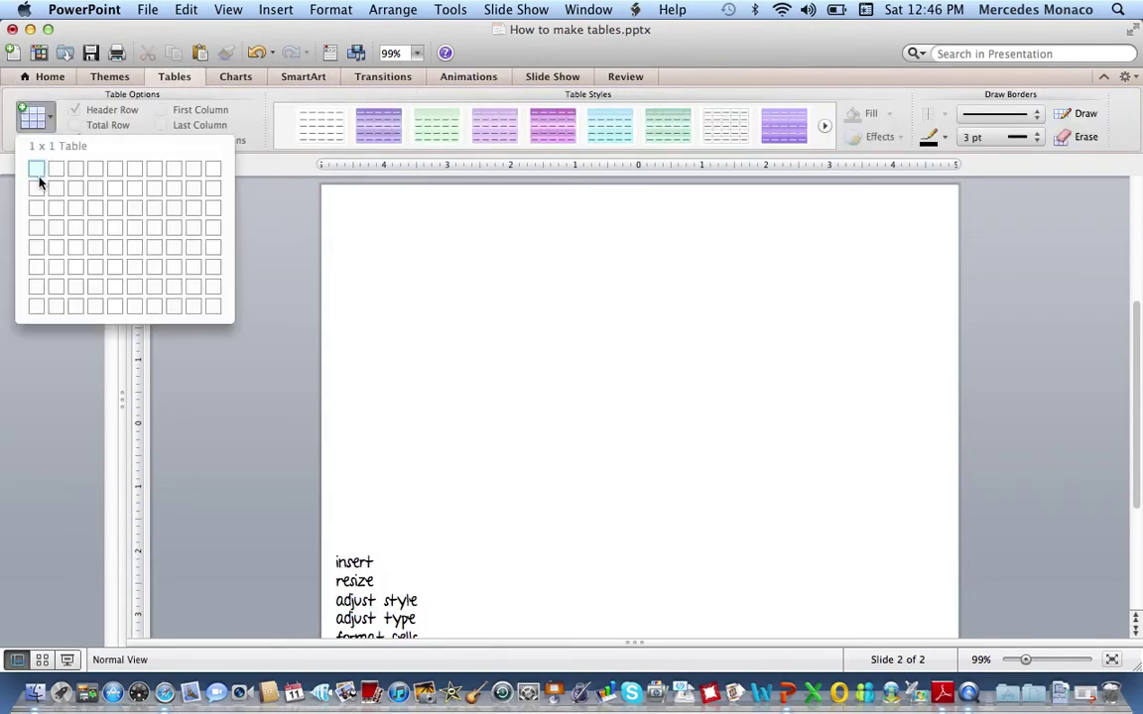
left_click(95, 248)
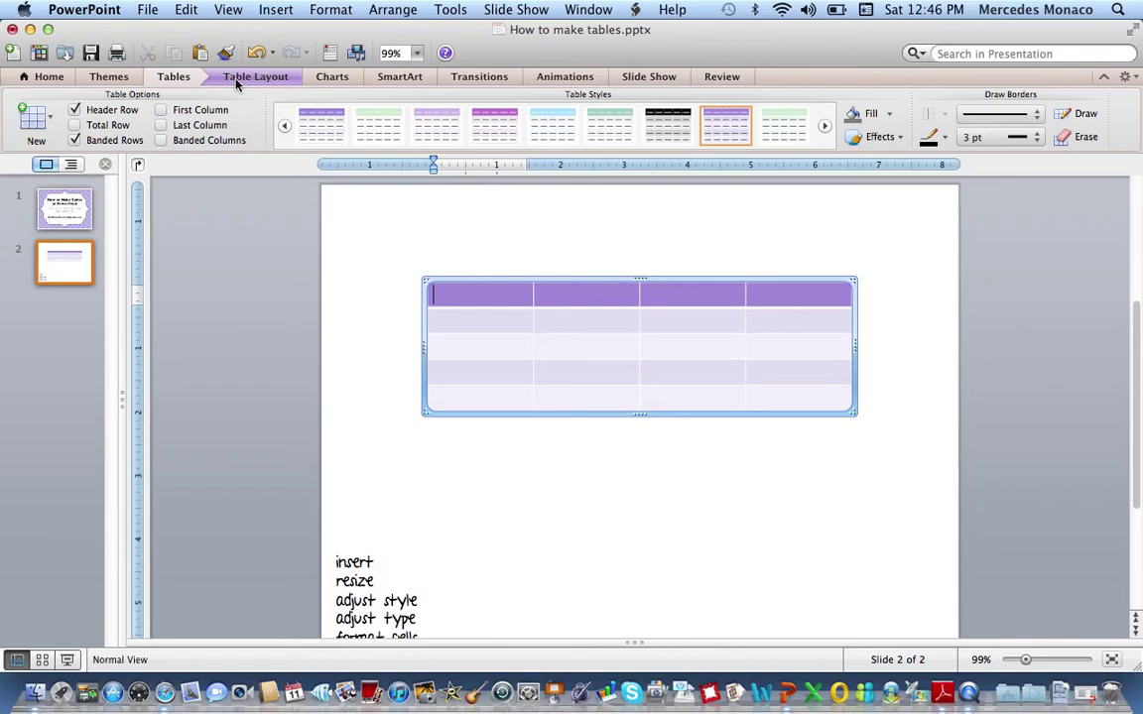
left_click(238, 78)
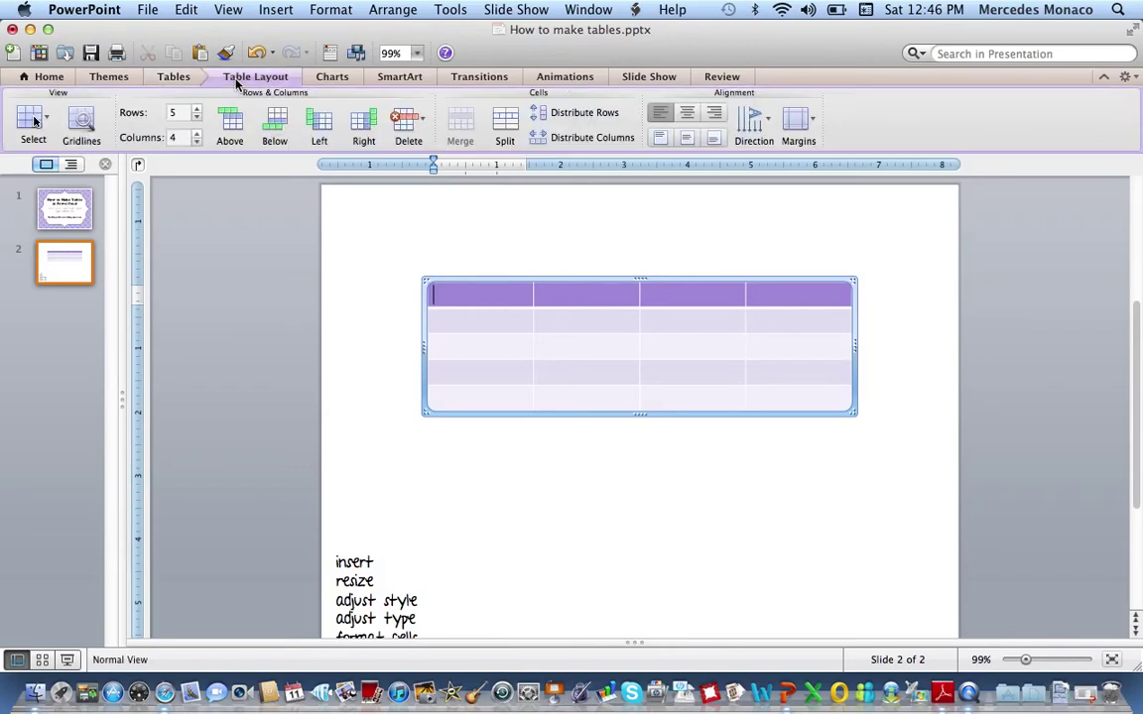
left_click(197, 112)
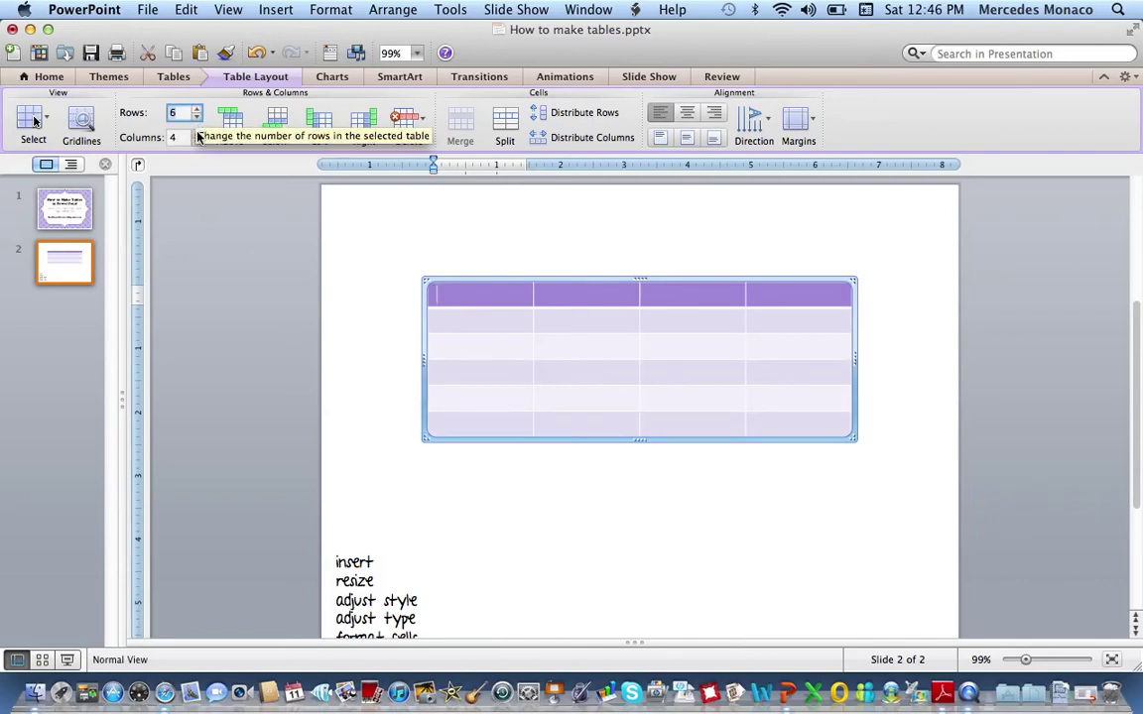
Step: Enter 1, 2 and 3 in the first three header cells and reduce the table to 3 columns
left_click(483, 301)
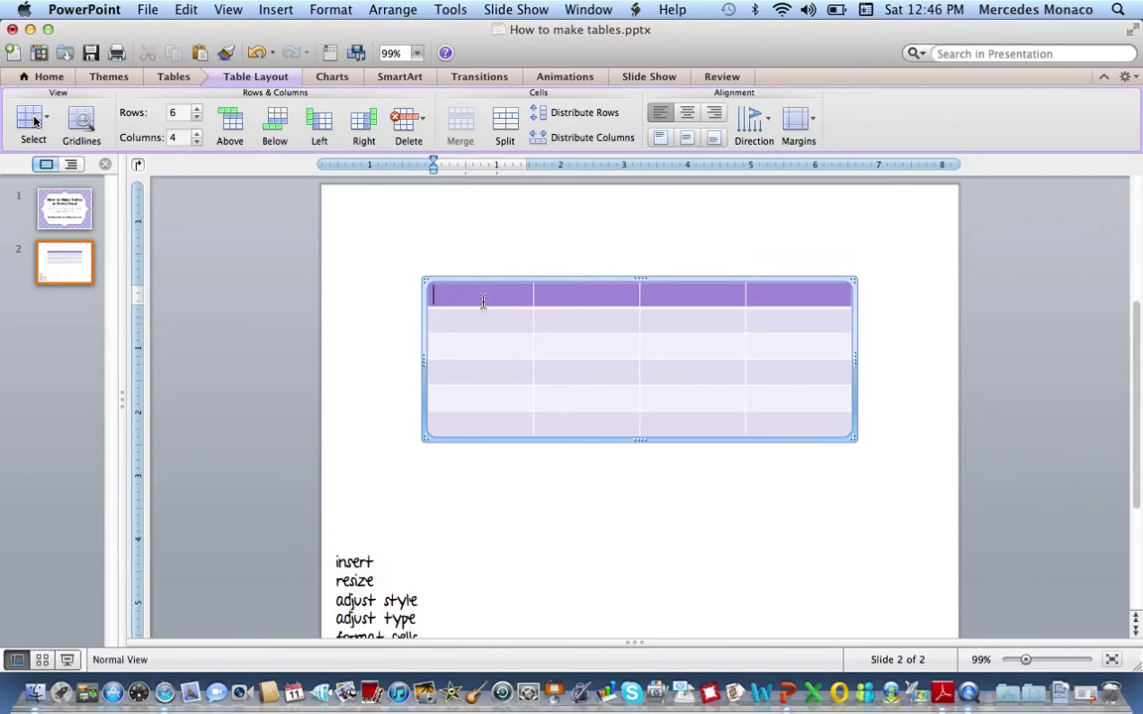
type("1")
key("Tab")
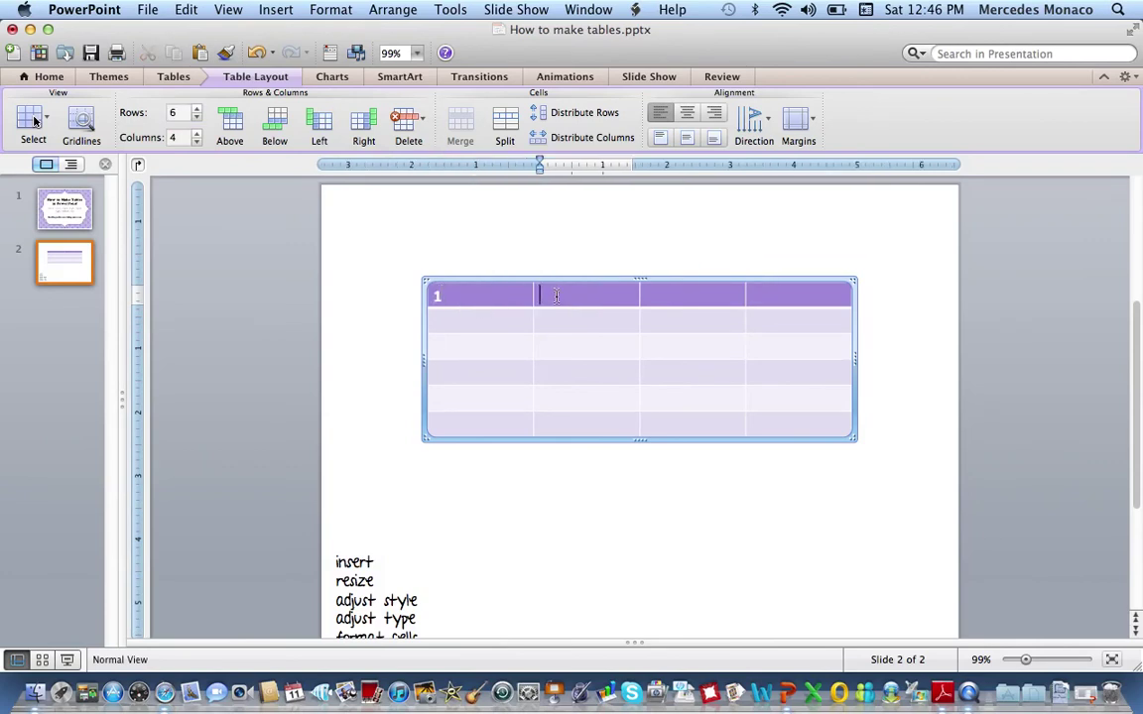
type("2")
key("Tab")
type("3")
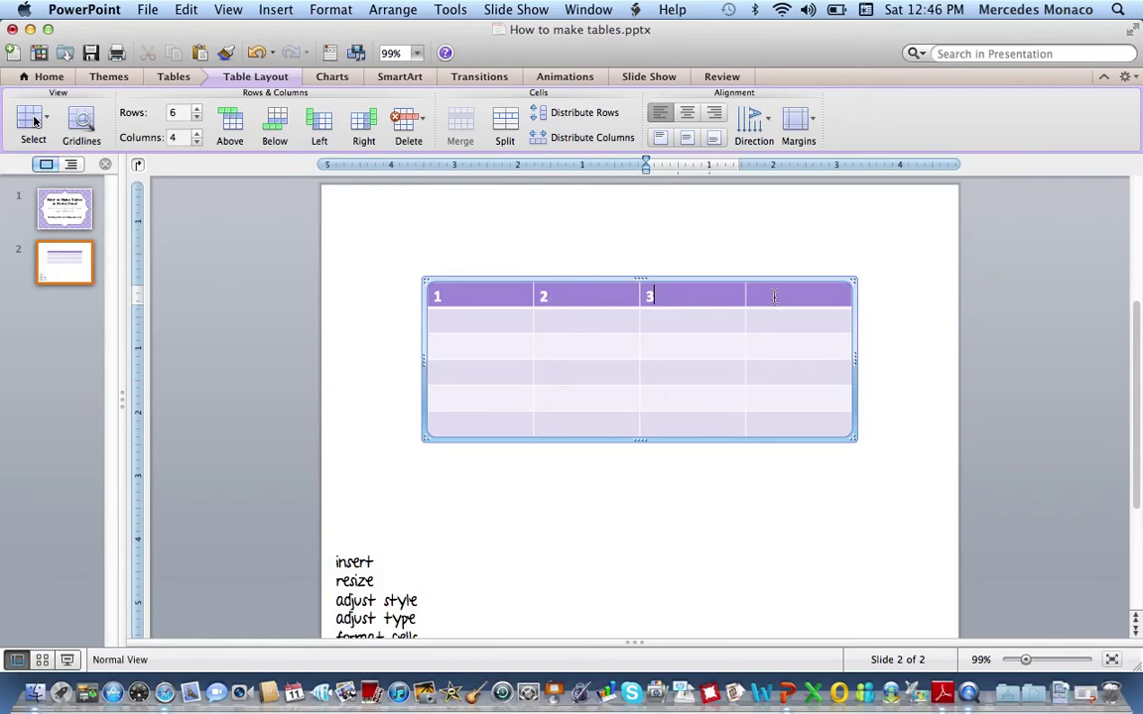
key("Tab")
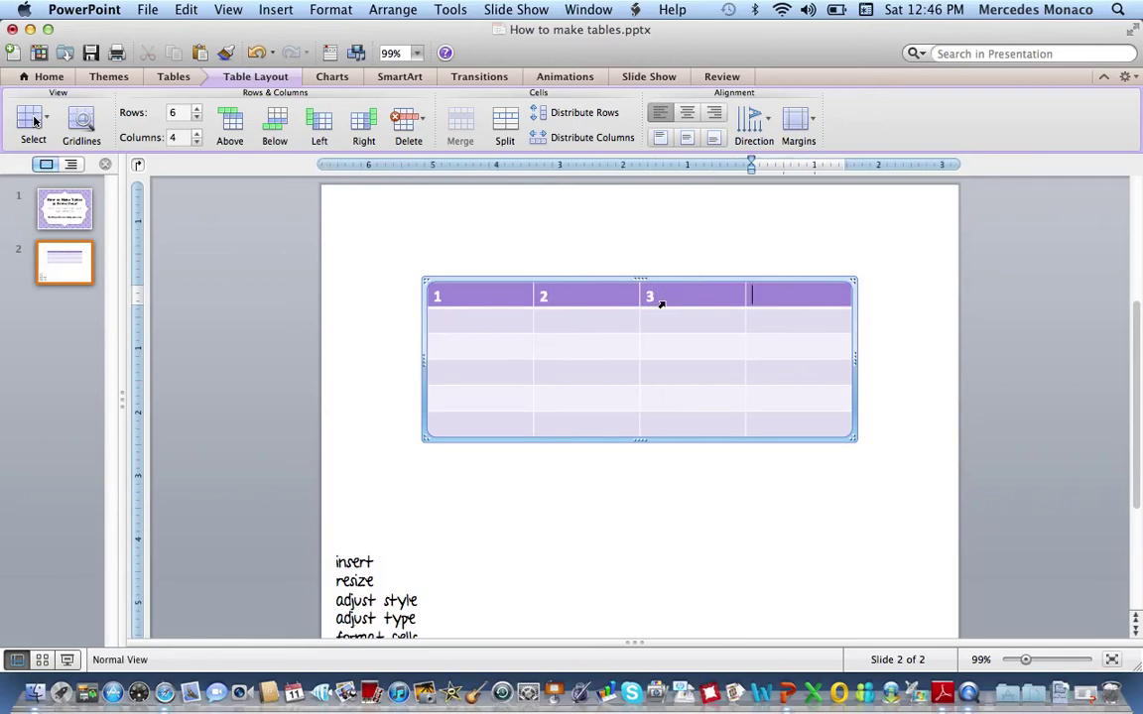
left_click(197, 142)
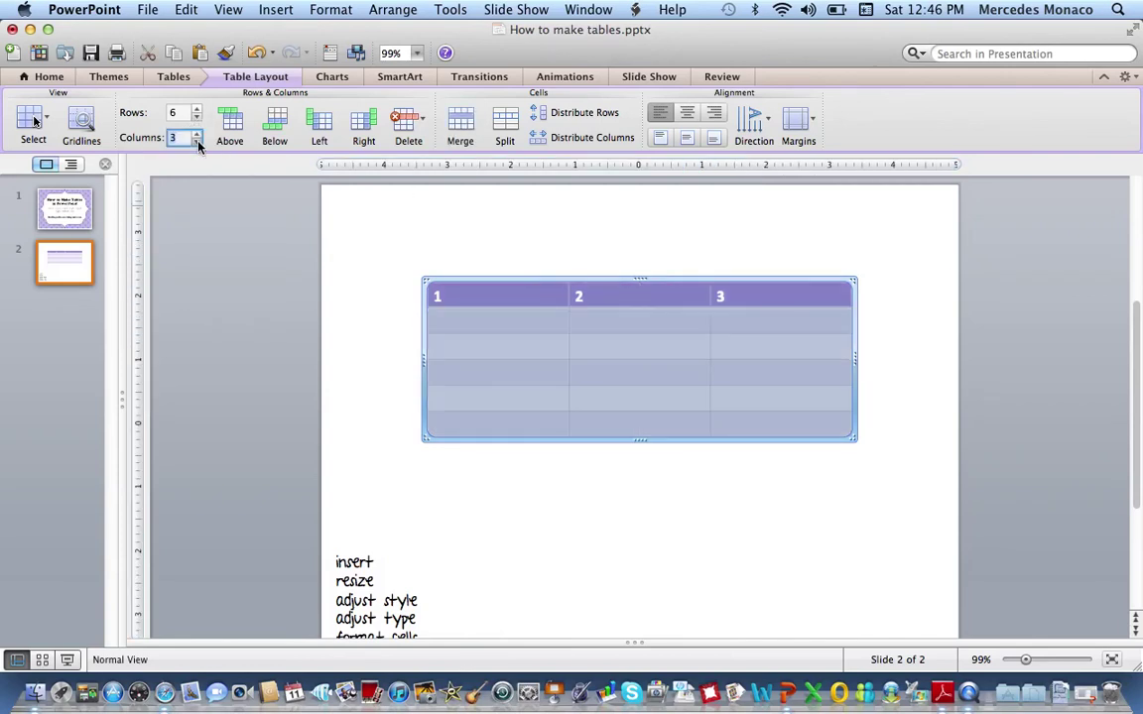
left_click(526, 477)
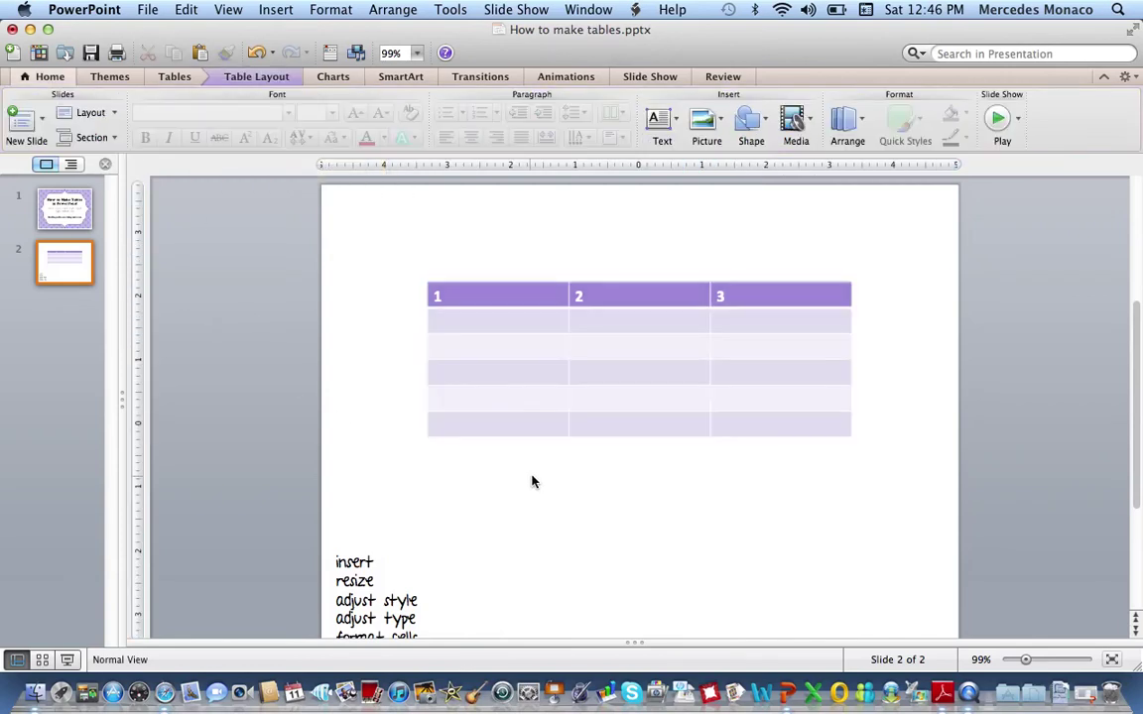
Step: Insert a row above the row numbered 1, 2 and 3, and another row directly below the new one
left_click(531, 296)
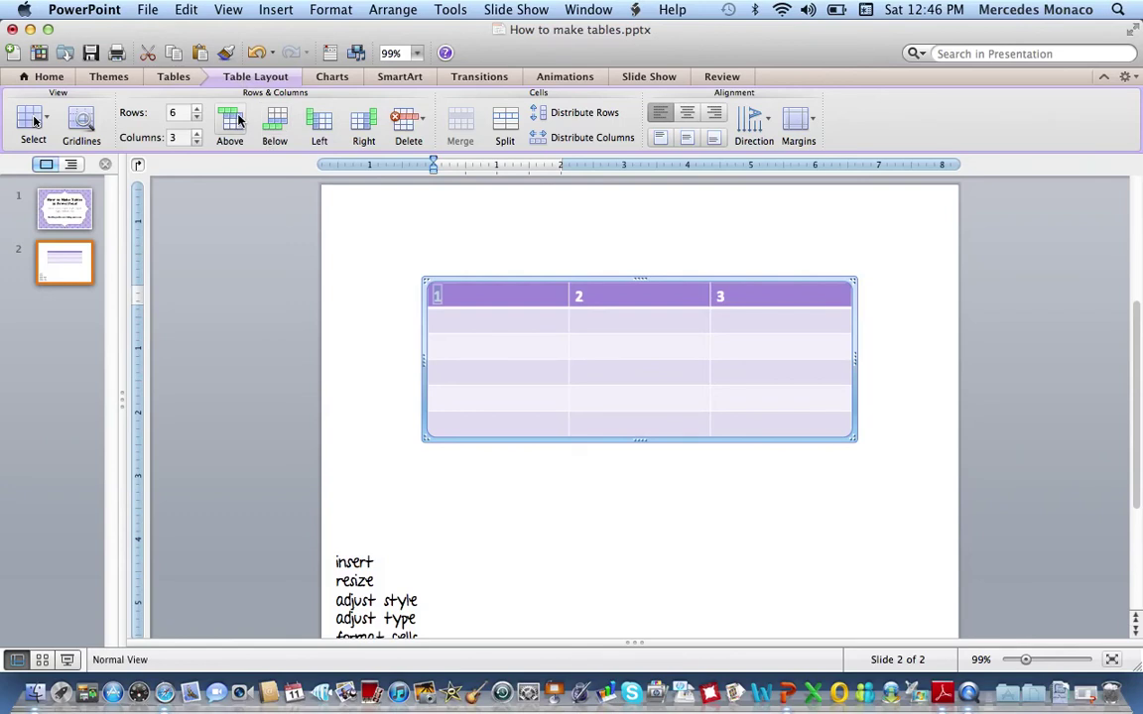
left_click(230, 121)
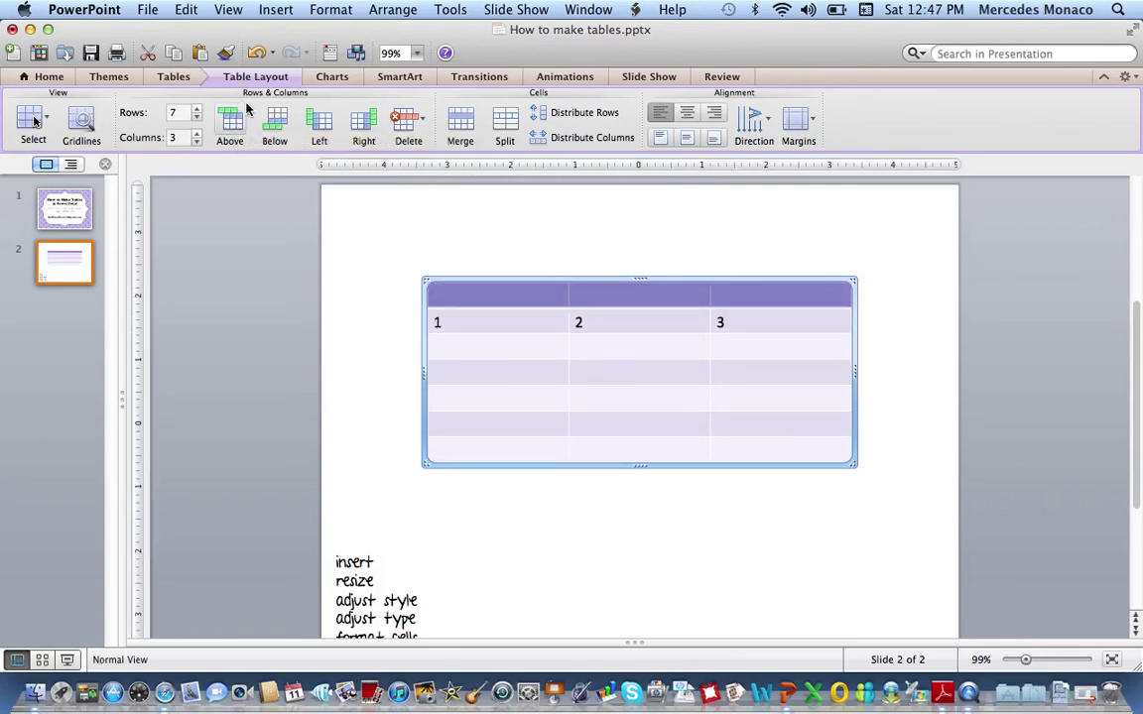
left_click(280, 127)
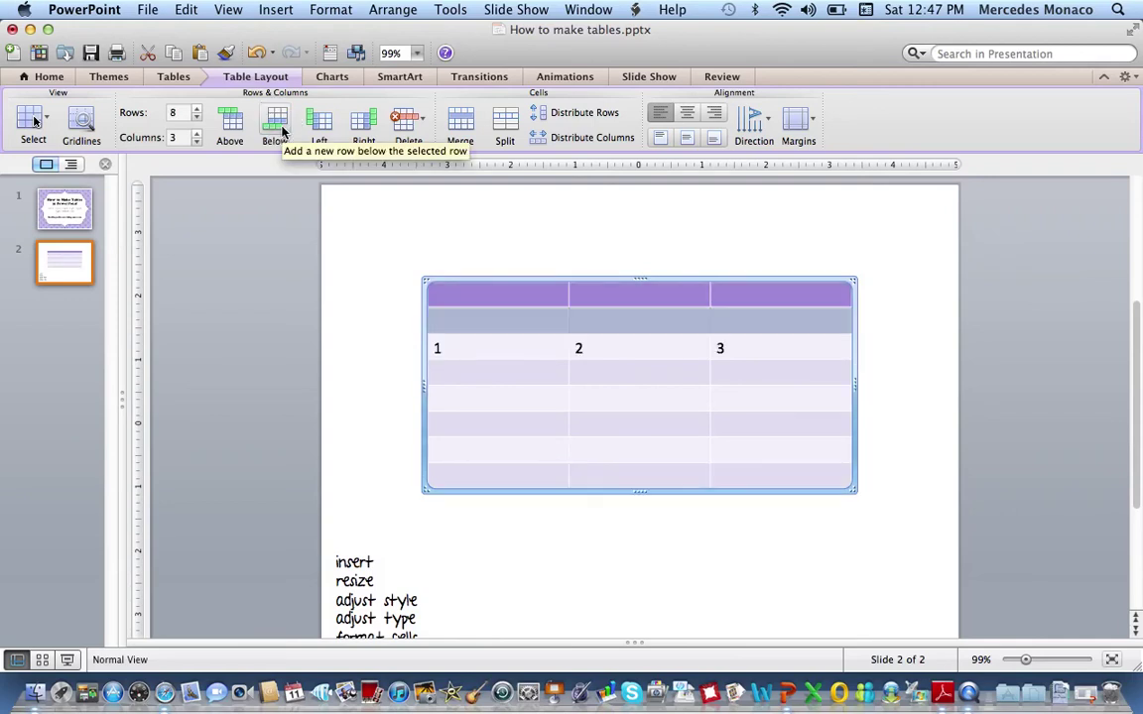
Step: Insert columns to the left of the table's existing columns, and undo the insertion
left_click(319, 123)
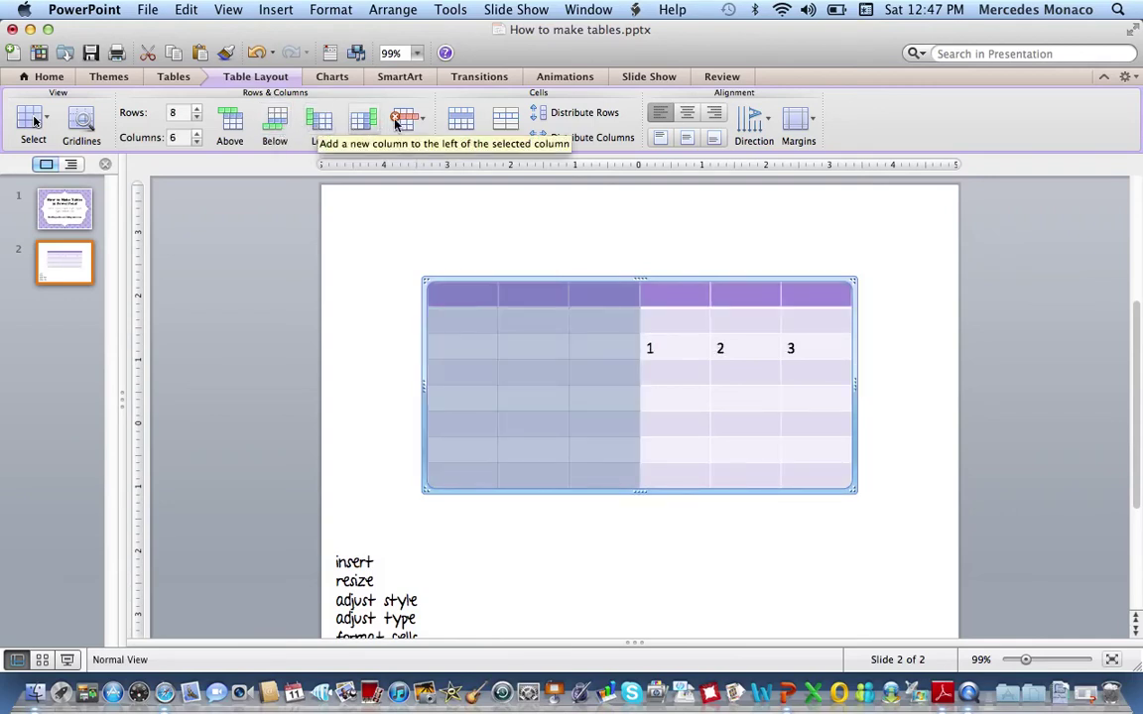
left_click(257, 55)
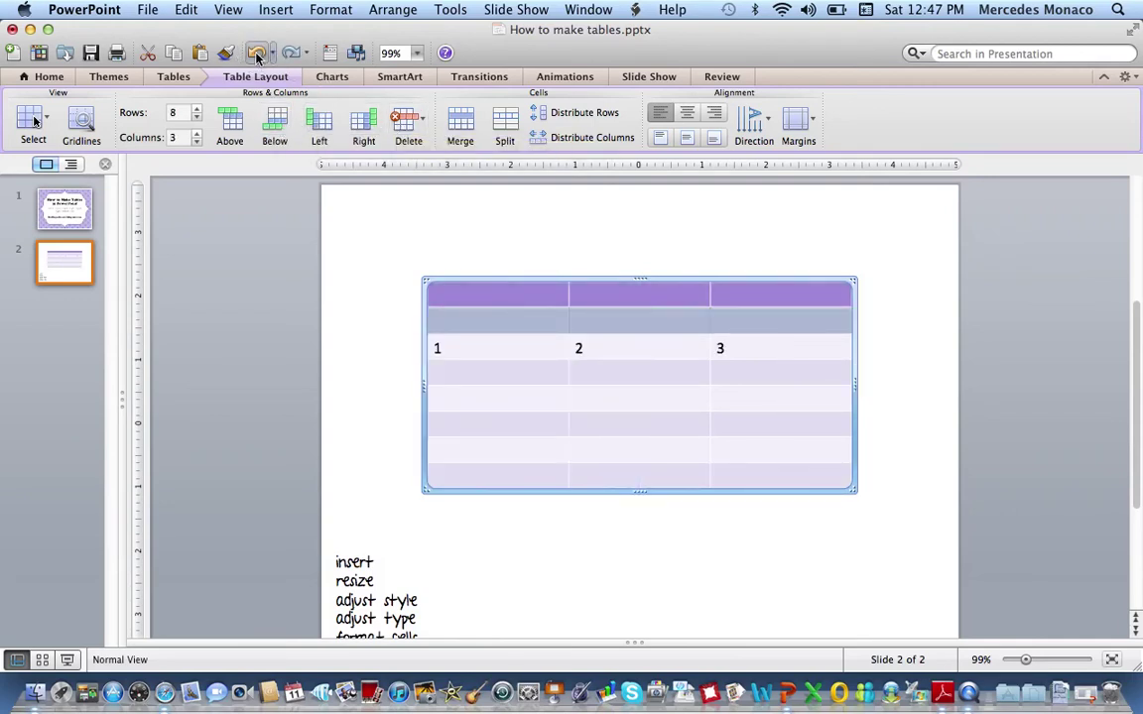
Step: Undo the last row insertion and delete the row numbered 1, 2 and 3 from the table
left_click(257, 55)
left_click(797, 322)
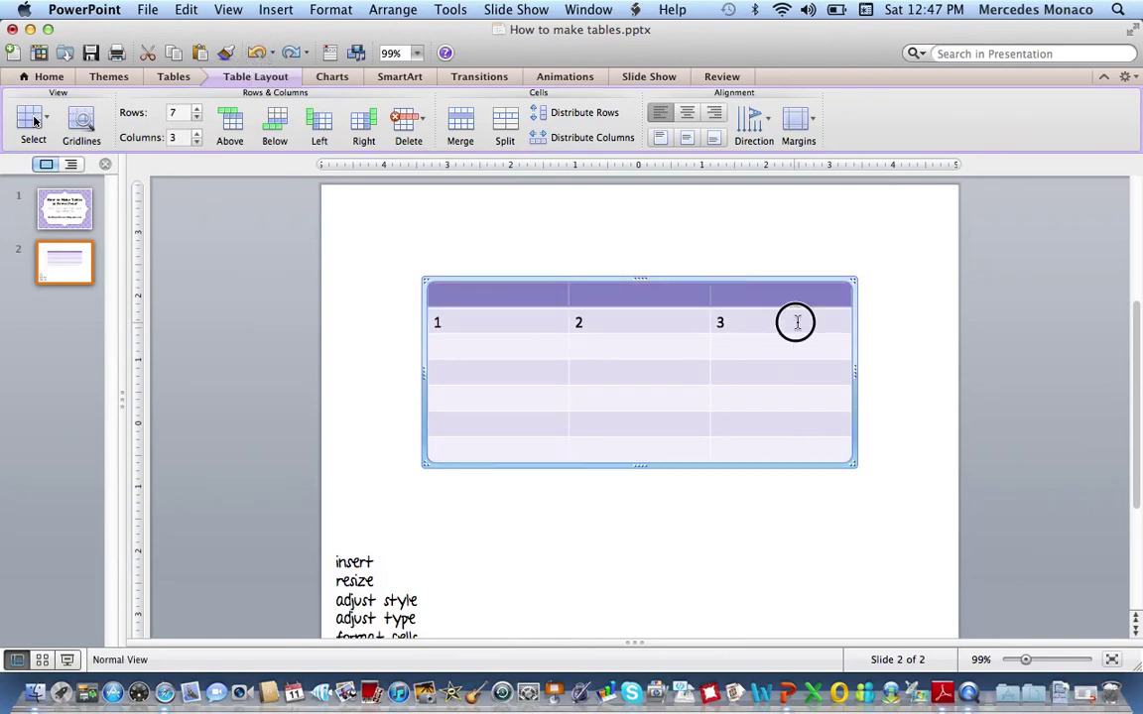
left_click_drag(797, 322, 489, 327)
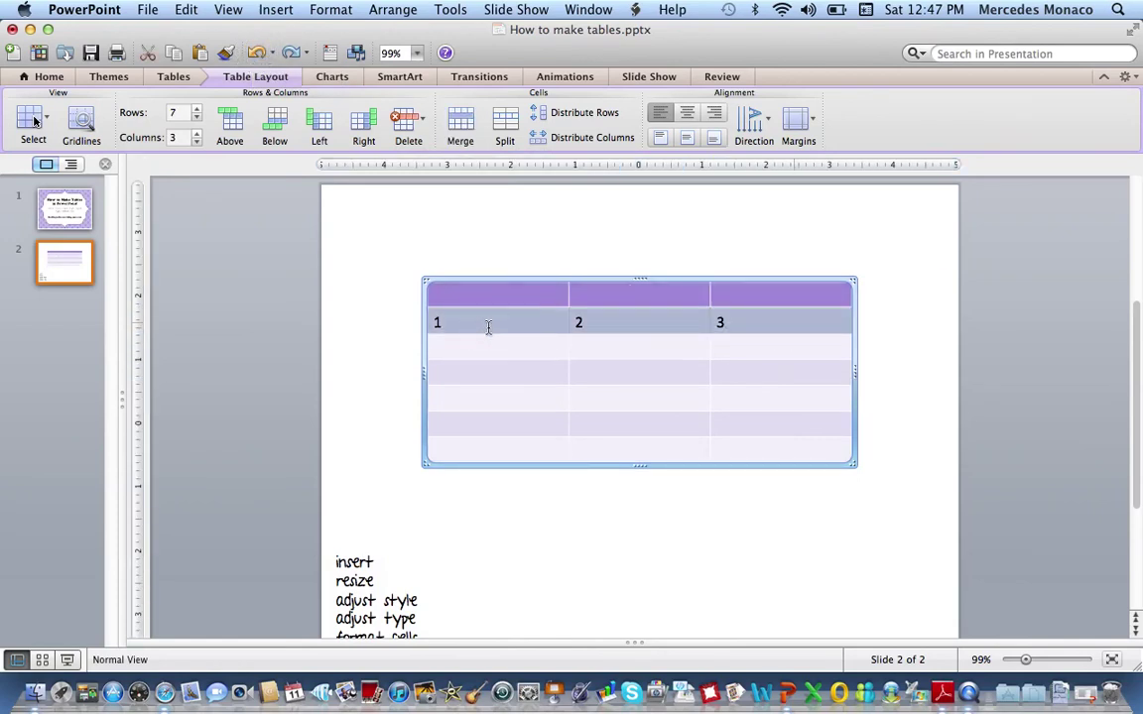
left_click(411, 120)
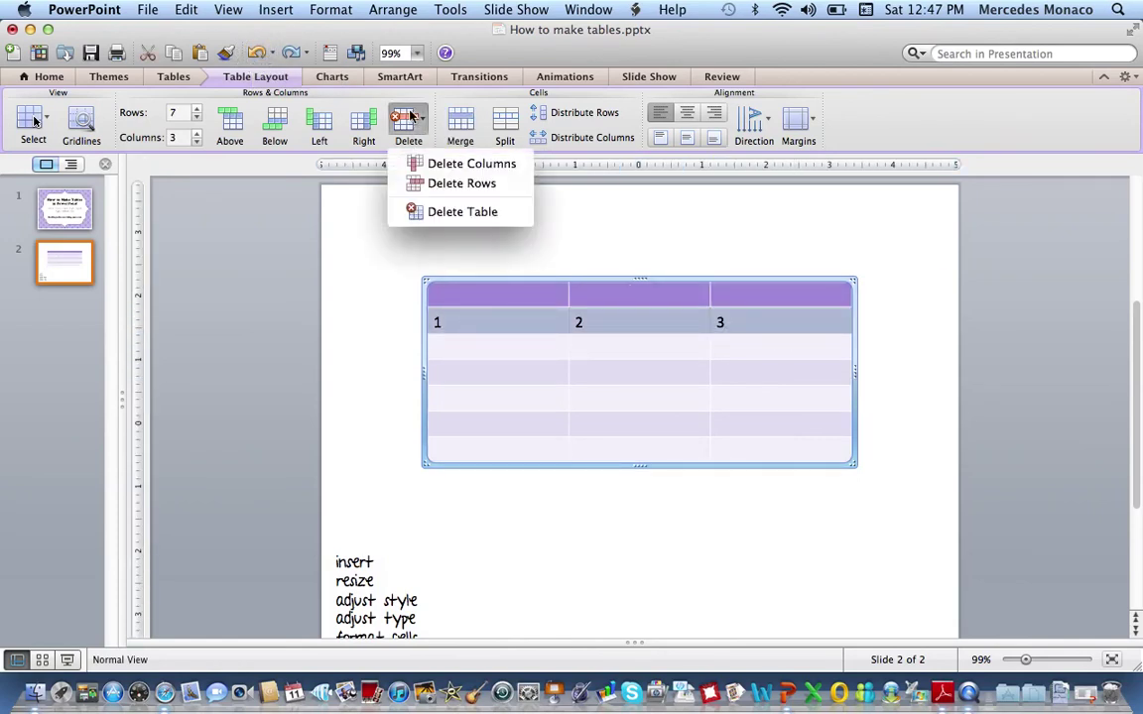
left_click(442, 187)
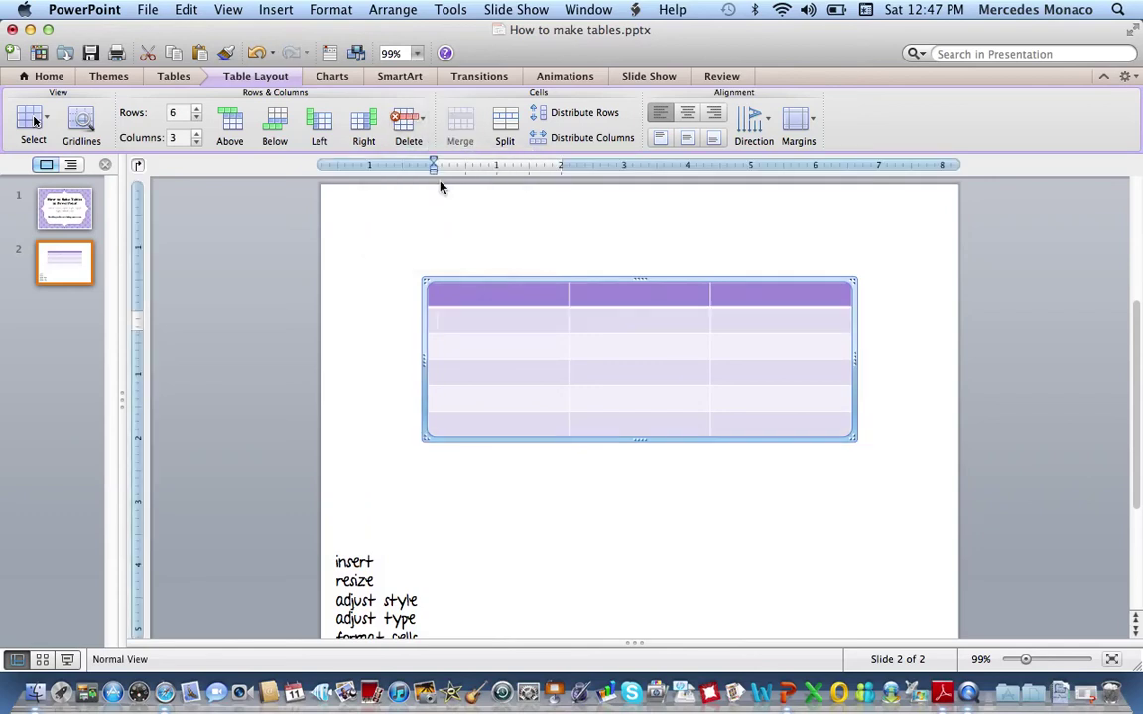
left_click(536, 260)
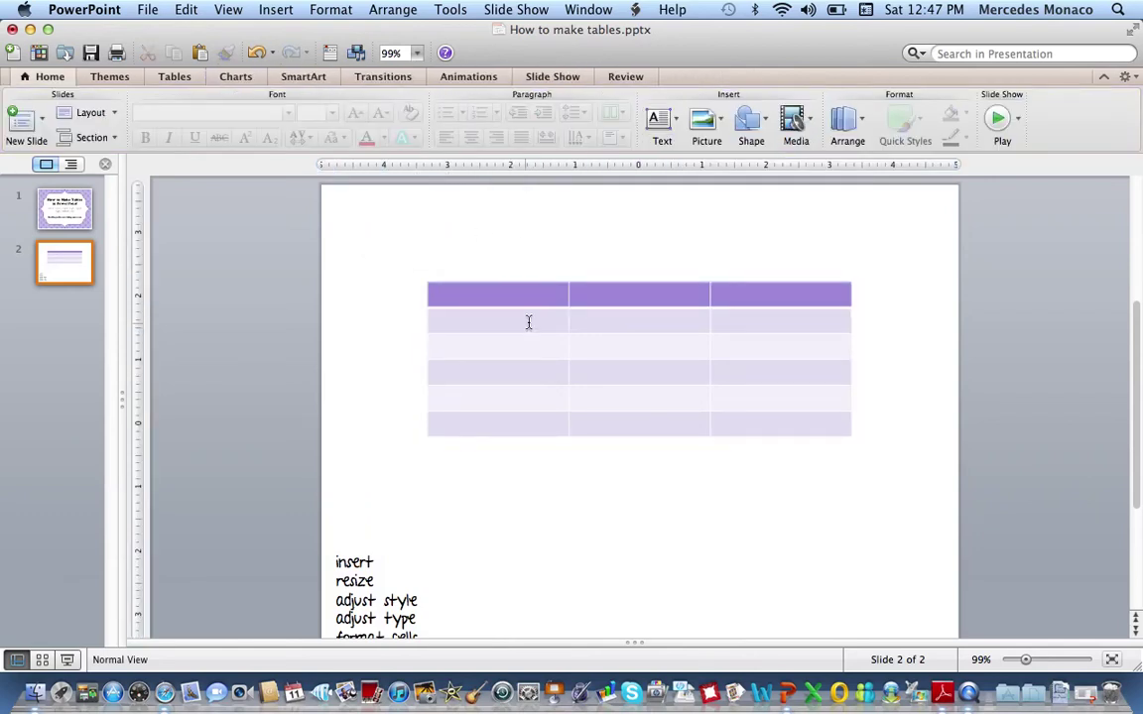
left_click(528, 322)
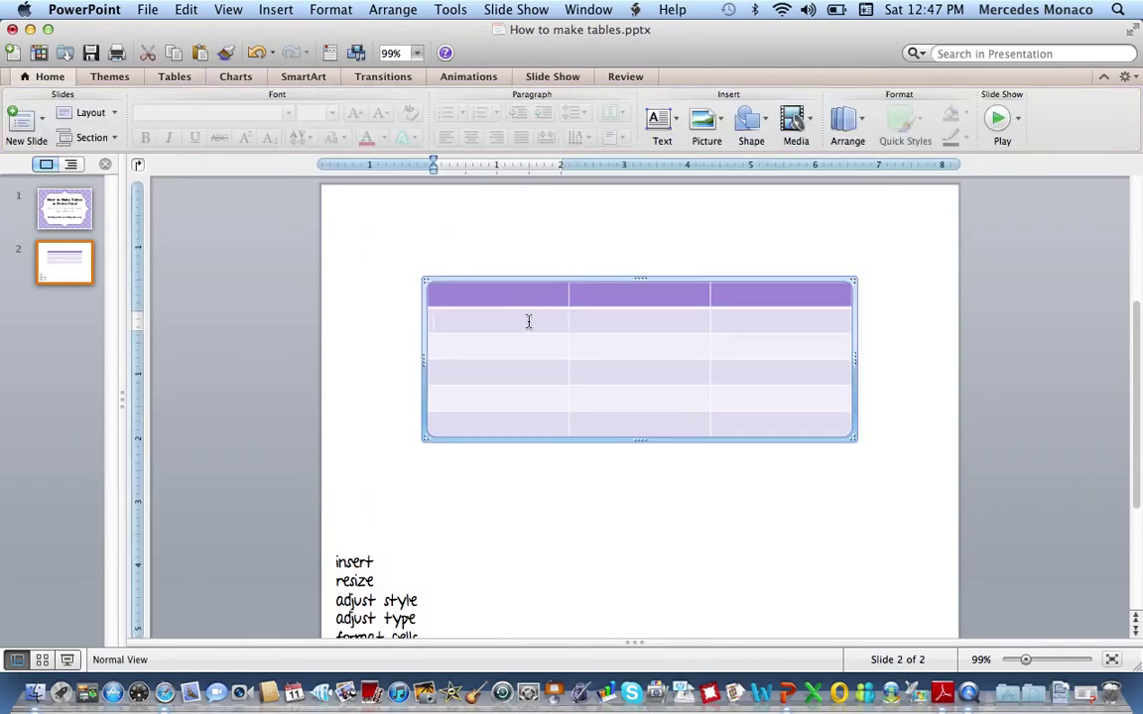
left_click(526, 253)
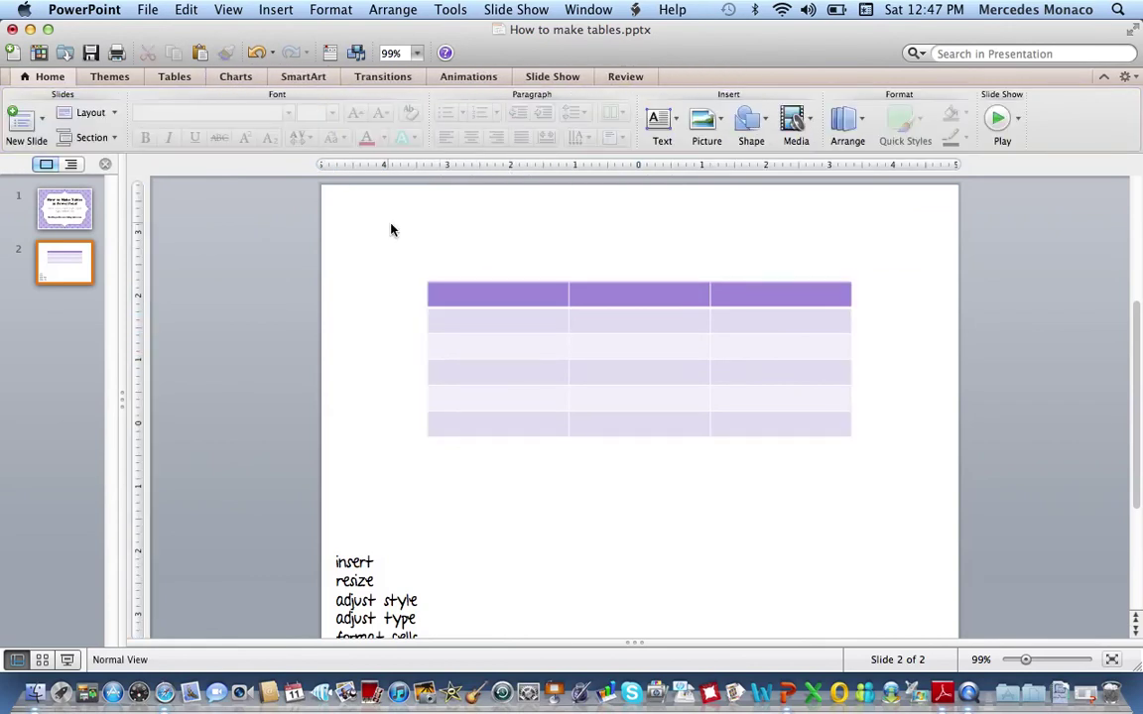
Step: Split the first cell of the table's second row into 2 columns and 1 row
left_click(482, 307)
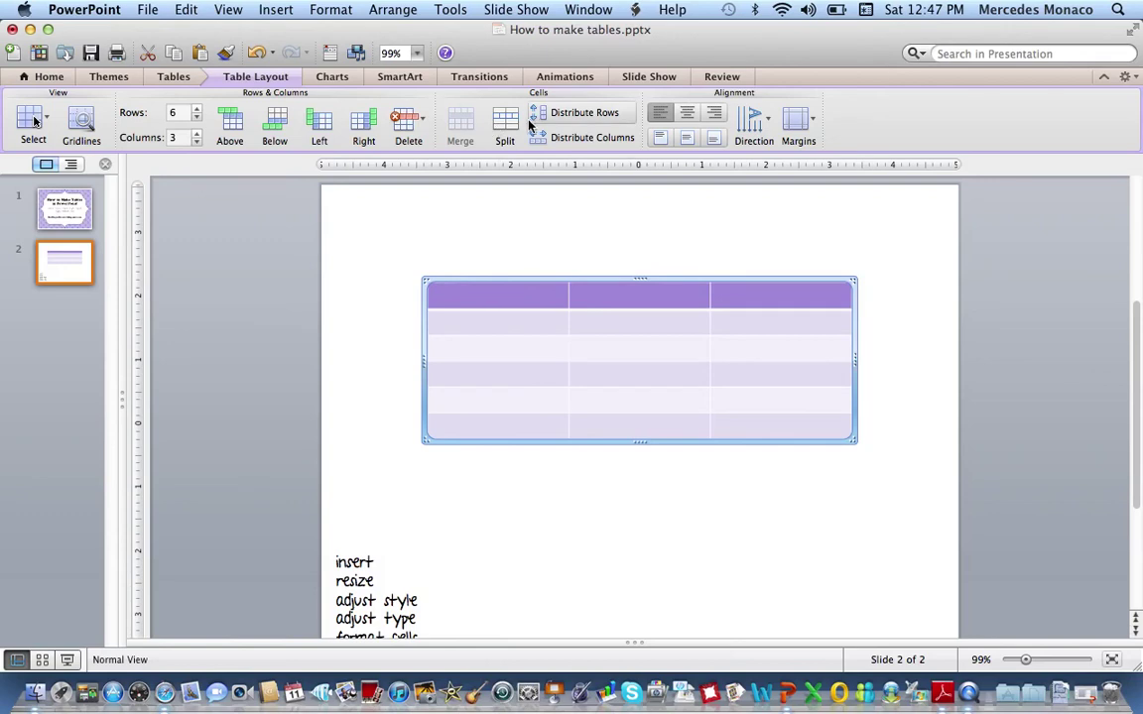
left_click(520, 318)
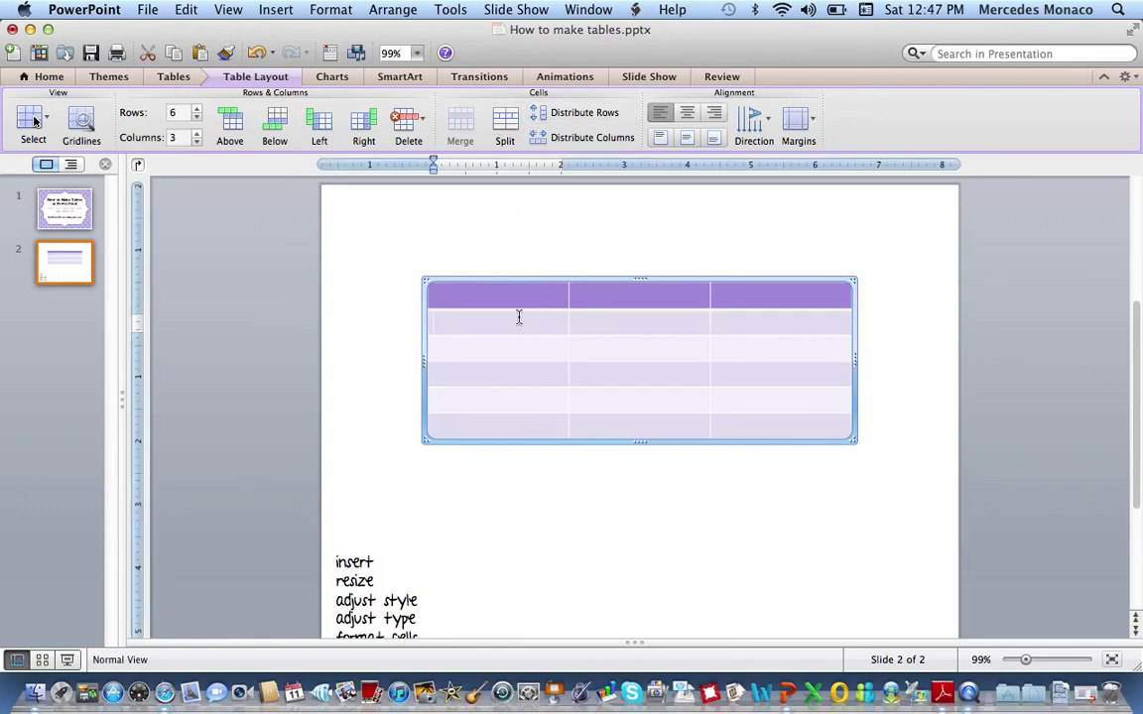
left_click(510, 121)
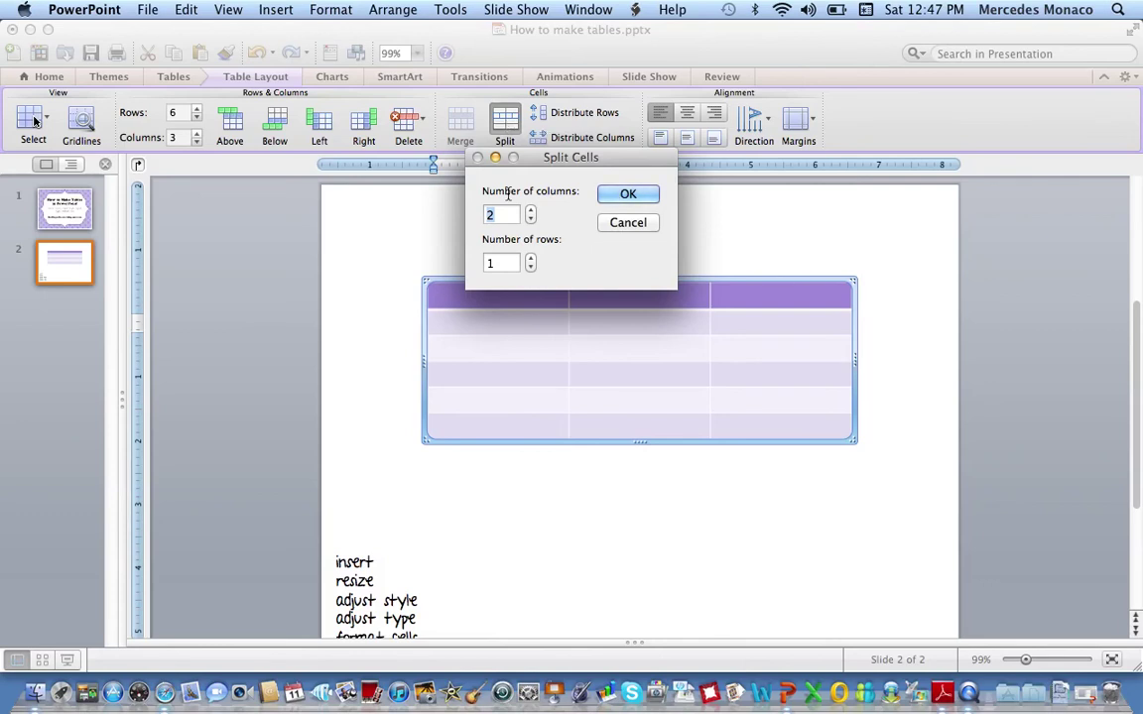
left_click(626, 193)
left_click(520, 333)
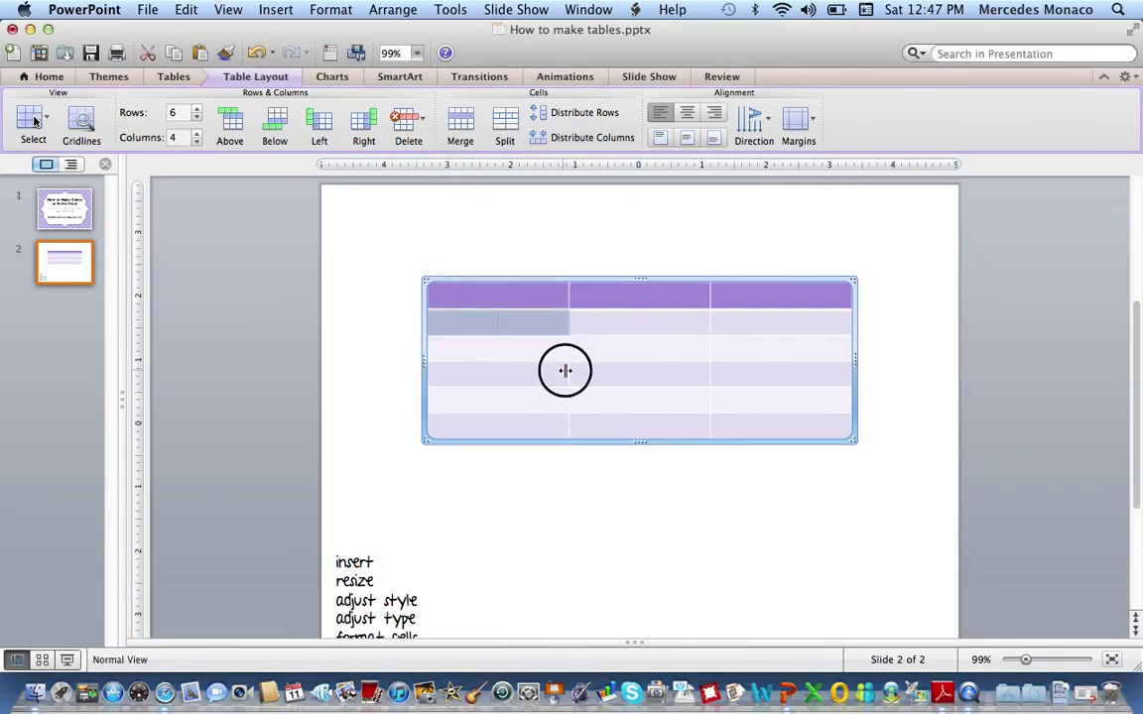
left_click(625, 324)
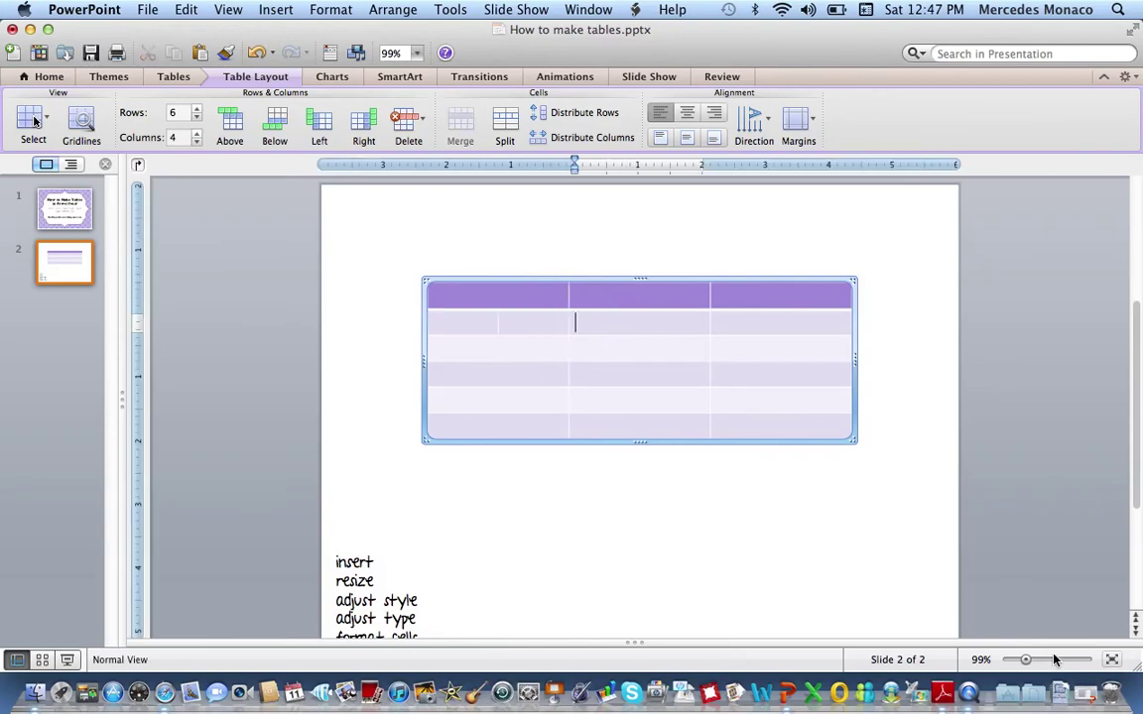
Step: Switch to the Lesson Plan Template presentation and examine the split and merged cells in the schedule tables on slides 2 and 1
left_click(1085, 693)
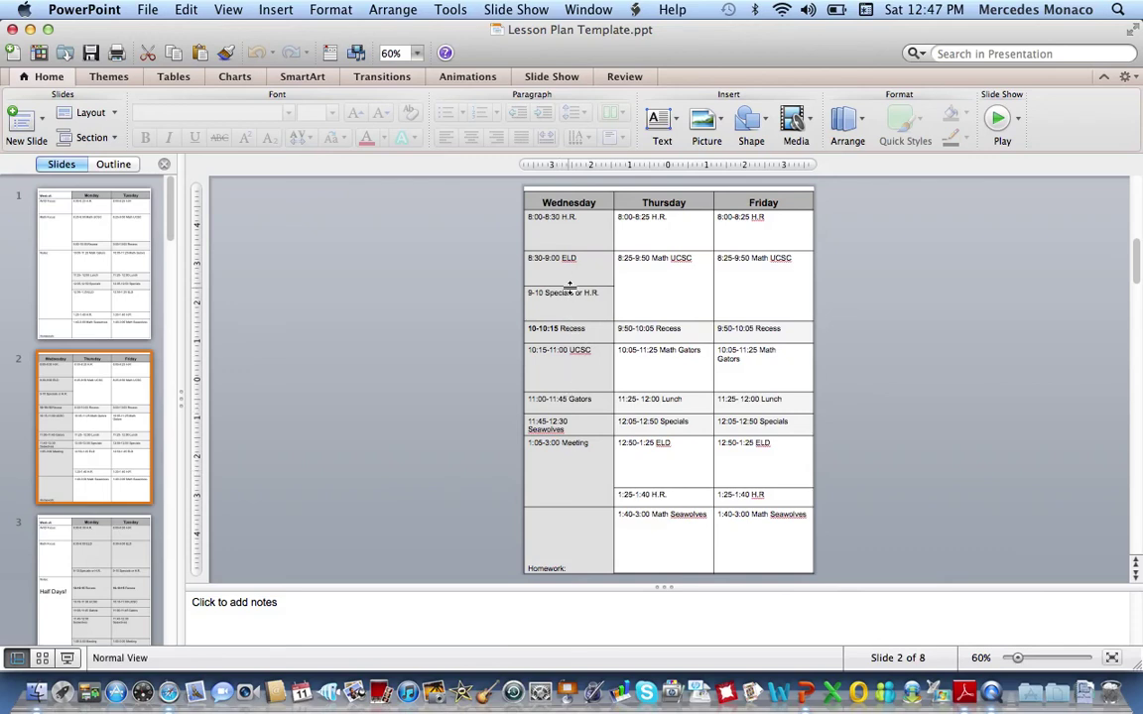
left_click(48, 274)
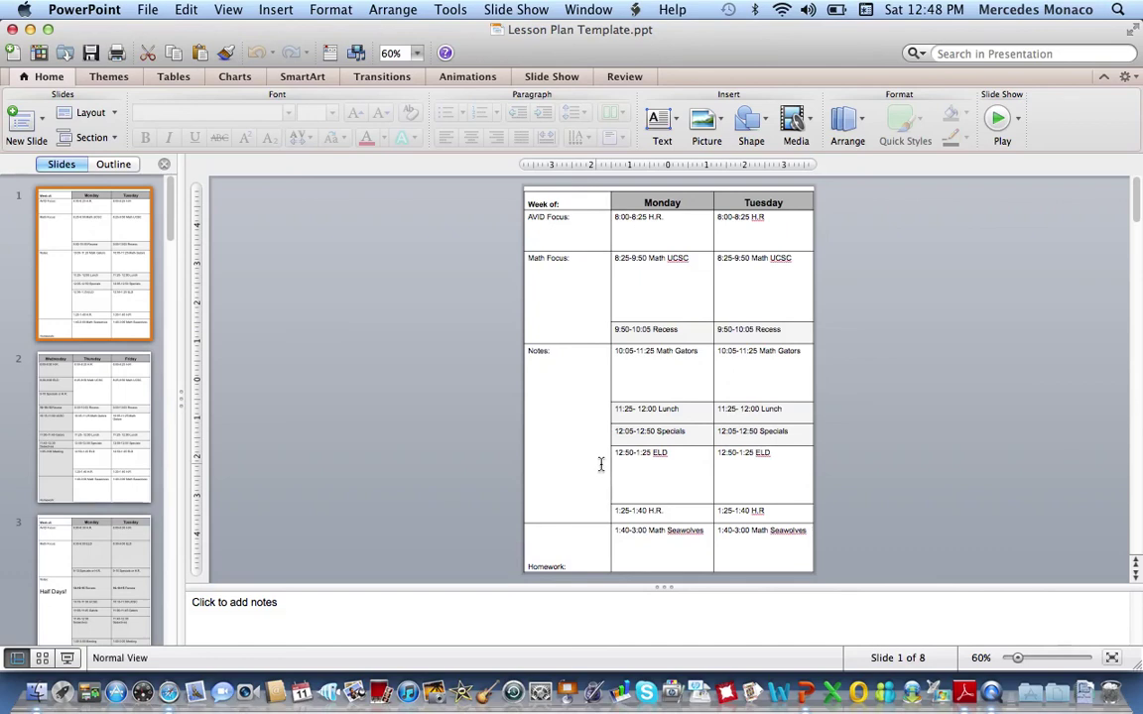
left_click(556, 385)
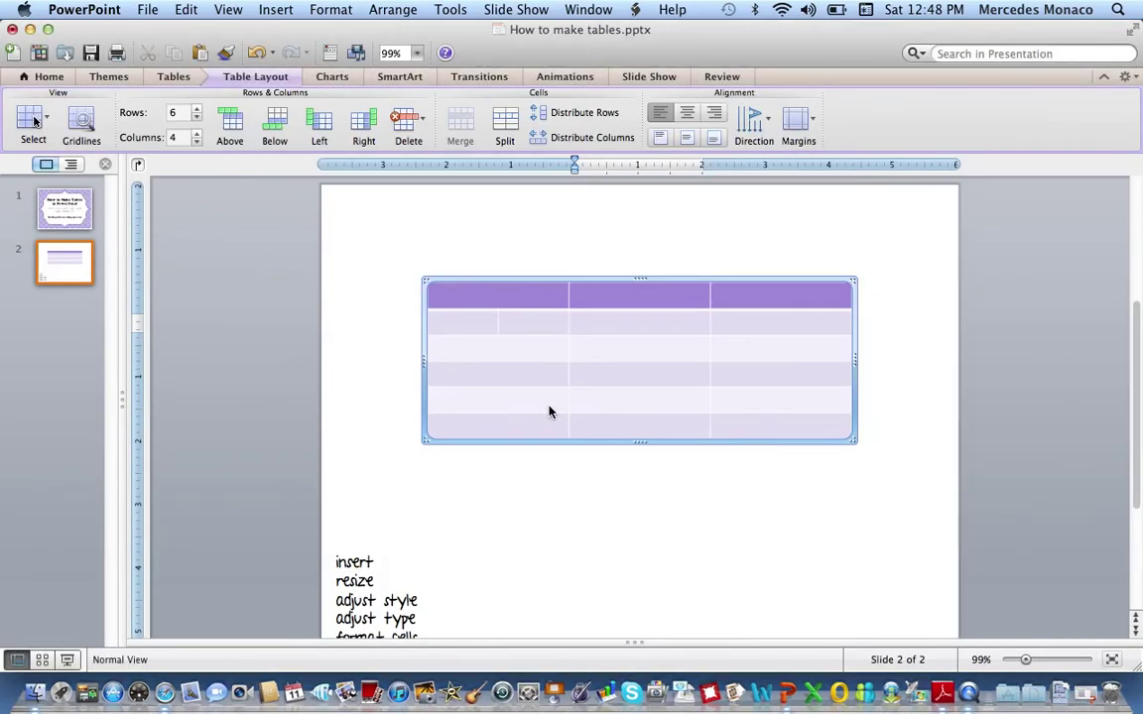
Step: Enter "tree" in the first header cell of the purple table and set its text direction to Stacked
left_click(542, 295)
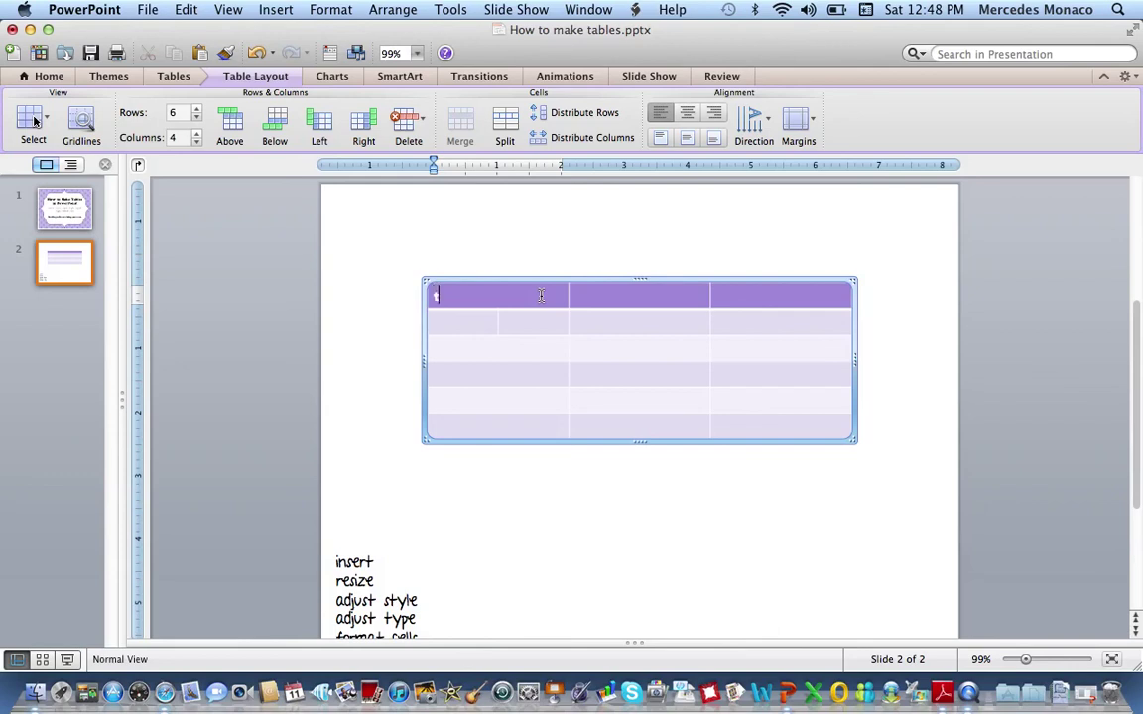
type("tree")
left_click(765, 129)
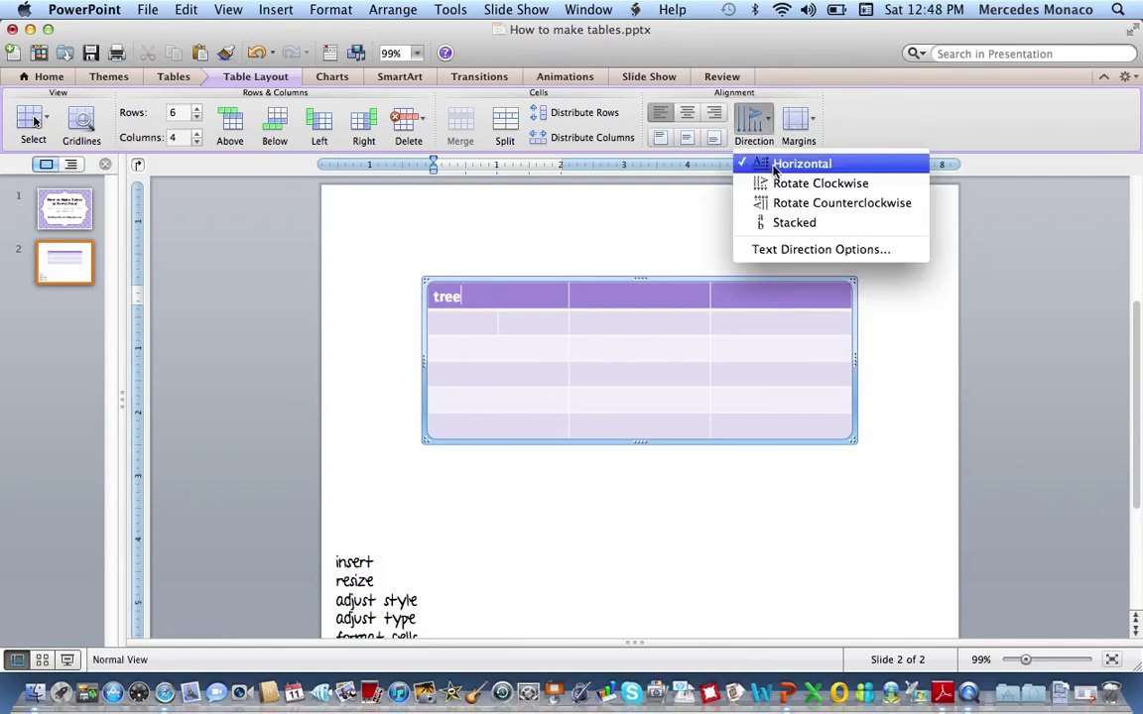
left_click(780, 222)
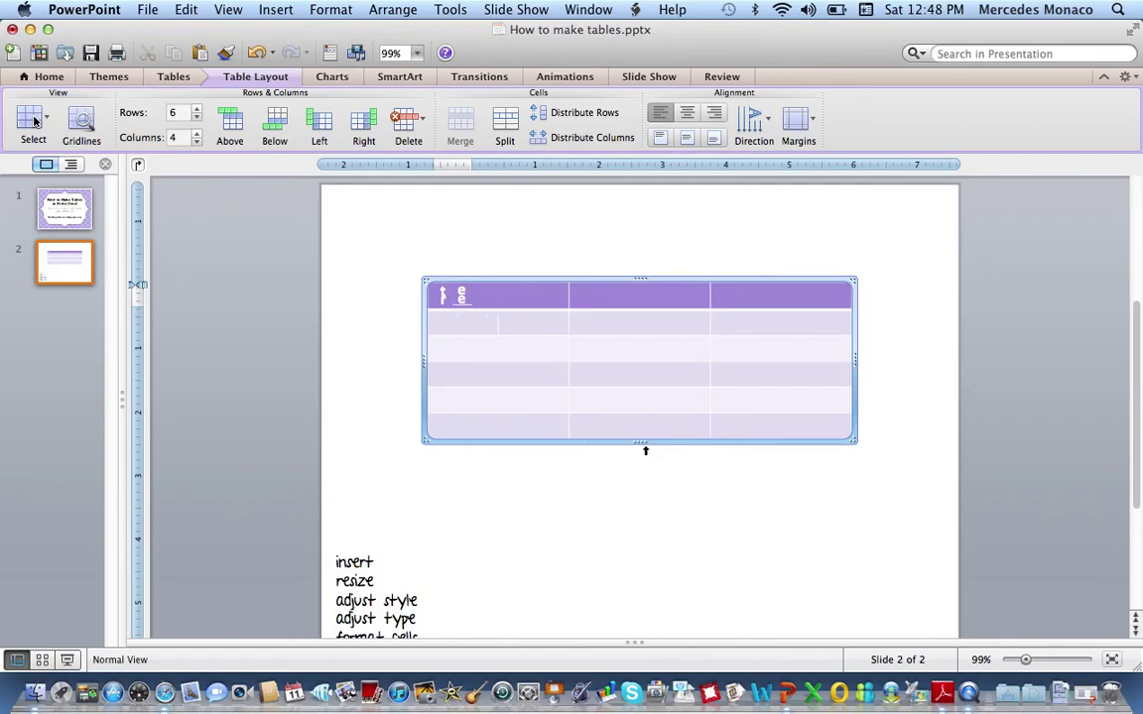
Step: Make the table and its header row taller, and centre the "tree" text both vertically and horizontally in its cell
left_click_drag(645, 445, 626, 532)
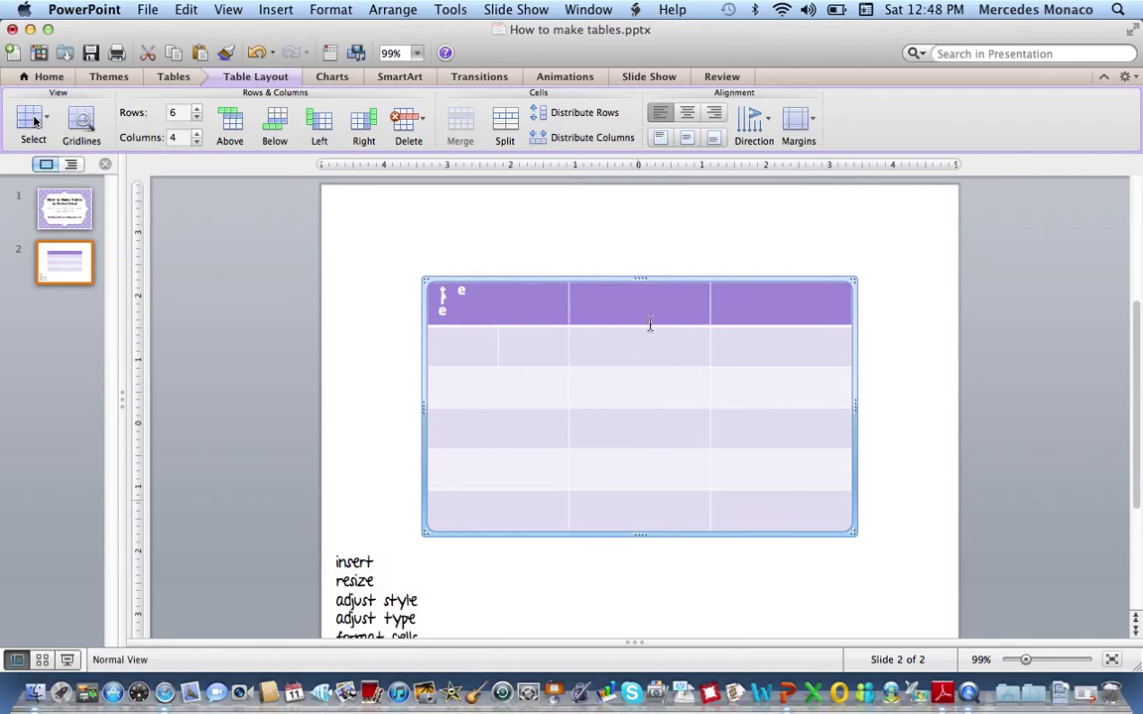
left_click_drag(636, 326, 633, 359)
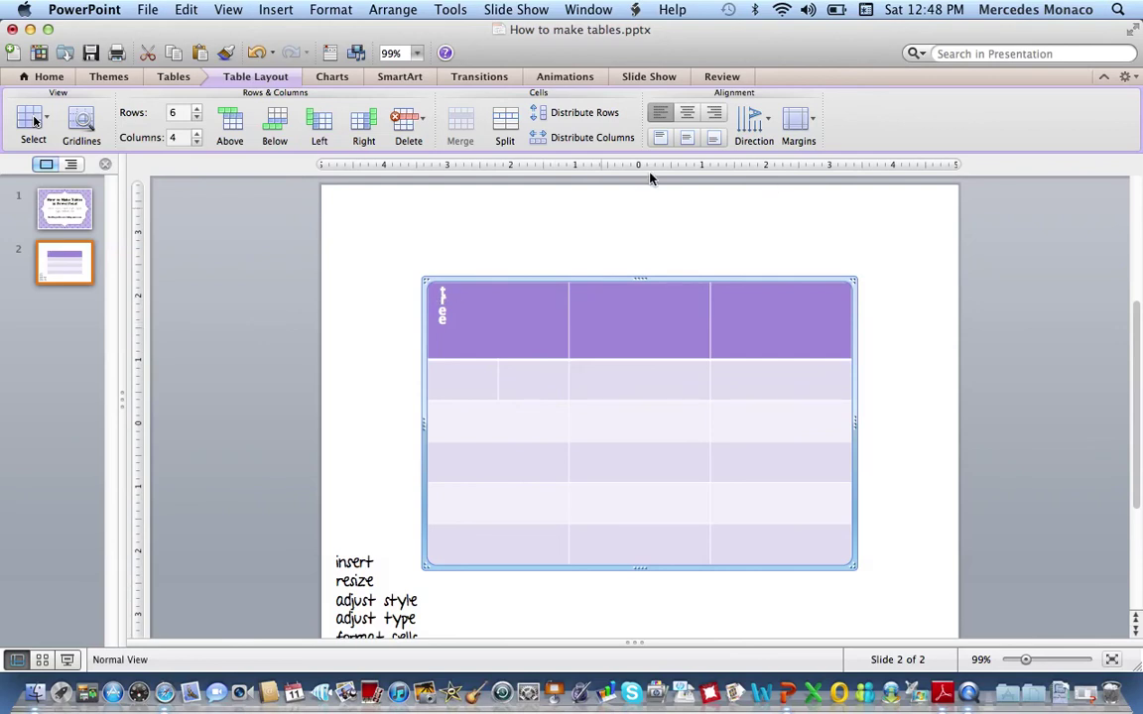
left_click(685, 147)
left_click(685, 113)
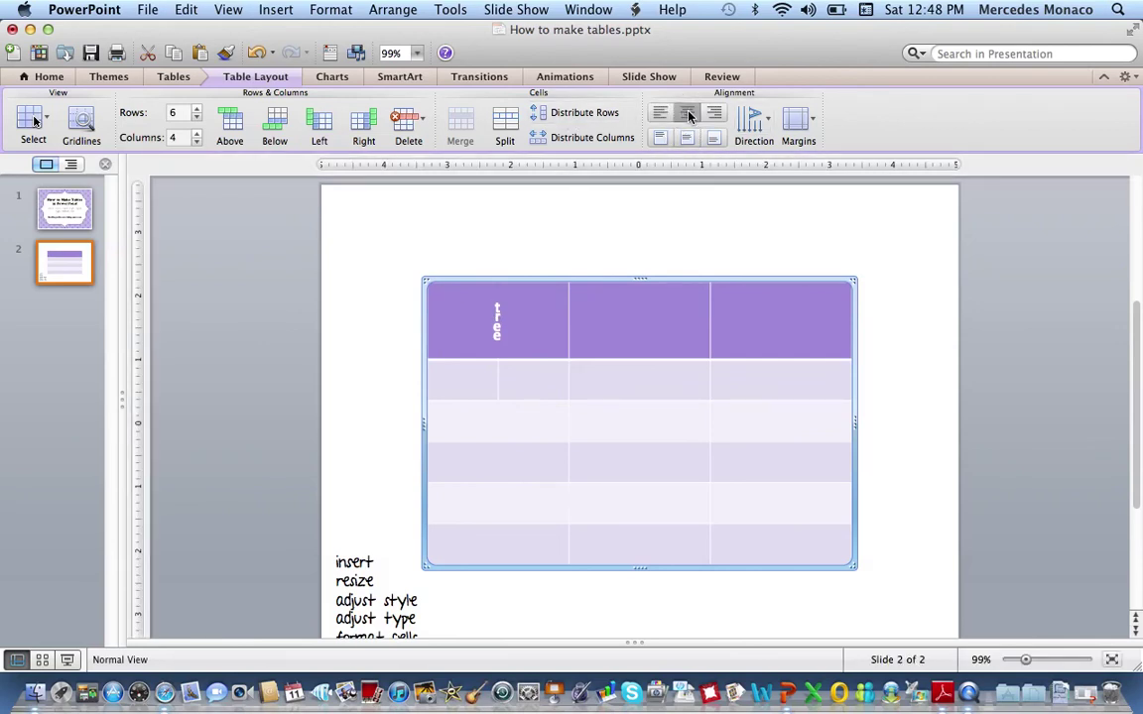
Step: Apply the Rotate Clockwise and Rotate Counterclockwise text directions in turn to "tree", and return to the title slide
left_click(764, 121)
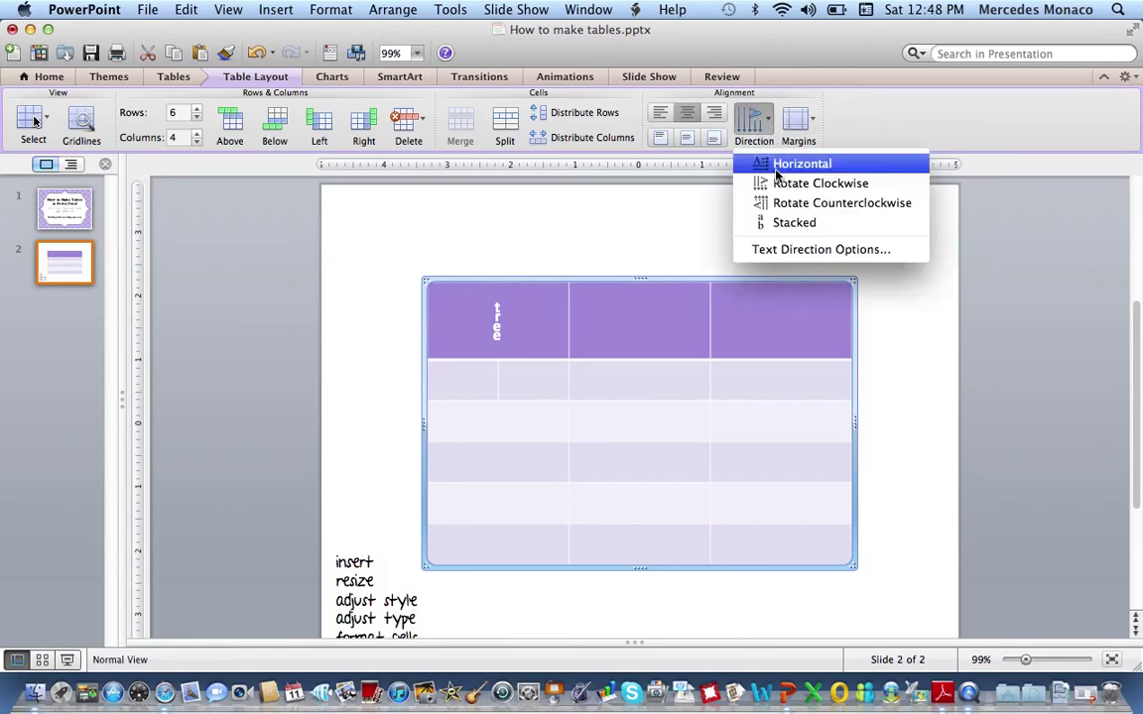
left_click(777, 195)
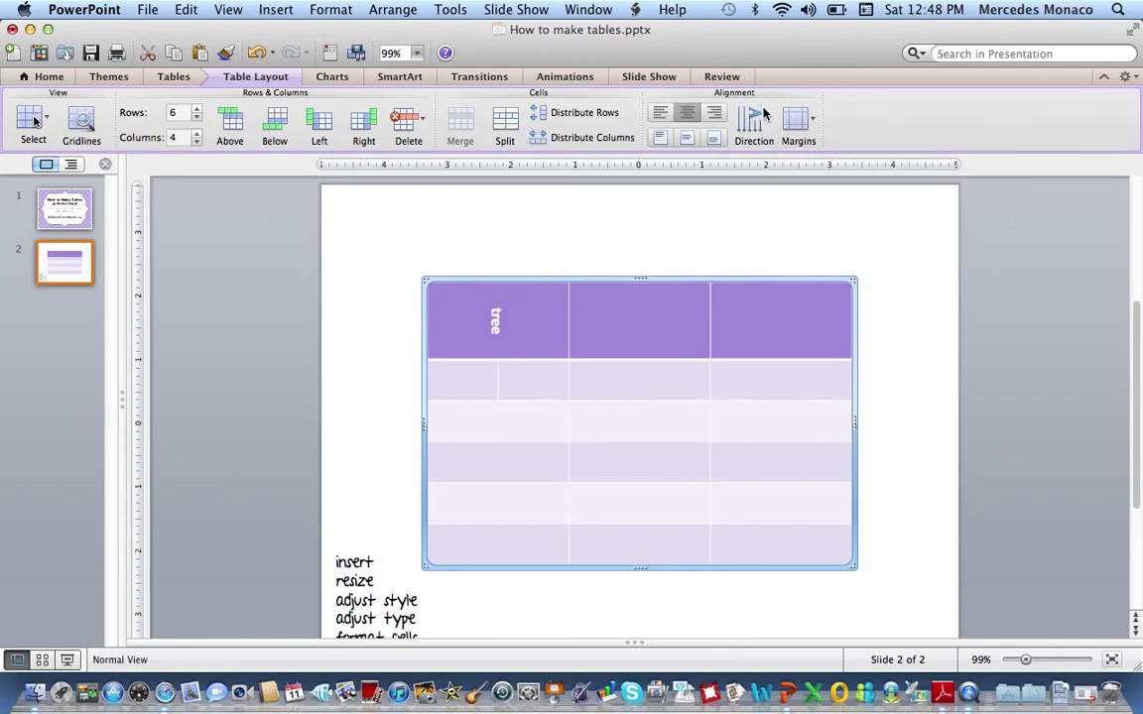
left_click(765, 123)
left_click(774, 207)
left_click(76, 221)
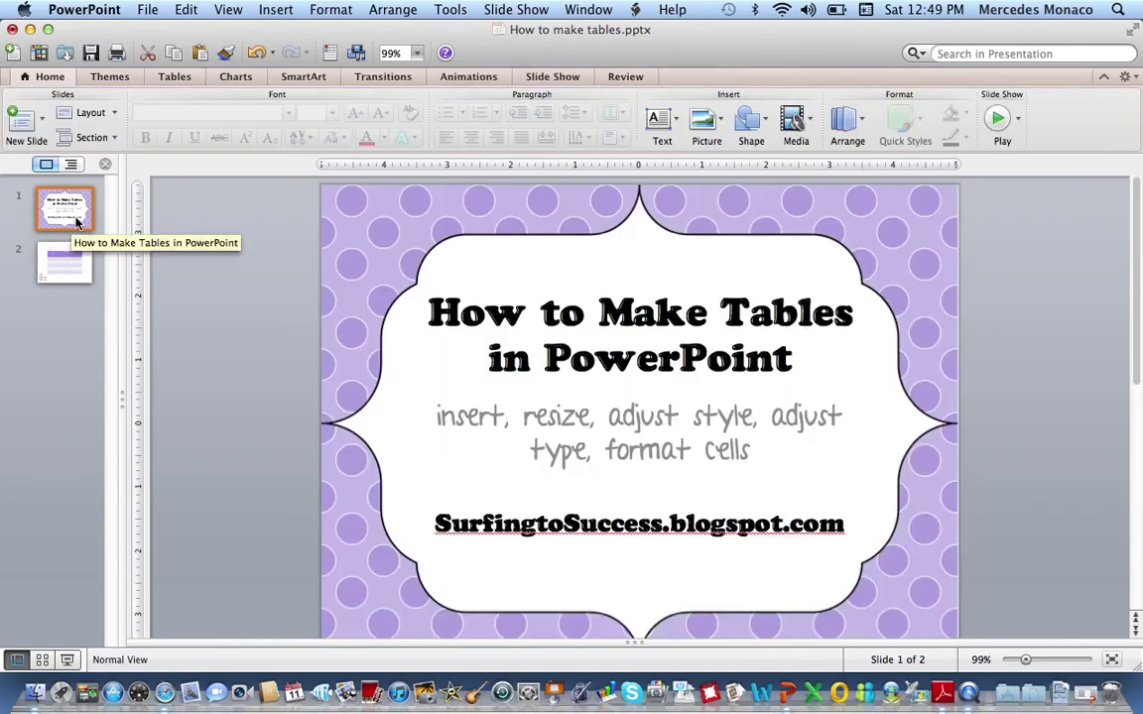